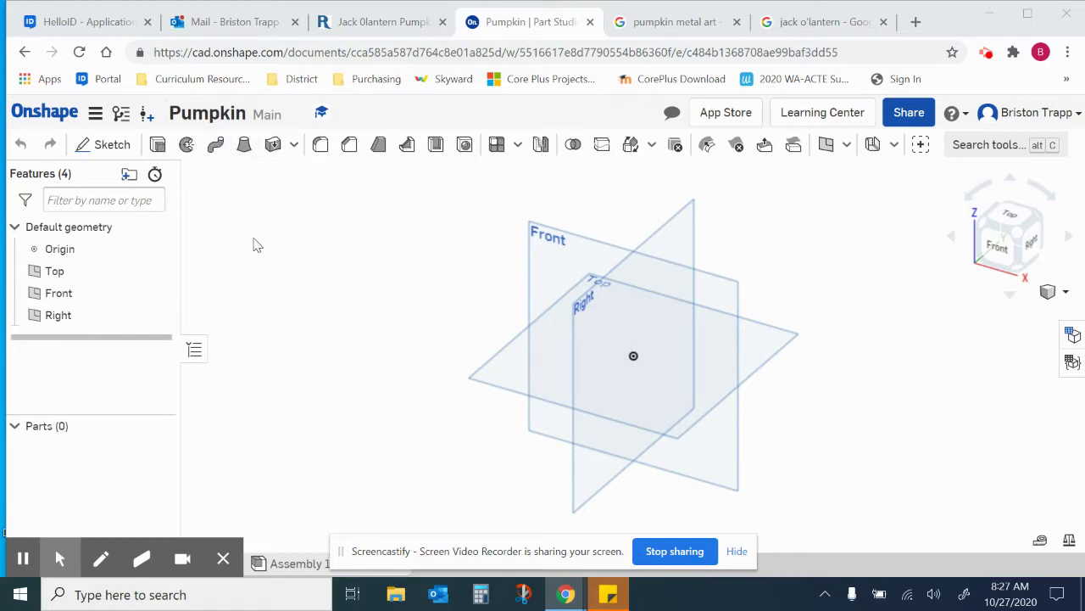
# Step: Start a new sketch on the Front plane and view it head-on
pyautogui.click(108, 146)
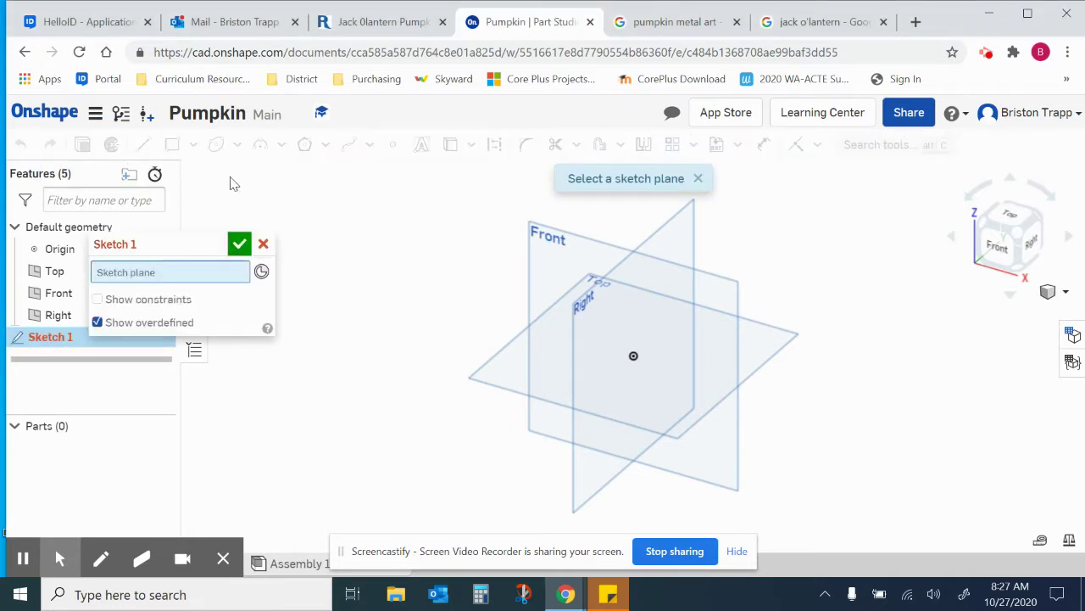
pyautogui.click(540, 254)
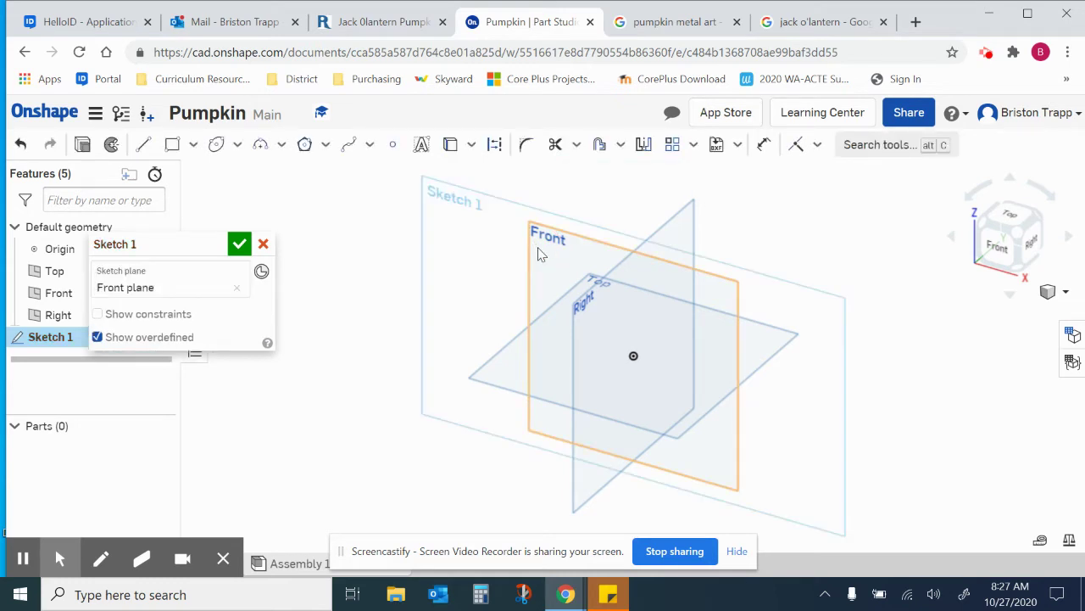
pyautogui.click(998, 250)
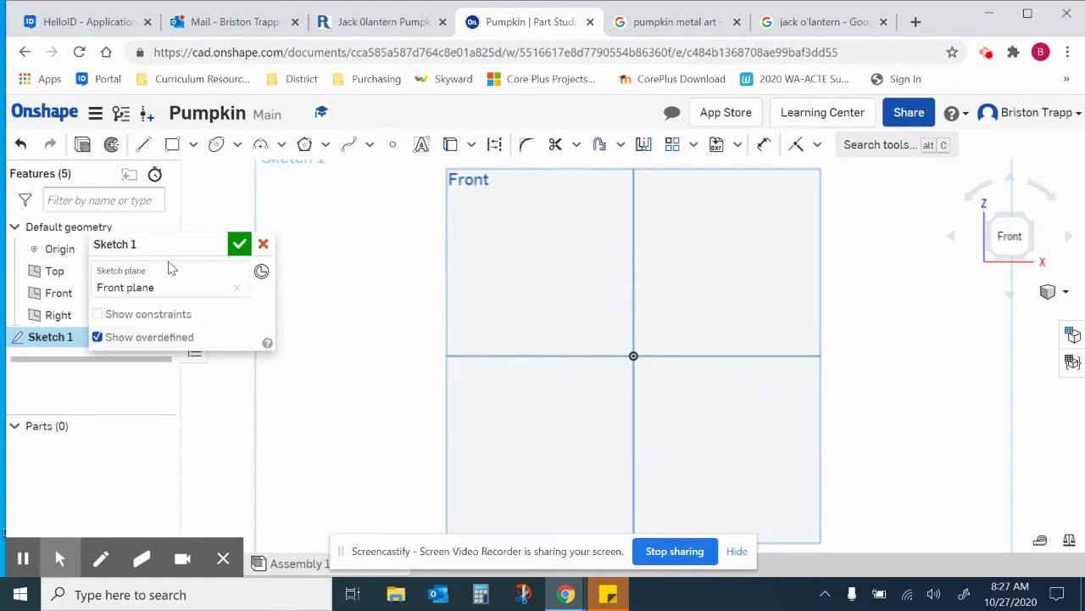
# Step: Move the sketch panel aside and hide the Right, Top and Front reference planes
pyautogui.moveTo(213, 252); pyautogui.dragTo(290, 384)
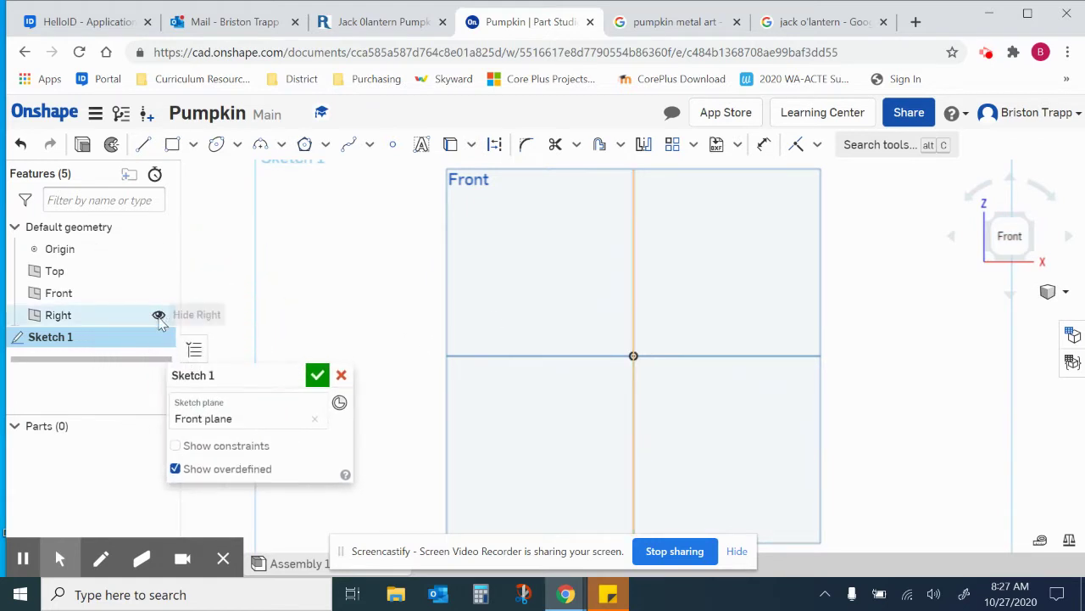
pyautogui.click(159, 316)
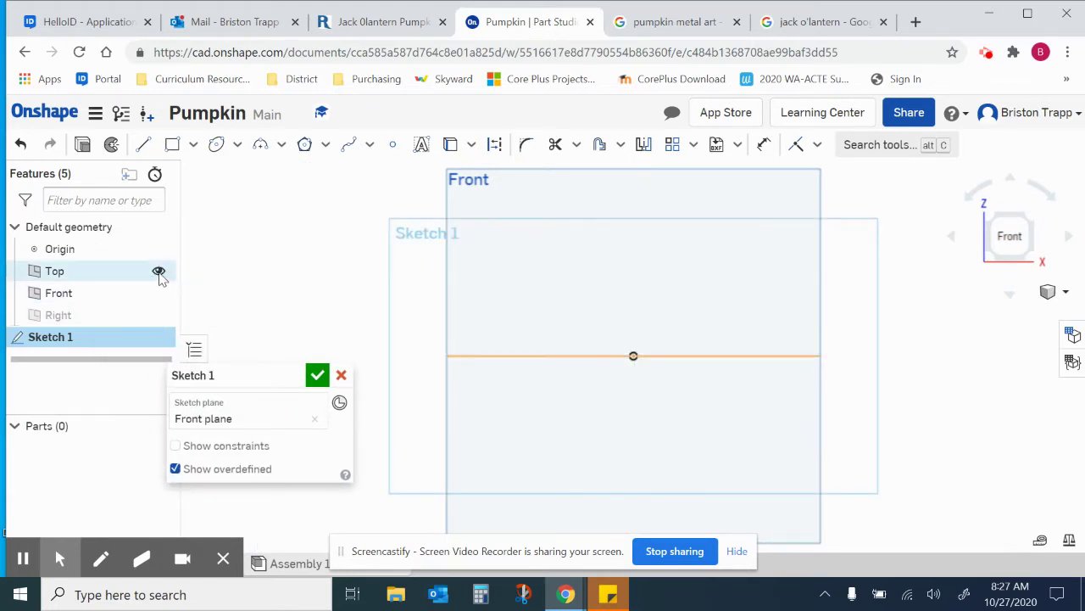
pyautogui.click(159, 271)
pyautogui.click(159, 292)
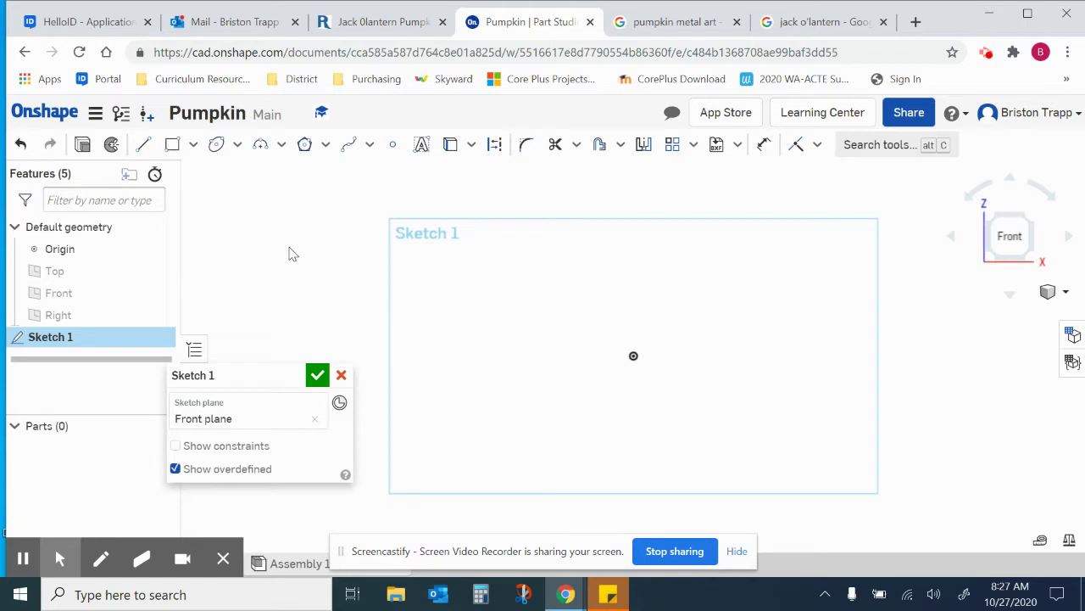
# Step: Draw a center-point circle of diameter 4 at the sketch origin
pyautogui.click(238, 145)
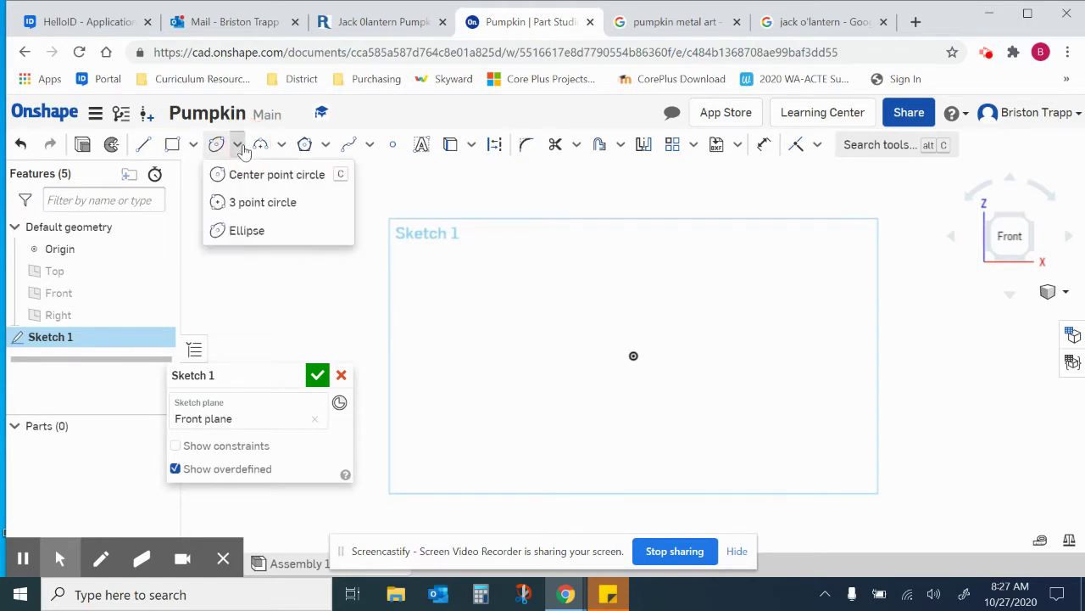
pyautogui.click(244, 178)
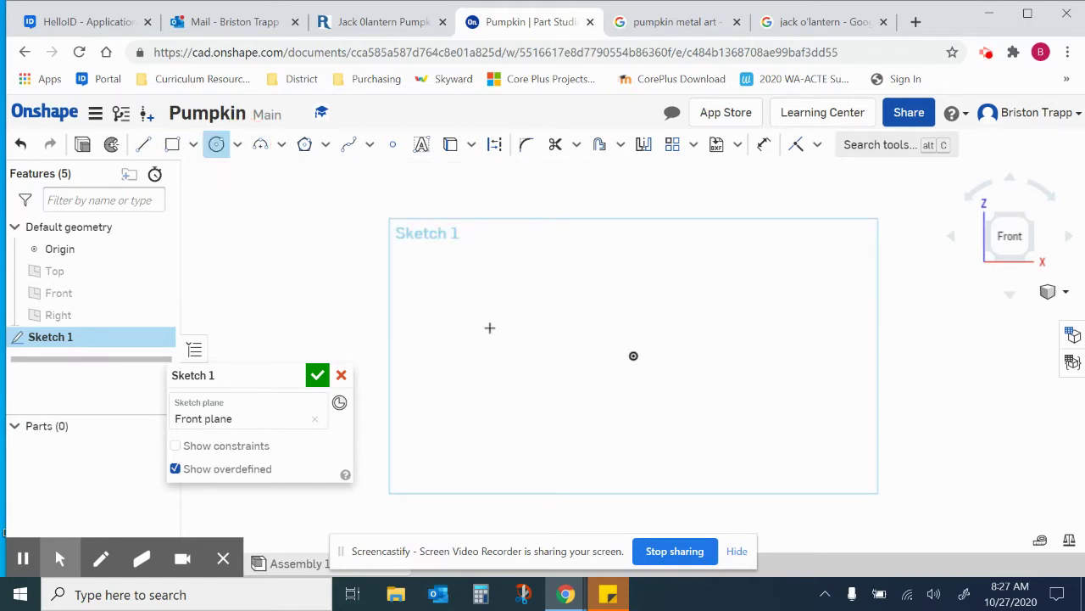
pyautogui.click(633, 354)
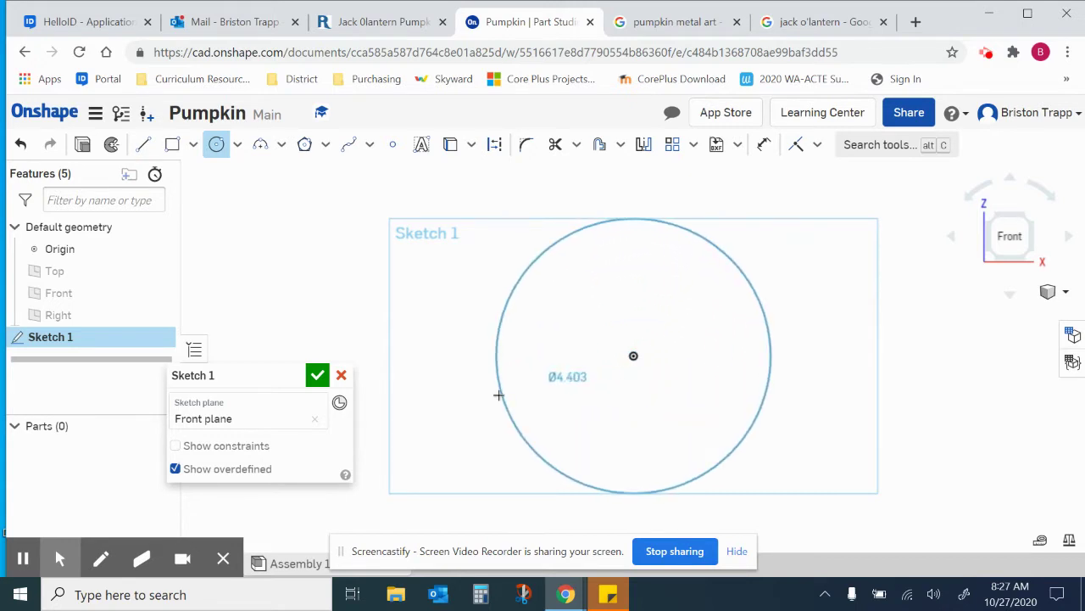
pyautogui.click(510, 383)
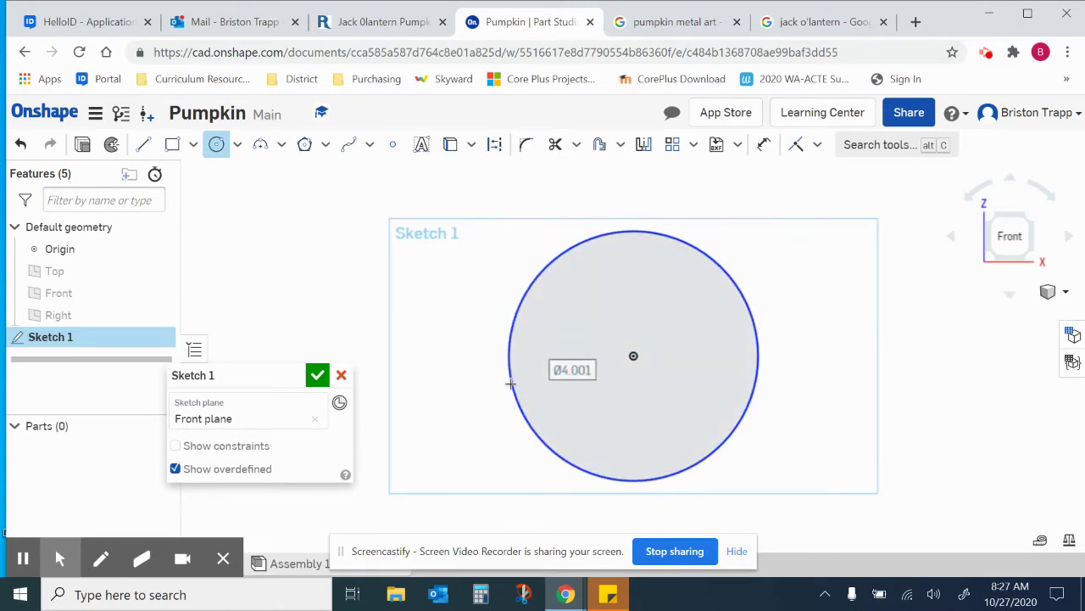
pyautogui.write('4')
pyautogui.press('Return')
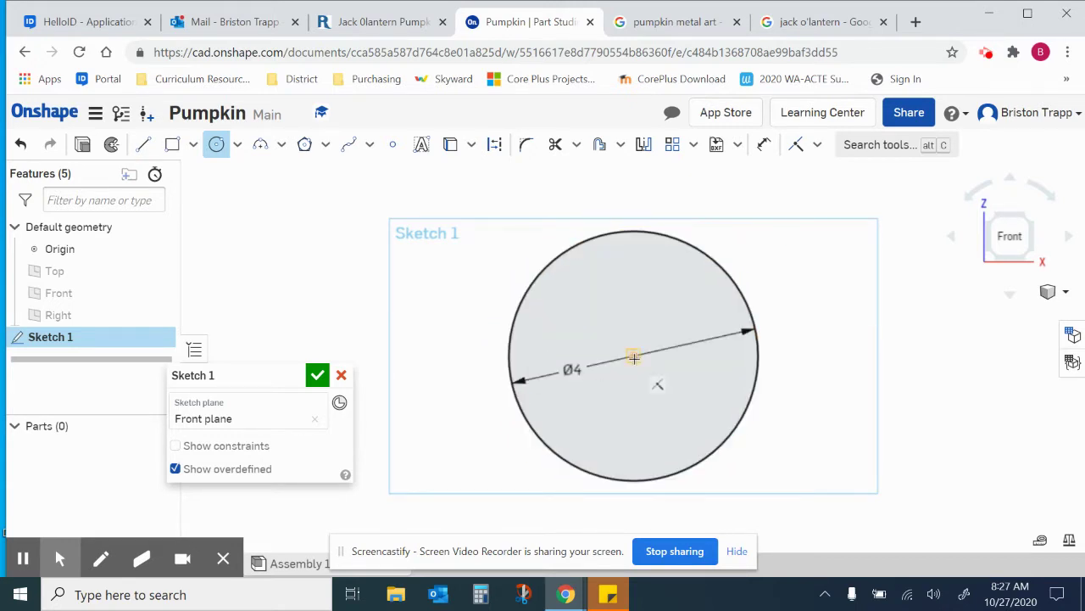
# Step: Draw a concentric circle of diameter 8 on the same origin
pyautogui.click(633, 356)
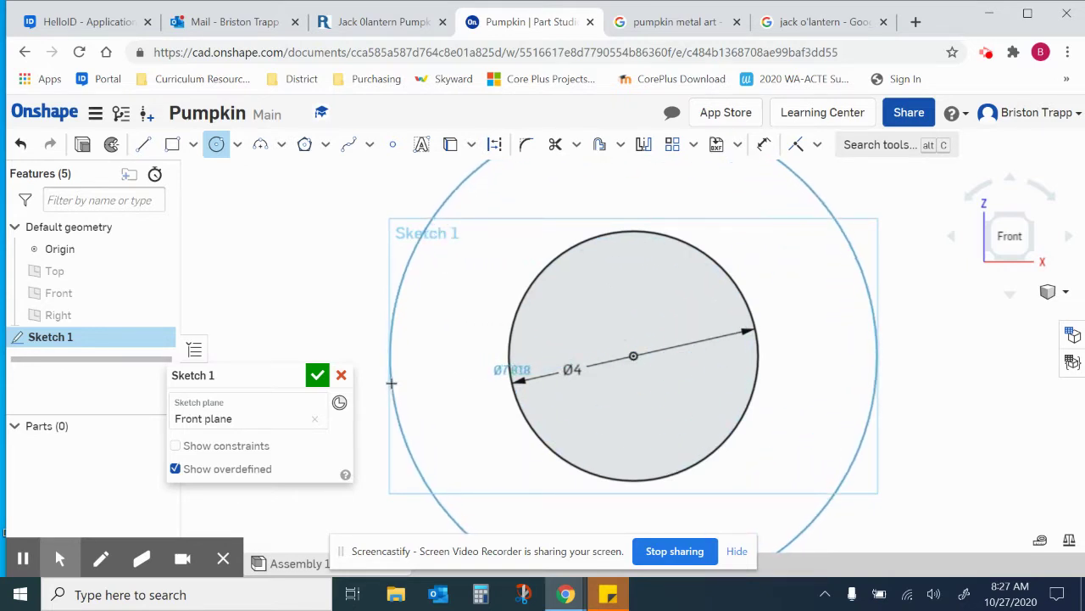
pyautogui.click(390, 382)
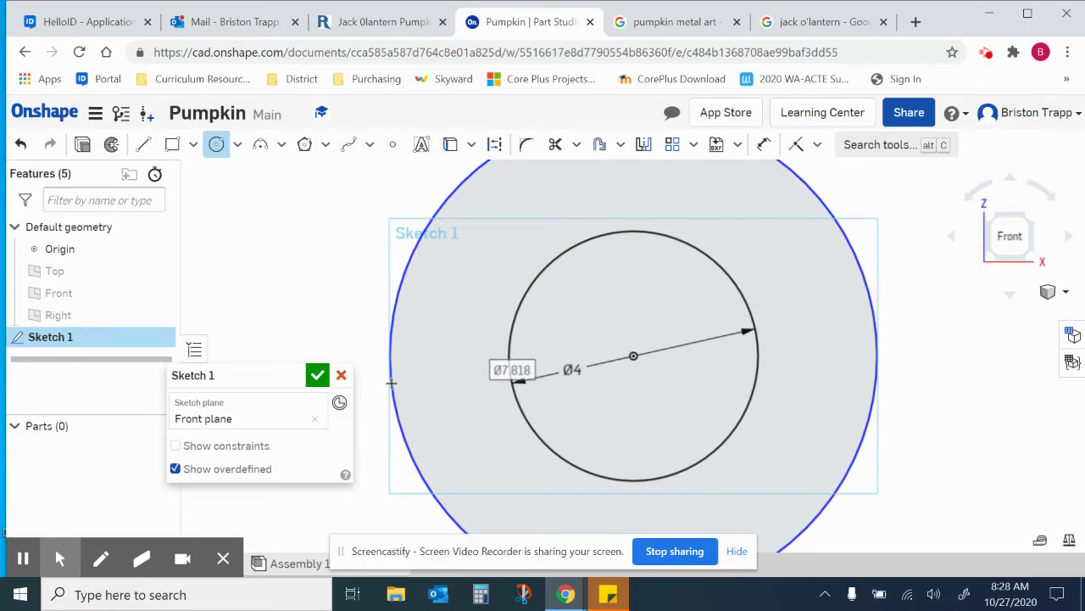
pyautogui.write('8')
pyautogui.press('Return')
pyautogui.scroll(-2, 425, 355)
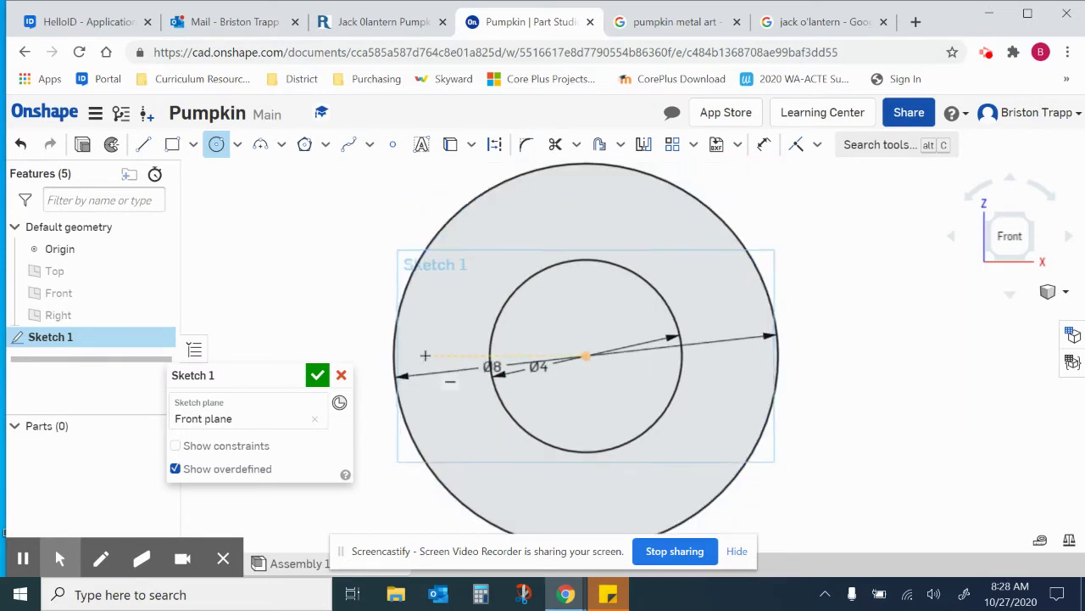
pyautogui.scroll(-1, 425, 356)
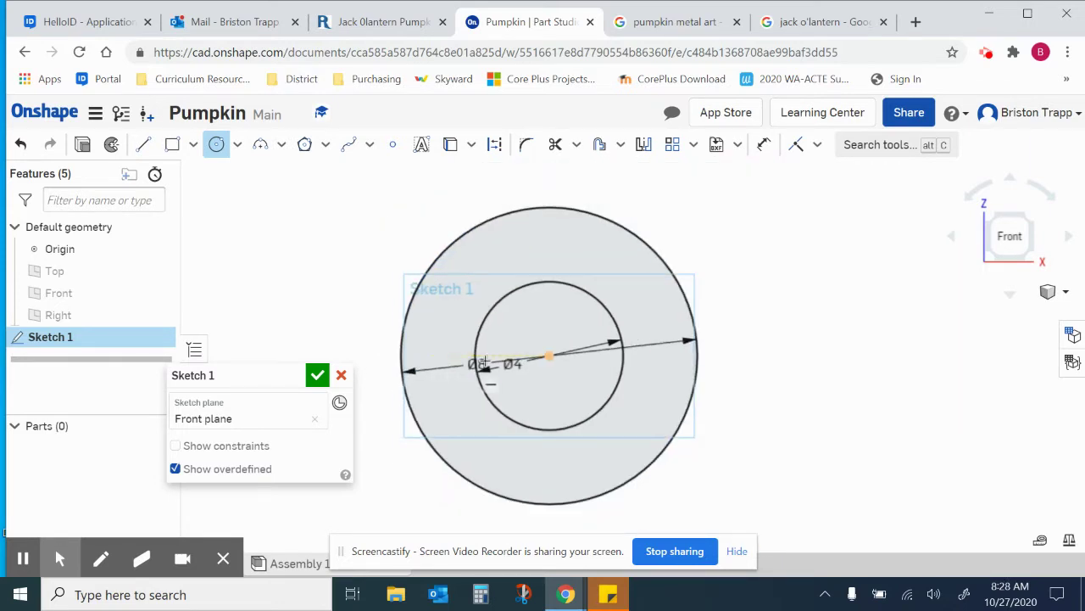
# Step: Convert both the Ø8 and Ø4 circles to construction geometry
pyautogui.click(495, 150)
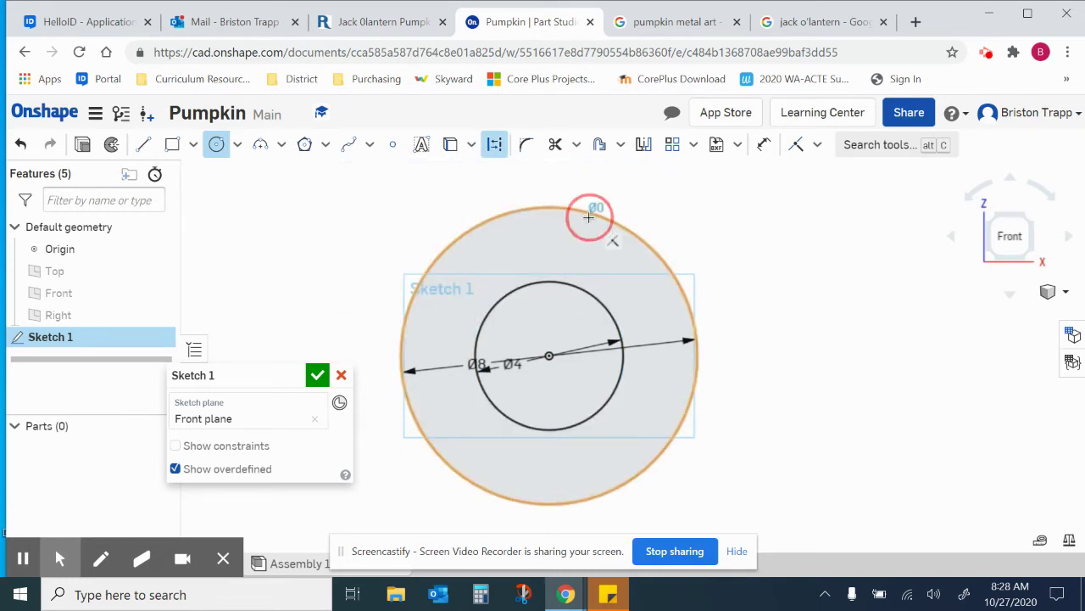
pyautogui.press('Escape')
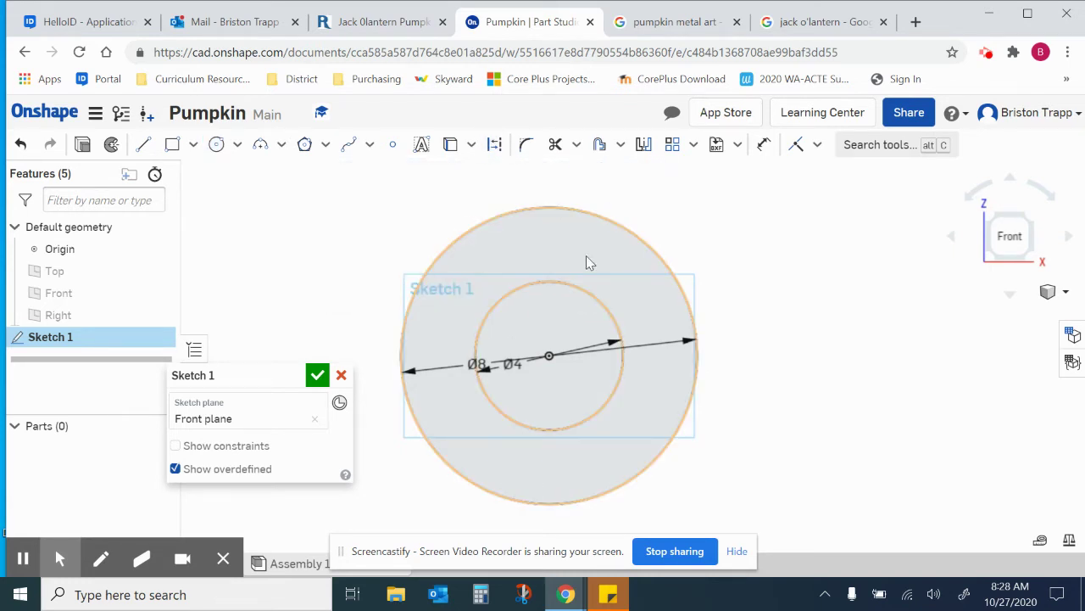
pyautogui.click(608, 218)
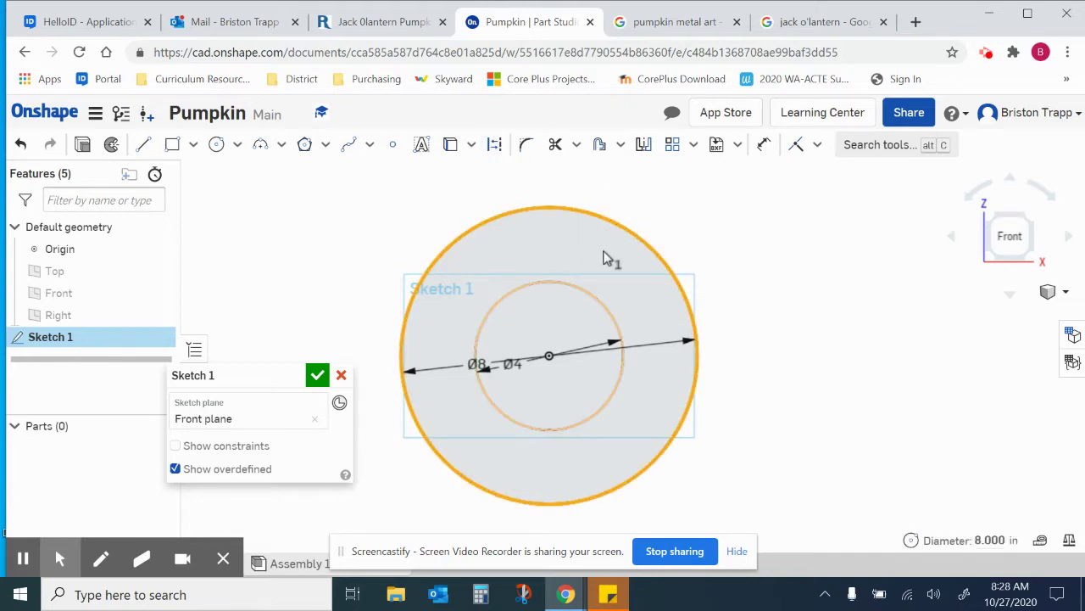
pyautogui.click(495, 144)
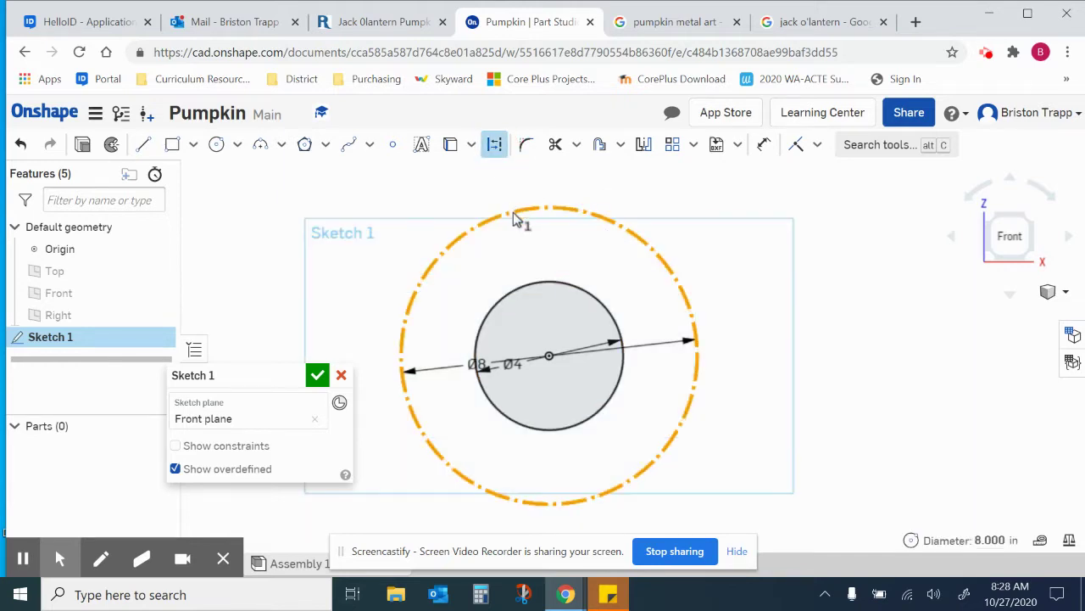
pyautogui.click(521, 285)
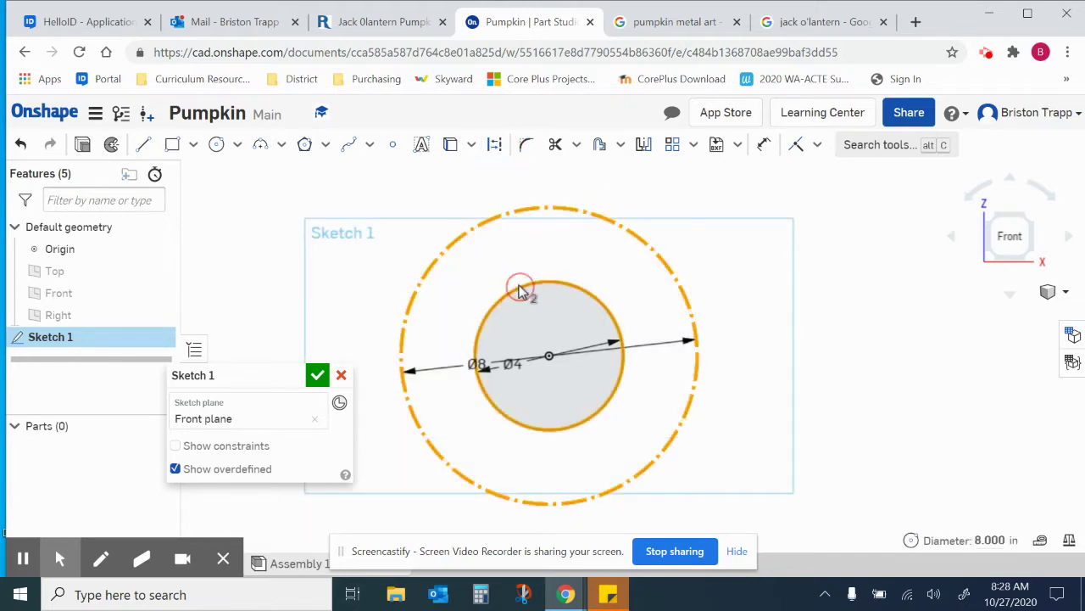
pyautogui.click(499, 164)
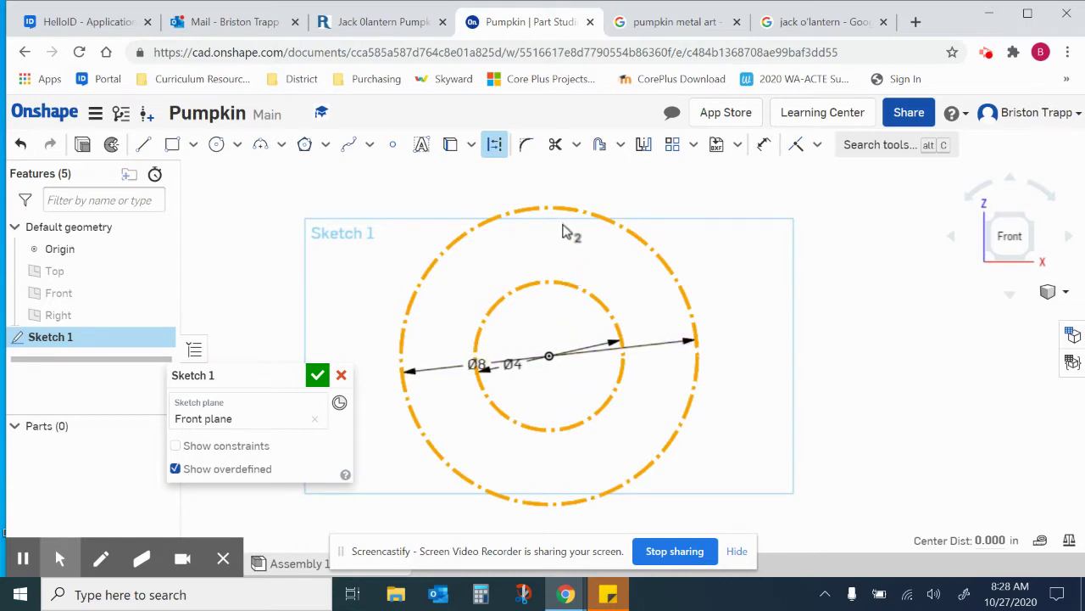
# Step: Zoom in on the top of the Ø8 circle and start a stem spline along the top
pyautogui.scroll(3, 545, 201)
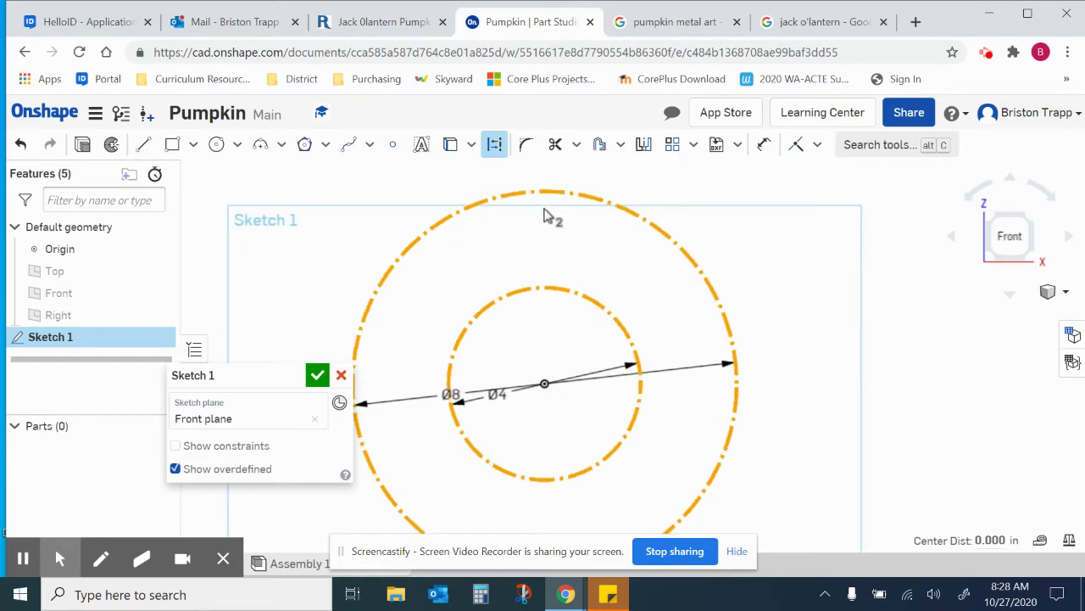
pyautogui.scroll(-1, 554, 252)
pyautogui.press('w')
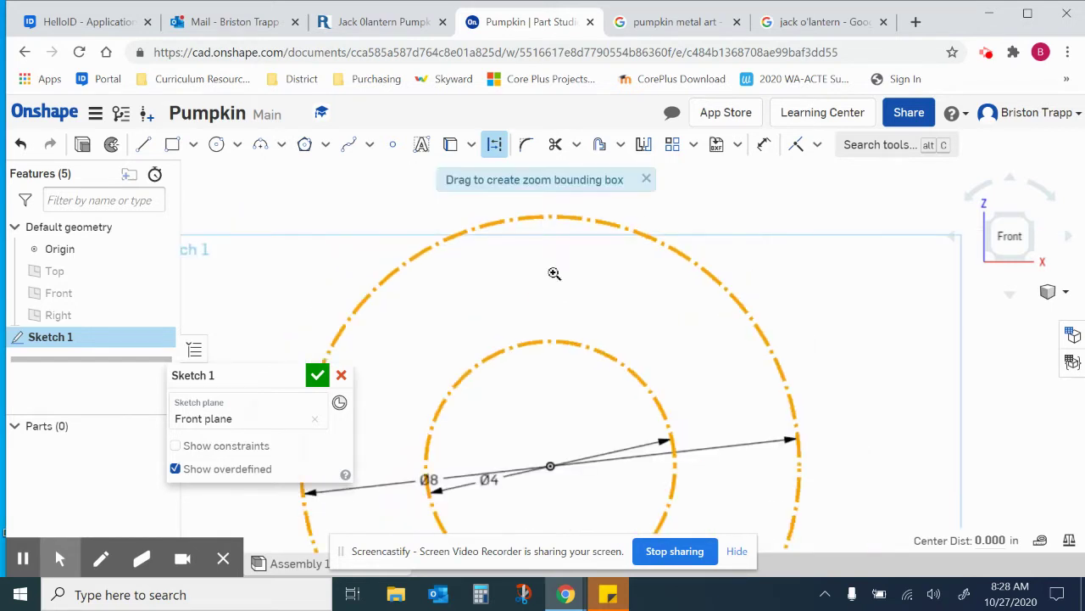
pyautogui.moveTo(447, 204); pyautogui.dragTo(666, 338)
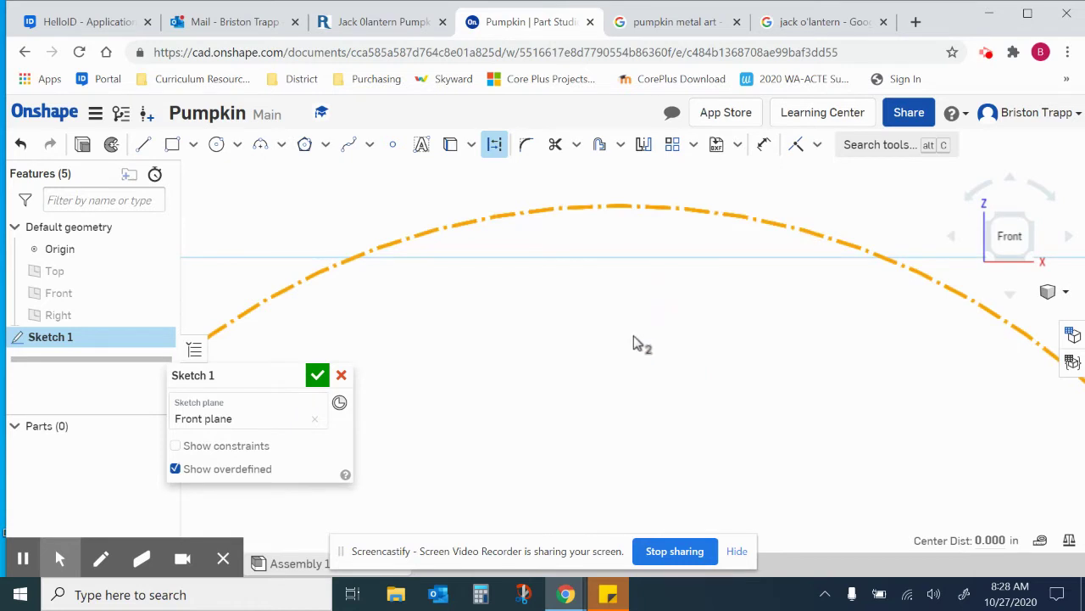
pyautogui.scroll(-4, 632, 344)
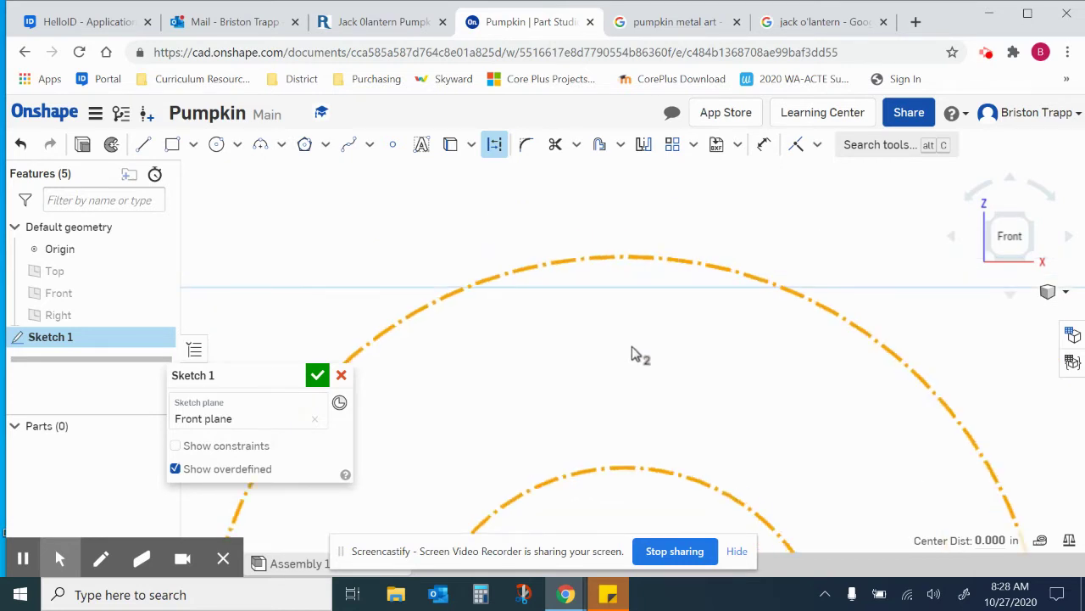
pyautogui.scroll(1, 632, 347)
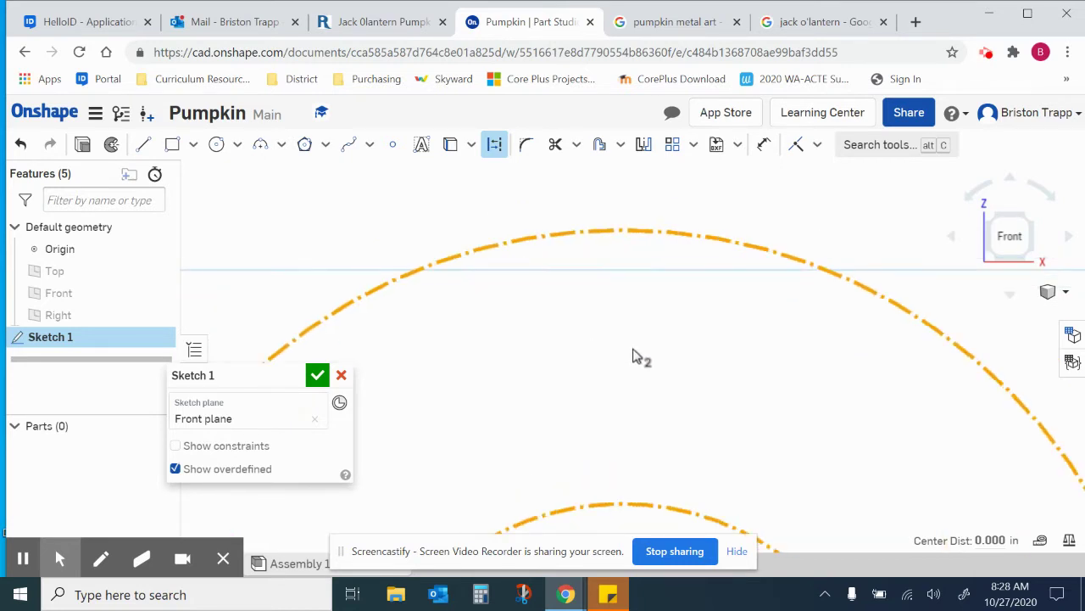
pyautogui.click(349, 146)
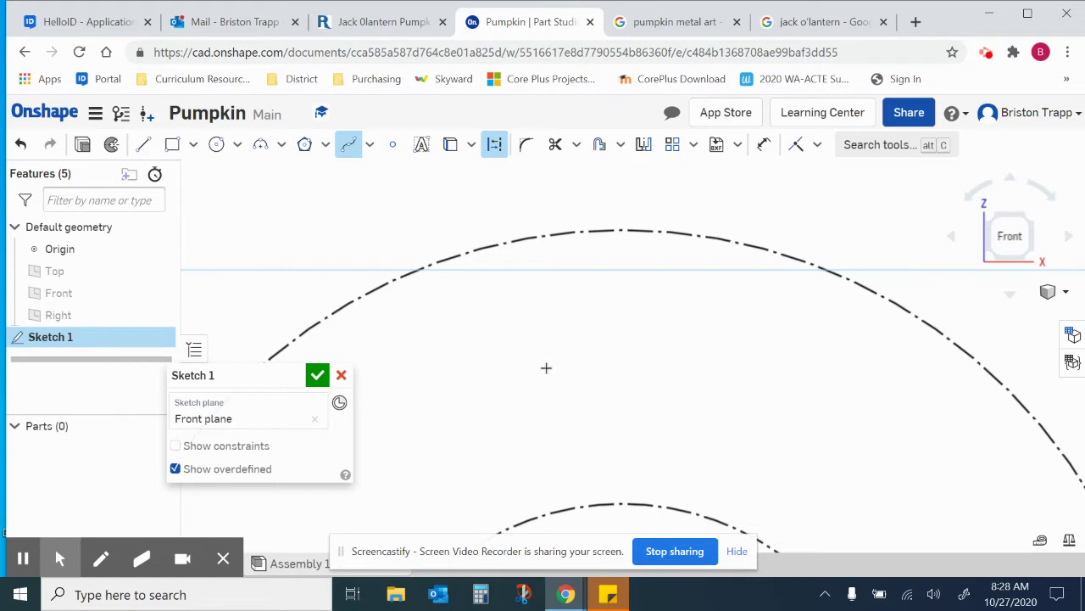
pyautogui.click(563, 343)
pyautogui.click(610, 249)
pyautogui.click(673, 255)
pyautogui.click(686, 263)
# Step: Continue the stem spline down the right side and end the spline
pyautogui.click(680, 292)
pyautogui.click(679, 337)
pyautogui.click(683, 371)
pyautogui.click(686, 383)
pyautogui.scroll(-5, 689, 387)
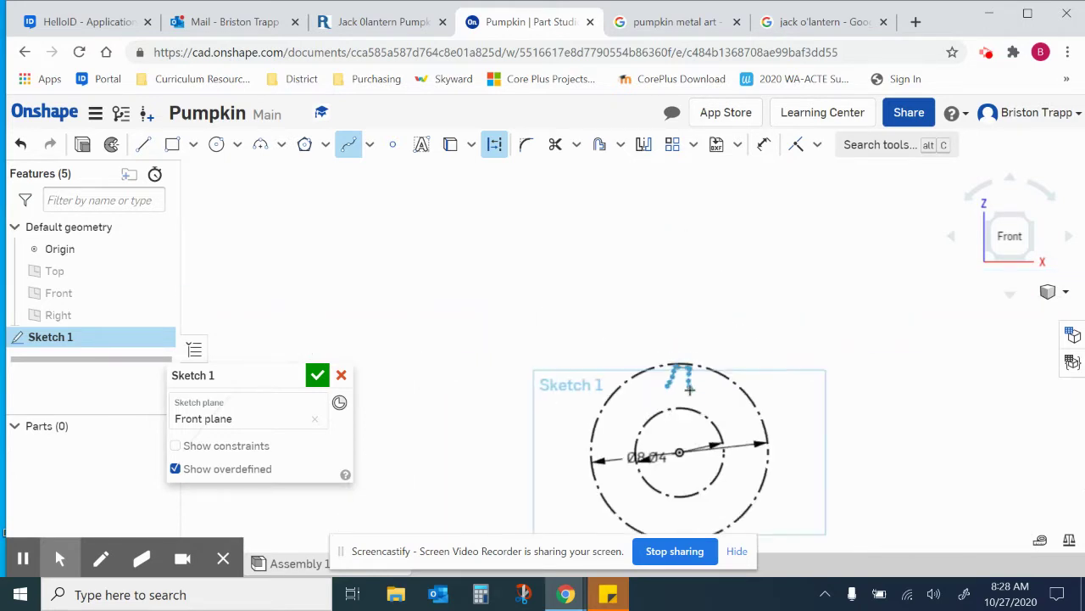
pyautogui.scroll(5, 698, 435)
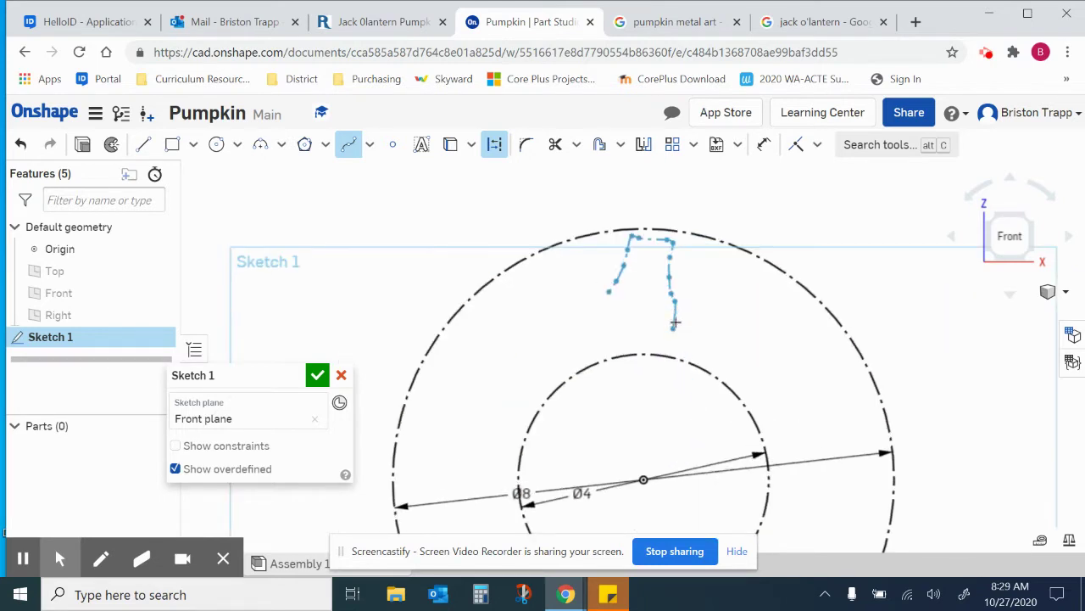
pyautogui.scroll(3, 677, 317)
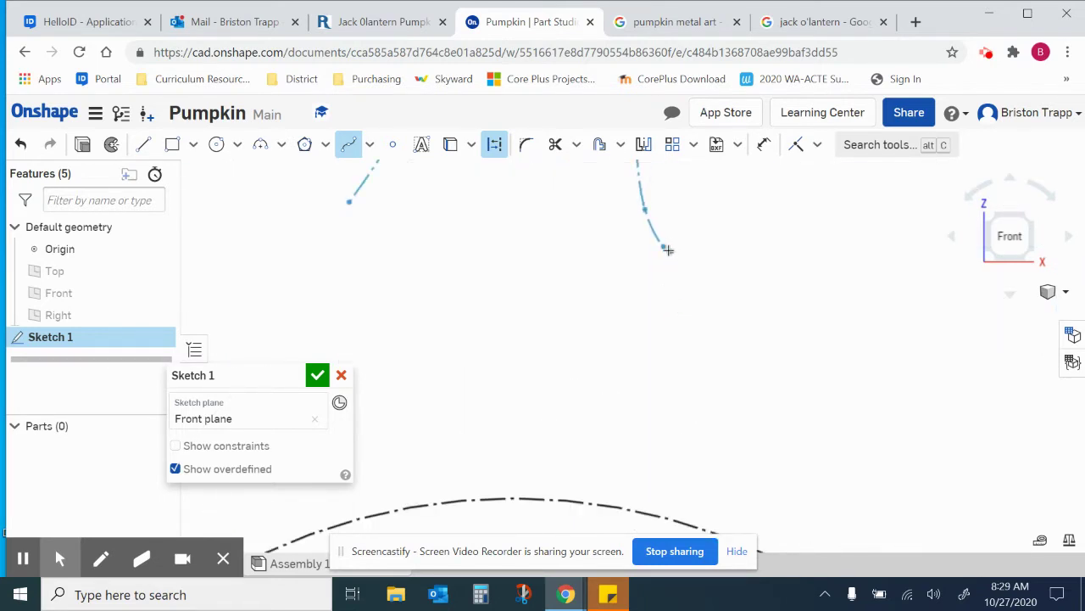
pyautogui.click(677, 255)
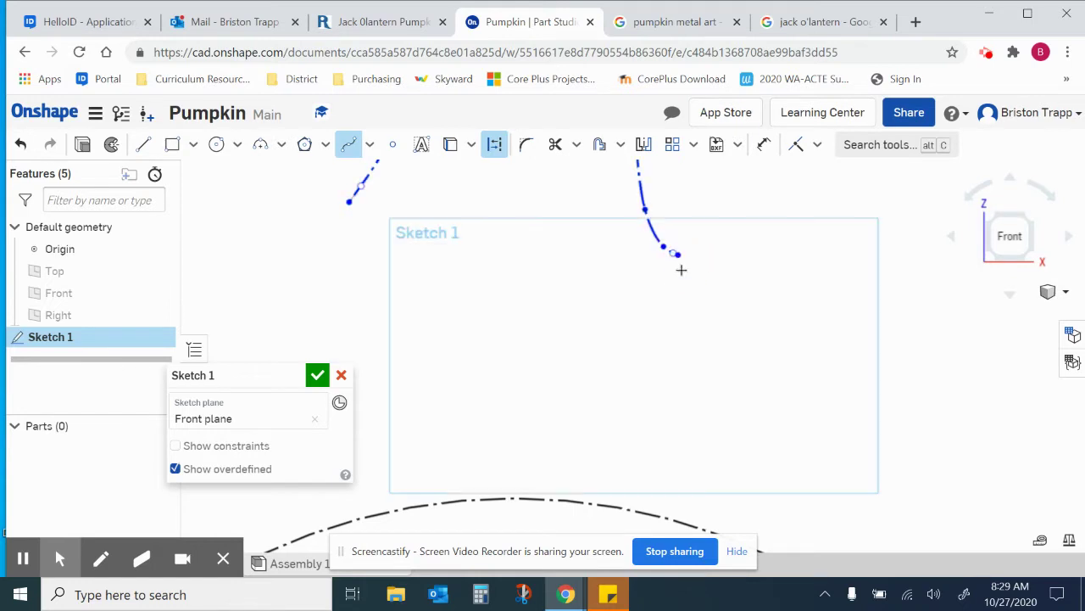
pyautogui.scroll(-4, 675, 288)
pyautogui.scroll(2, 645, 240)
pyautogui.rightClick(642, 240)
pyautogui.click(663, 255)
# Step: Switch the dashed stem spline from construction to solid geometry
pyautogui.scroll(3, 644, 169)
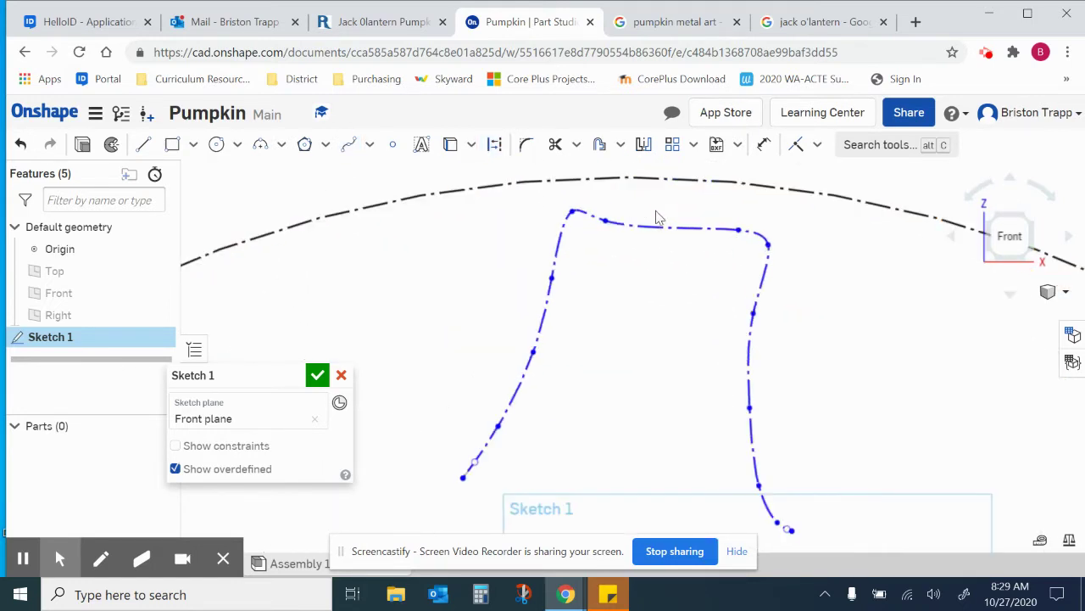
pyautogui.click(634, 232)
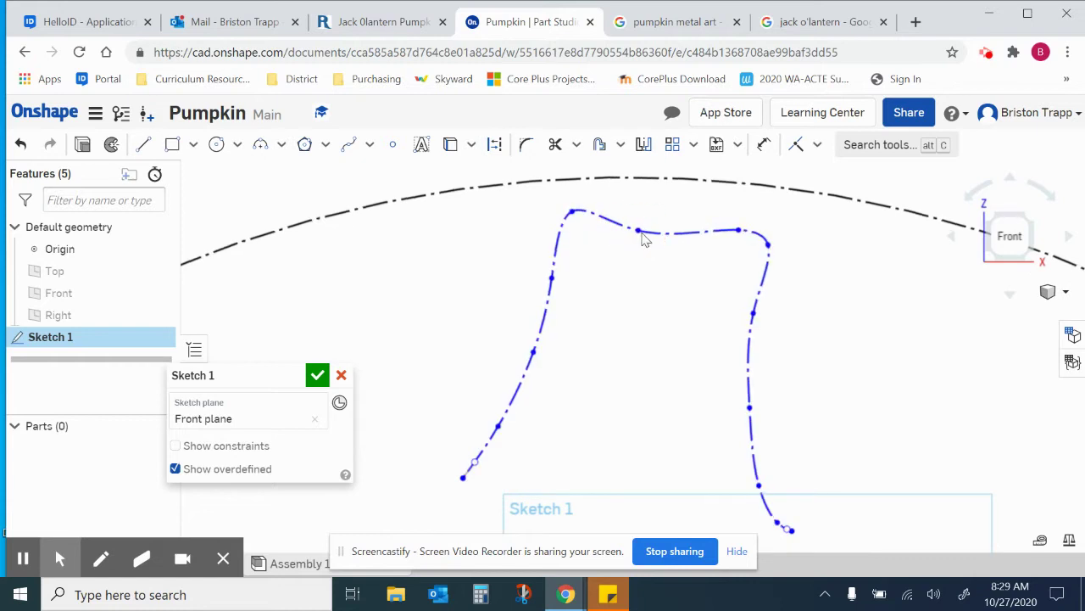
pyautogui.click(543, 338)
pyautogui.click(495, 144)
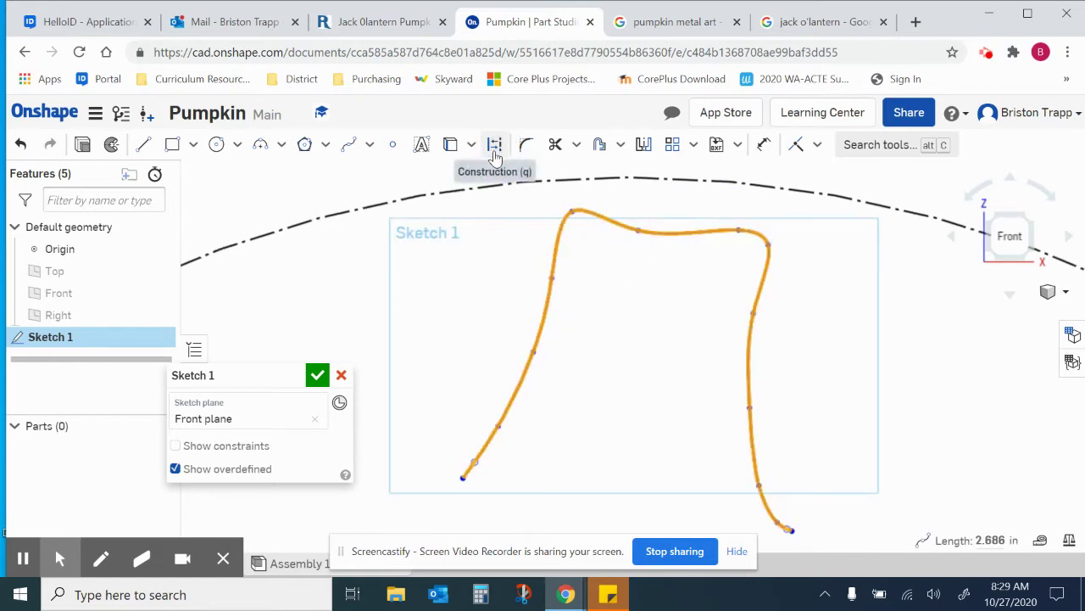
pyautogui.click(603, 360)
# Step: Drag the stem spline's right-side and top-right points to reshape the stem
pyautogui.scroll(-3, 706, 339)
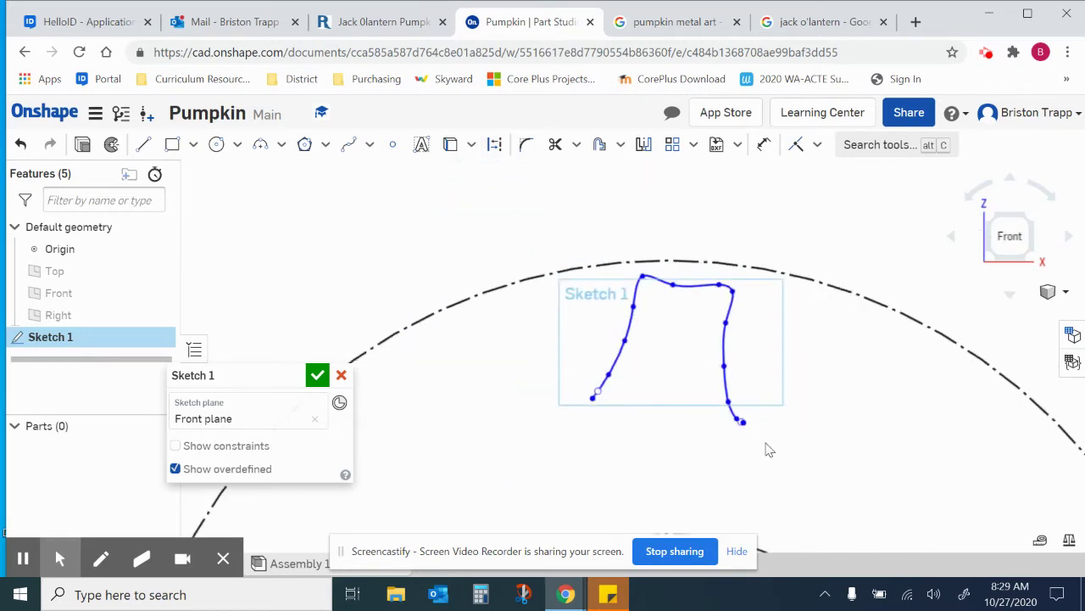
pyautogui.scroll(3, 770, 447)
pyautogui.scroll(-1, 671, 376)
pyautogui.moveTo(693, 276)
pyautogui.mouseDown()
pyautogui.moveTo(684, 274)
pyautogui.moveTo(696, 289)
pyautogui.mouseUp()
pyautogui.click(695, 287)
pyautogui.click(679, 227)
pyautogui.moveTo(679, 227); pyautogui.dragTo(701, 259)
pyautogui.click(701, 230)
pyautogui.click(613, 308)
pyautogui.scroll(-2, 602, 338)
pyautogui.scroll(-3, 602, 348)
pyautogui.scroll(6, 634, 365)
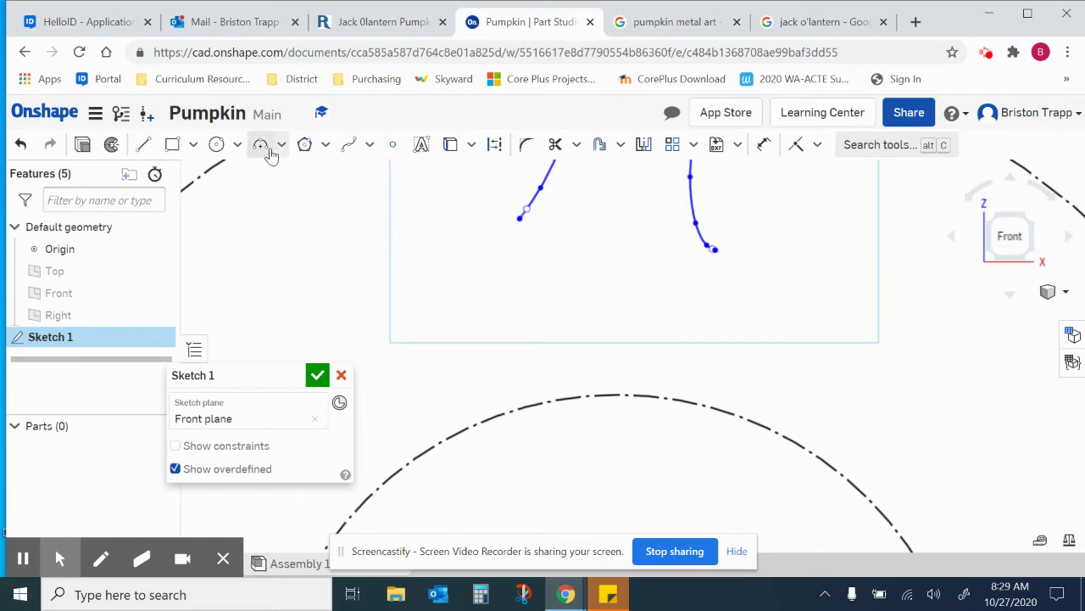
# Step: Start a wavy stem-base spline from the stem's left end
pyautogui.click(348, 146)
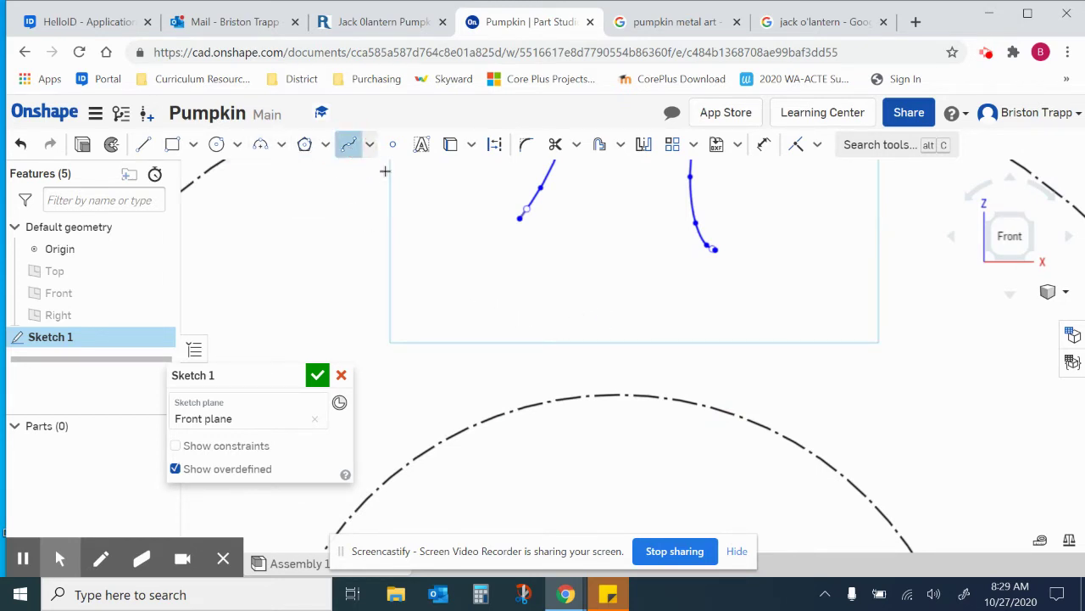
pyautogui.click(512, 259)
pyautogui.click(512, 273)
pyautogui.click(539, 295)
pyautogui.click(550, 295)
pyautogui.click(579, 287)
pyautogui.click(605, 289)
pyautogui.click(639, 311)
# Step: Extend the wavy stem base to the right and end the spline
pyautogui.click(660, 316)
pyautogui.click(684, 314)
pyautogui.click(706, 301)
pyautogui.doubleClick(710, 300)
pyautogui.scroll(-3, 735, 313)
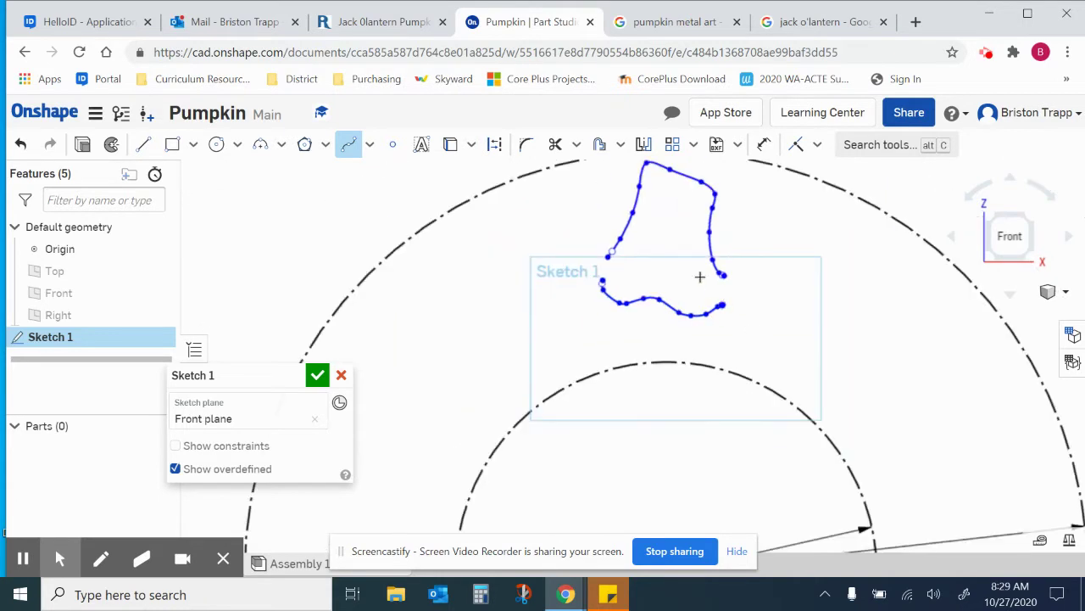
pyautogui.scroll(5, 701, 274)
pyautogui.scroll(-2, 558, 268)
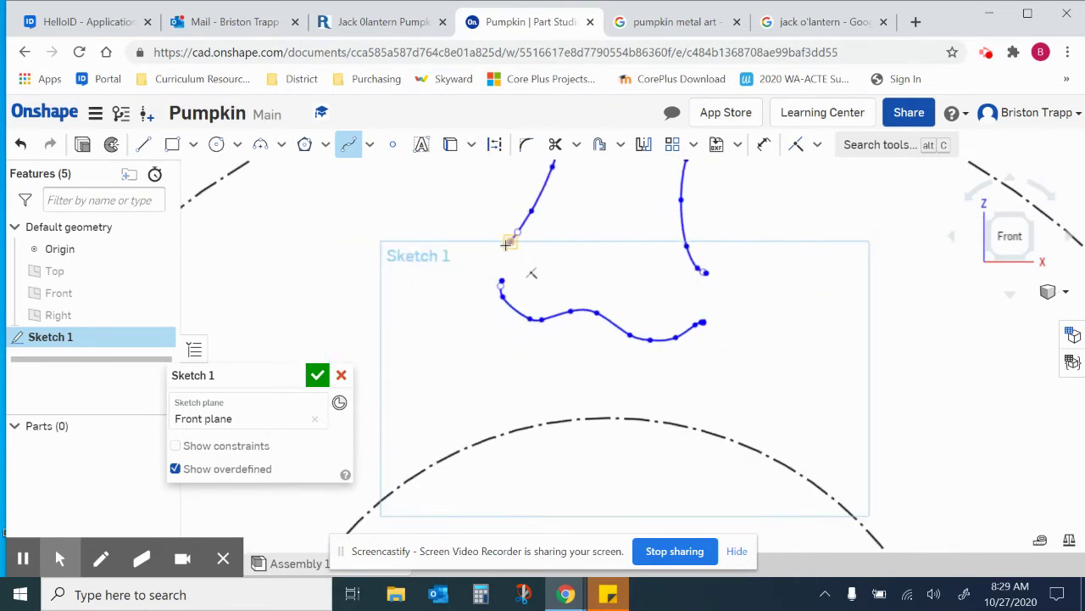
pyautogui.scroll(-4, 505, 251)
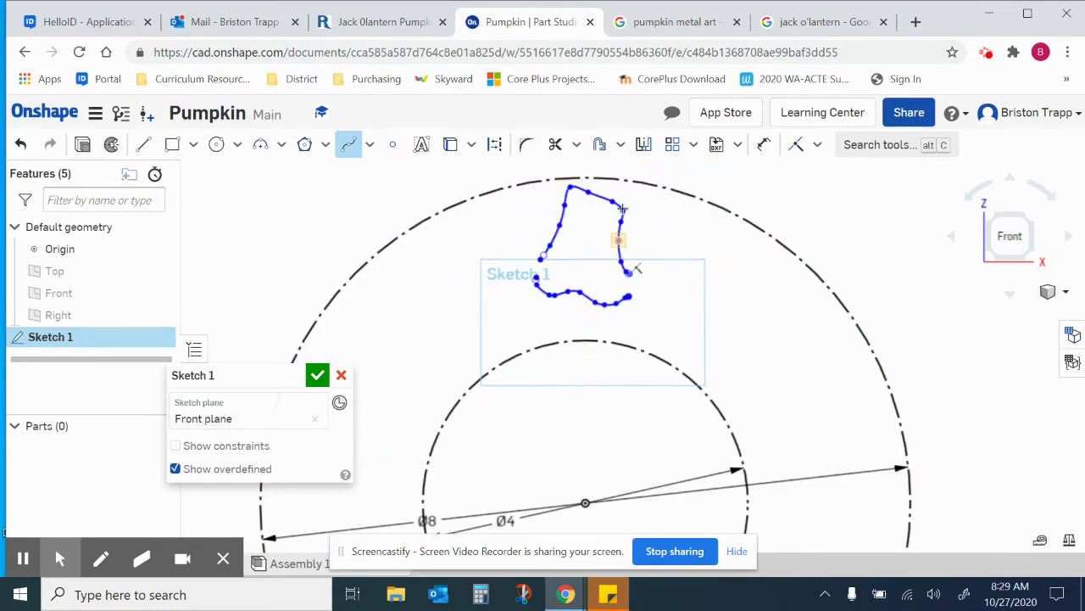
pyautogui.scroll(5, 634, 282)
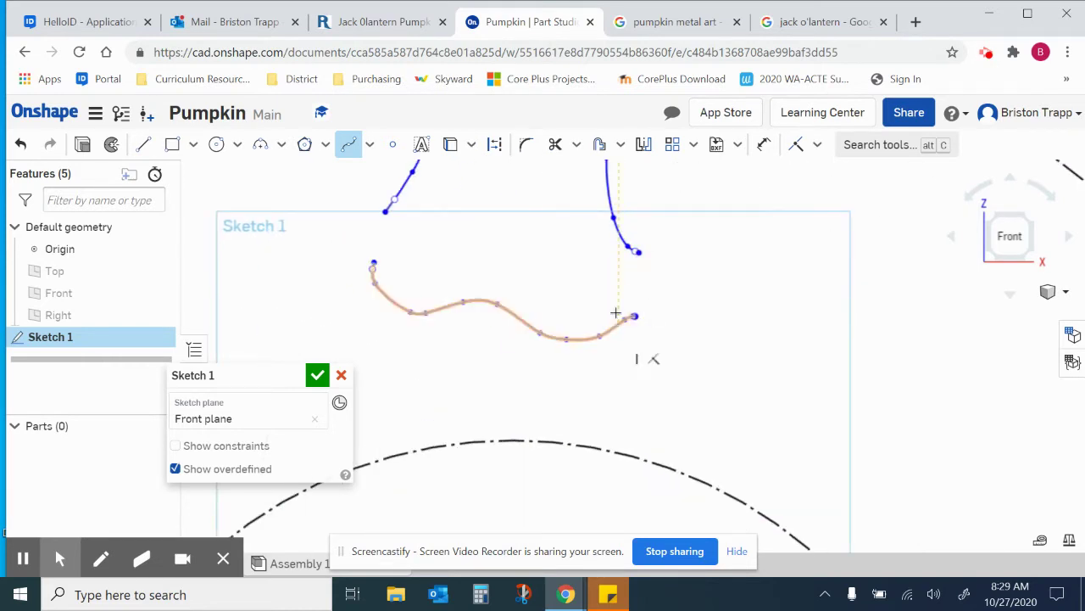
pyautogui.rightClick(482, 255)
pyautogui.click(496, 268)
# Step: Begin the pumpkin body spline at the stem and trace down the Ø8 circle's right side
pyautogui.scroll(-10, 477, 272)
pyautogui.scroll(5, 402, 329)
pyautogui.scroll(4, 485, 244)
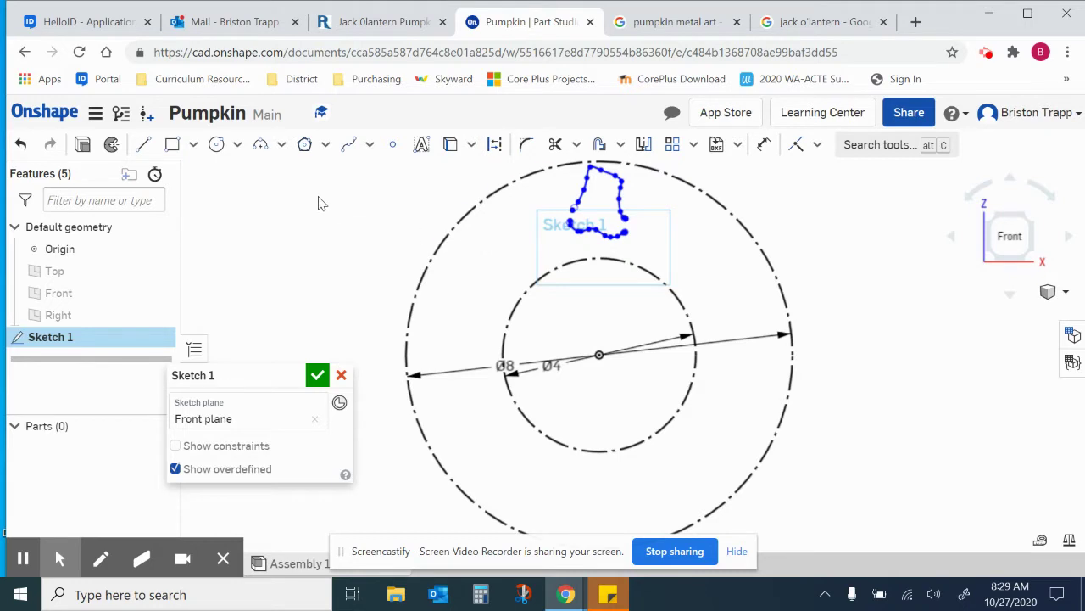
pyautogui.click(349, 144)
pyautogui.scroll(3, 659, 230)
pyautogui.scroll(3, 622, 219)
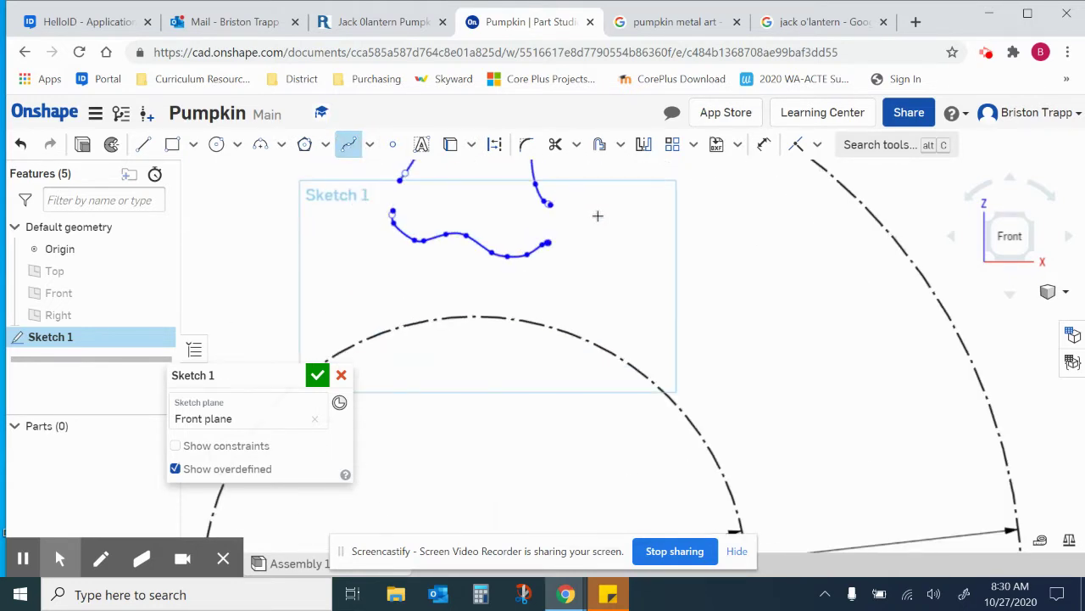
pyautogui.click(551, 205)
pyautogui.scroll(-4, 593, 207)
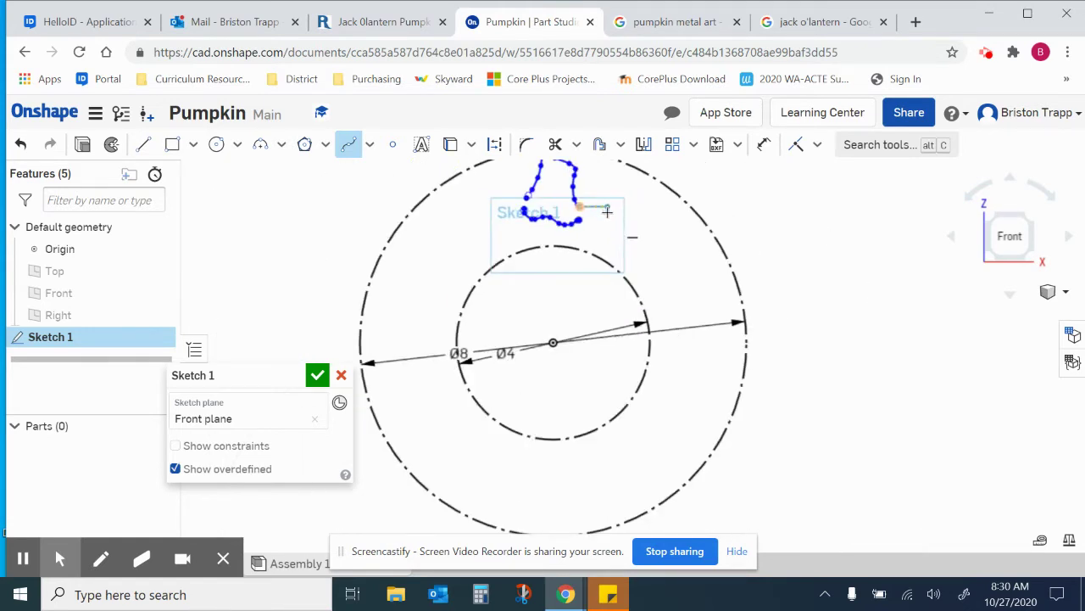
pyautogui.scroll(3, 611, 212)
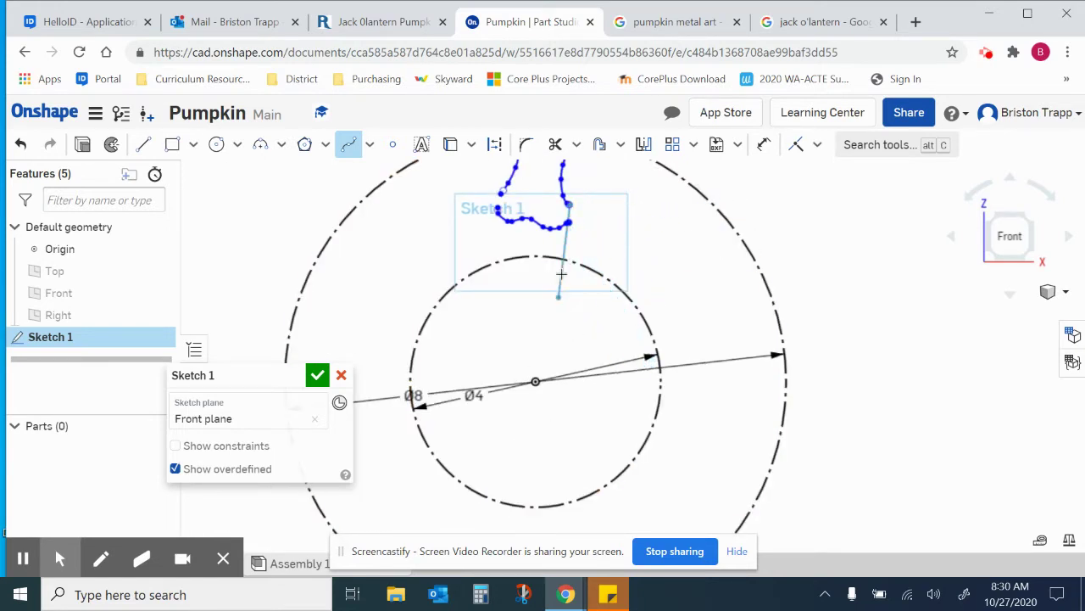
pyautogui.scroll(2, 612, 210)
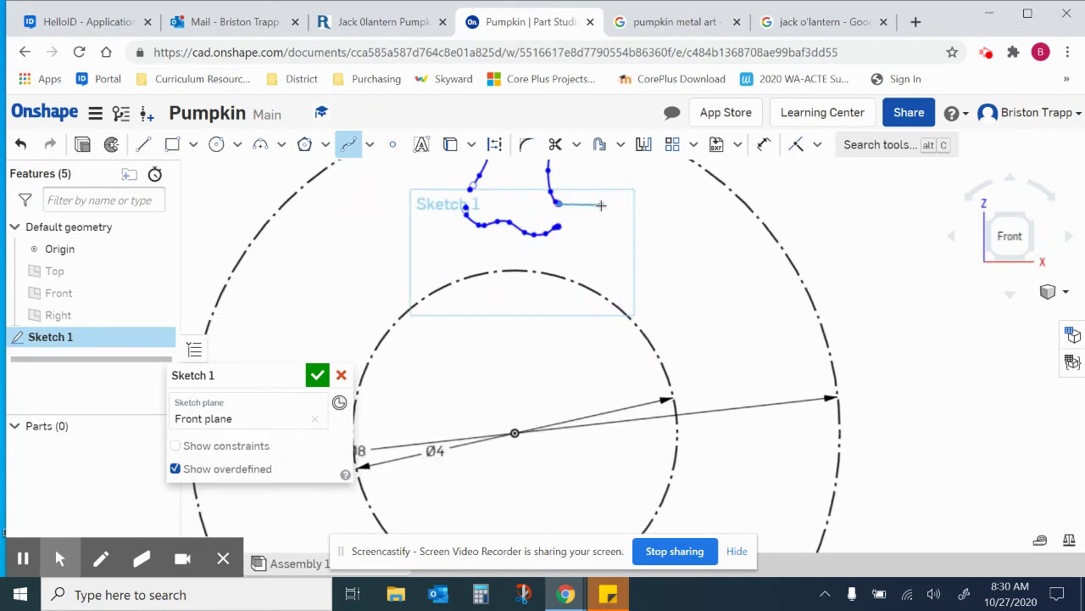
pyautogui.click(601, 204)
pyautogui.click(670, 222)
pyautogui.click(743, 273)
pyautogui.click(788, 365)
# Step: Carry the body outline around the lower right, along the bottom and up the left side
pyautogui.scroll(-2, 800, 436)
pyautogui.click(790, 459)
pyautogui.click(792, 469)
pyautogui.moveTo(791, 469); pyautogui.dragTo(797, 295, button='middle')
pyautogui.click(777, 377)
pyautogui.click(727, 428)
pyautogui.click(649, 449)
pyautogui.click(522, 455)
pyautogui.click(413, 425)
pyautogui.click(380, 343)
pyautogui.click(362, 259)
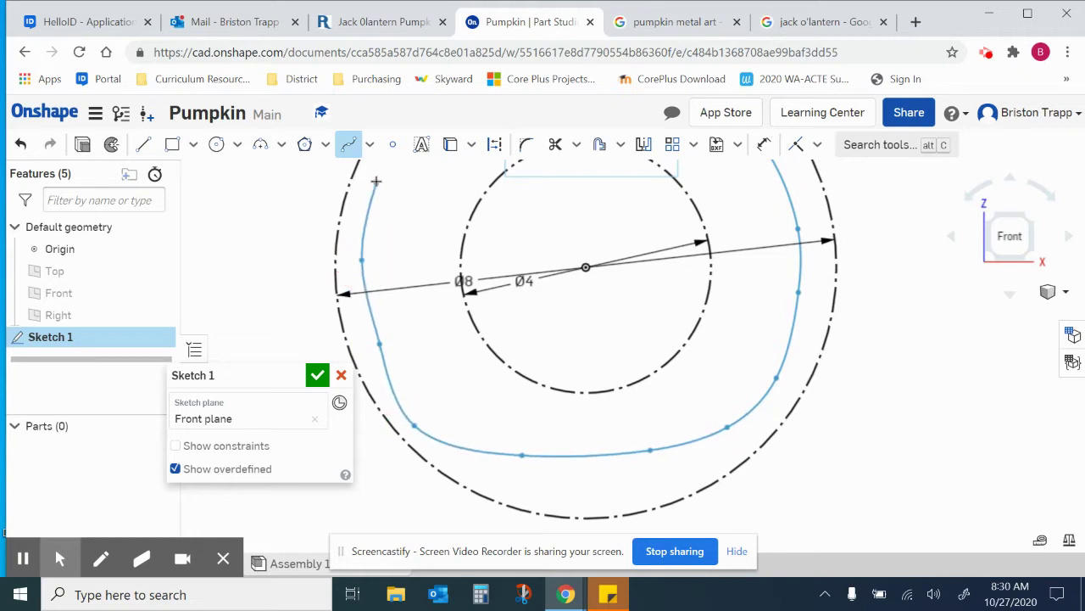
# Step: Close the body outline on the stem's left end, forming one shaded region
pyautogui.moveTo(376, 195); pyautogui.dragTo(380, 395, button='middle')
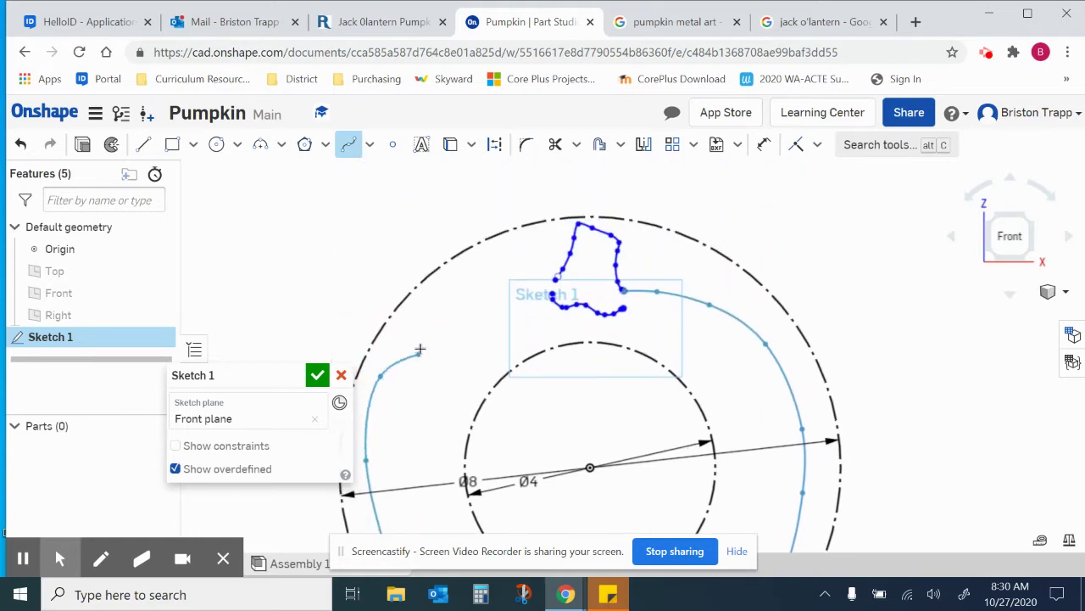
pyautogui.scroll(3, 466, 293)
pyautogui.click(484, 283)
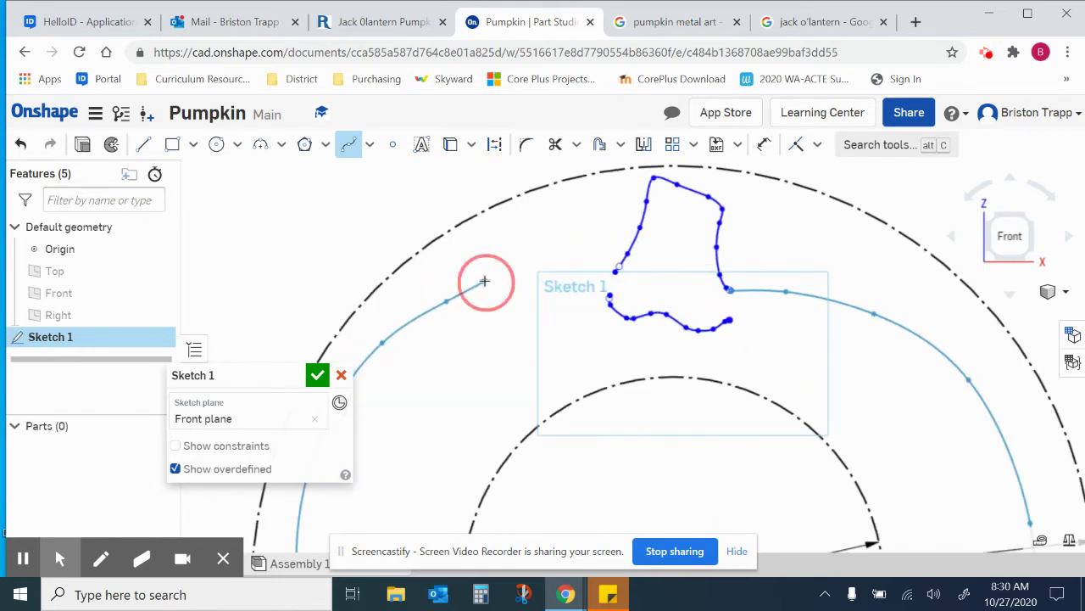
pyautogui.click(550, 266)
pyautogui.scroll(3, 572, 266)
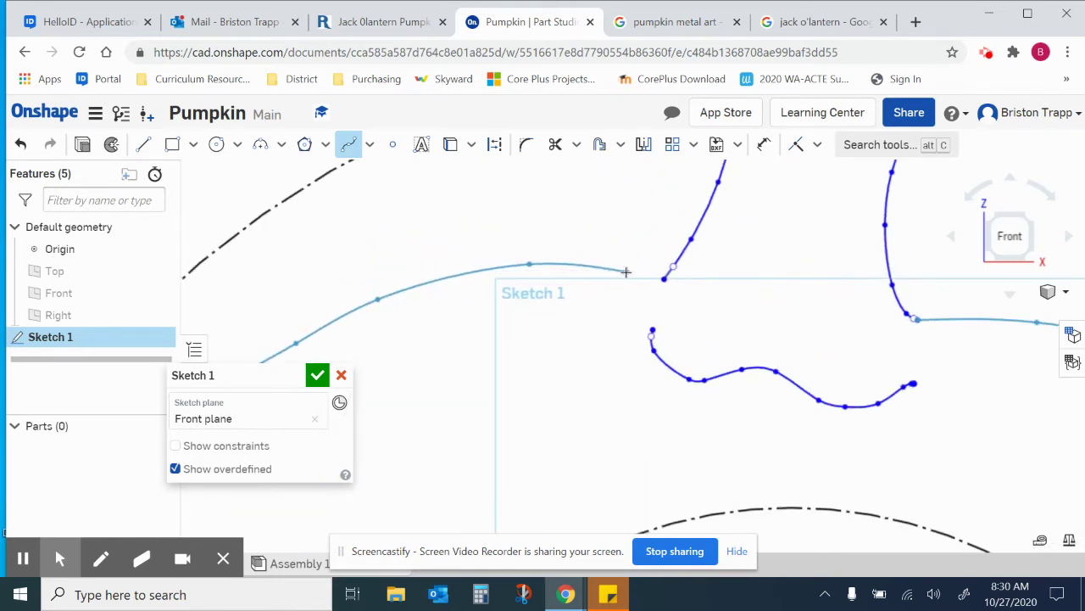
pyautogui.click(626, 271)
pyautogui.click(666, 281)
pyautogui.scroll(-5, 674, 316)
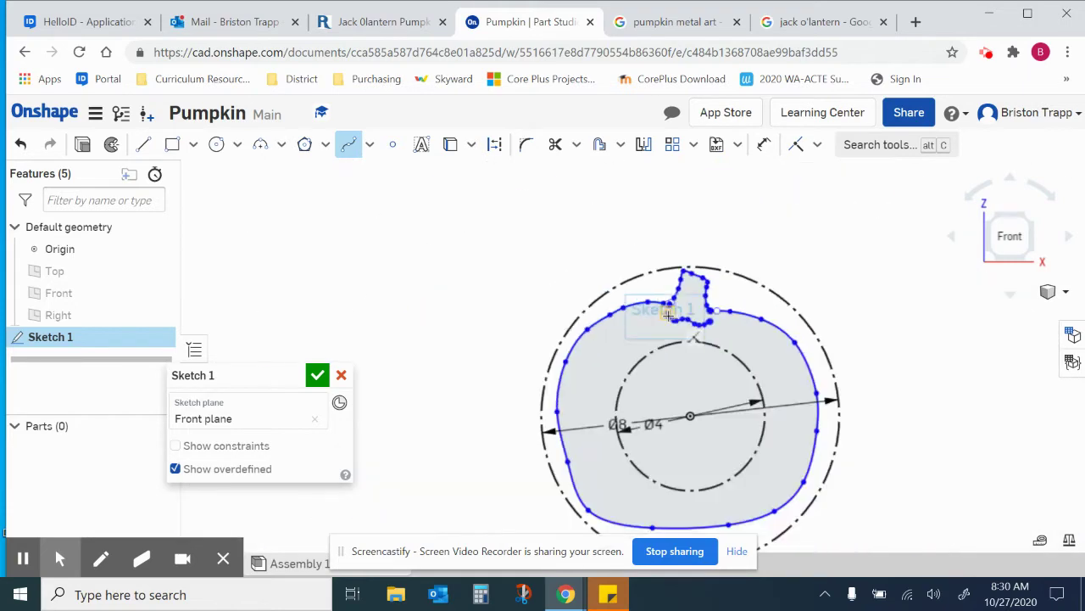
pyautogui.scroll(4, 680, 412)
pyautogui.scroll(-3, 693, 390)
pyautogui.scroll(3, 720, 356)
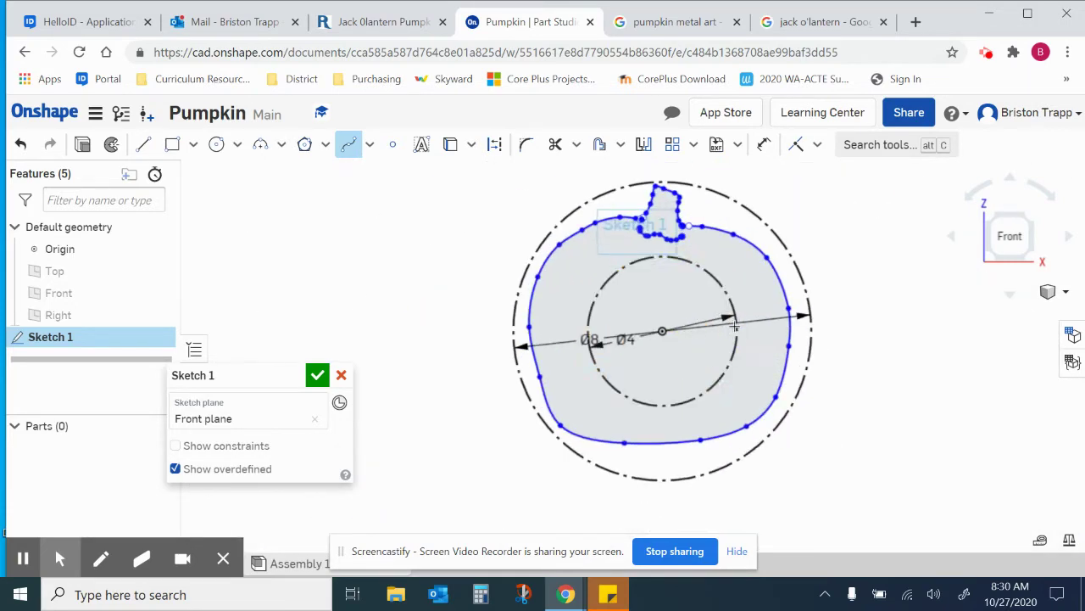
# Step: End the spline and drag the outline's left and bottom points to smooth the pumpkin shape
pyautogui.rightClick(750, 285)
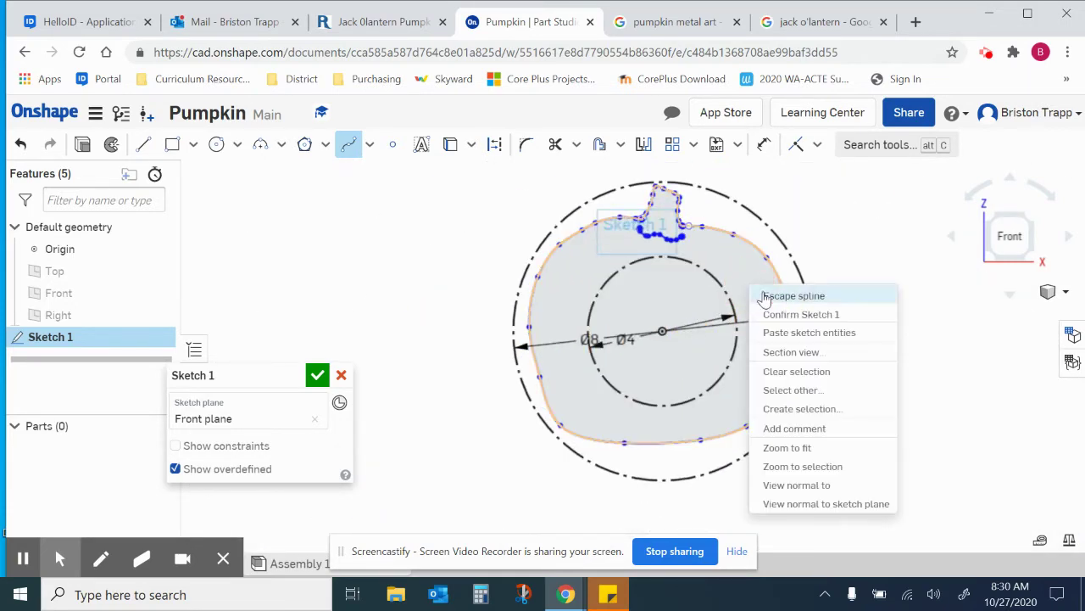
pyautogui.click(764, 293)
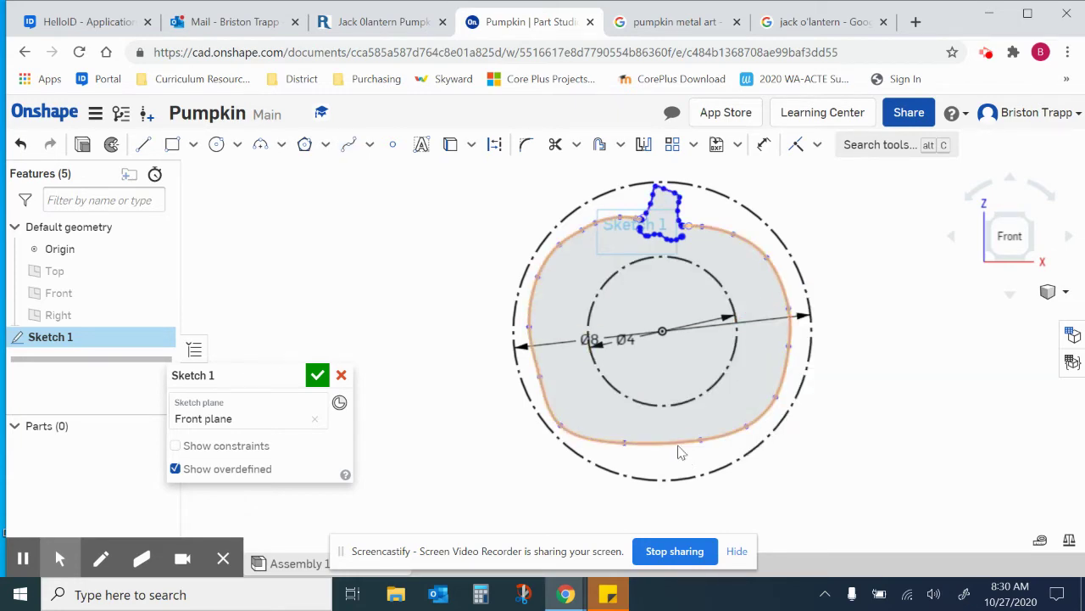
pyautogui.scroll(3, 677, 339)
pyautogui.scroll(-3, 509, 339)
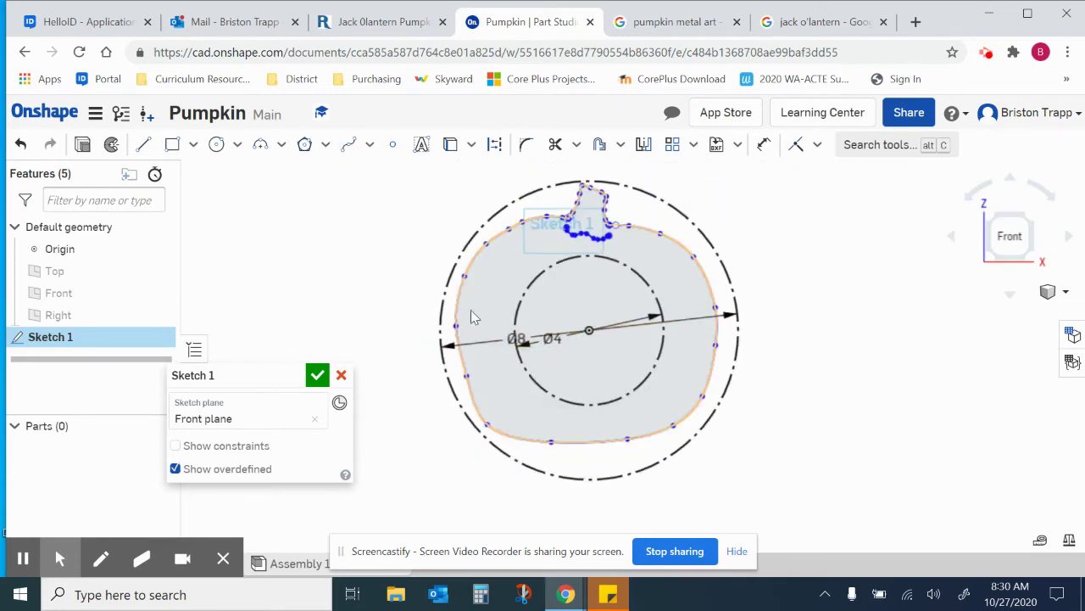
pyautogui.moveTo(459, 337); pyautogui.dragTo(468, 343)
pyautogui.moveTo(463, 272)
pyautogui.mouseDown()
pyautogui.moveTo(484, 288)
pyautogui.moveTo(460, 278)
pyautogui.mouseUp()
pyautogui.moveTo(467, 344); pyautogui.dragTo(446, 342)
pyautogui.moveTo(465, 401); pyautogui.dragTo(458, 413)
pyautogui.moveTo(576, 486)
pyautogui.mouseDown()
pyautogui.moveTo(703, 497)
pyautogui.moveTo(751, 472)
pyautogui.moveTo(747, 460)
pyautogui.moveTo(774, 428)
pyautogui.mouseUp()
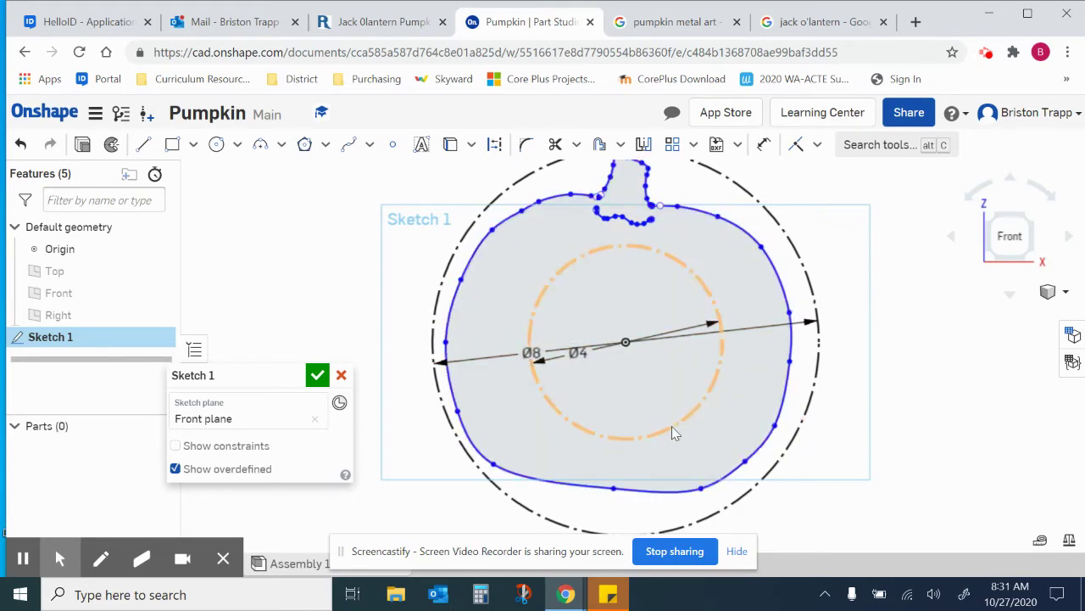
# Step: Select the pumpkin outline spline to confirm it is one closed curve
pyautogui.scroll(3, 670, 495)
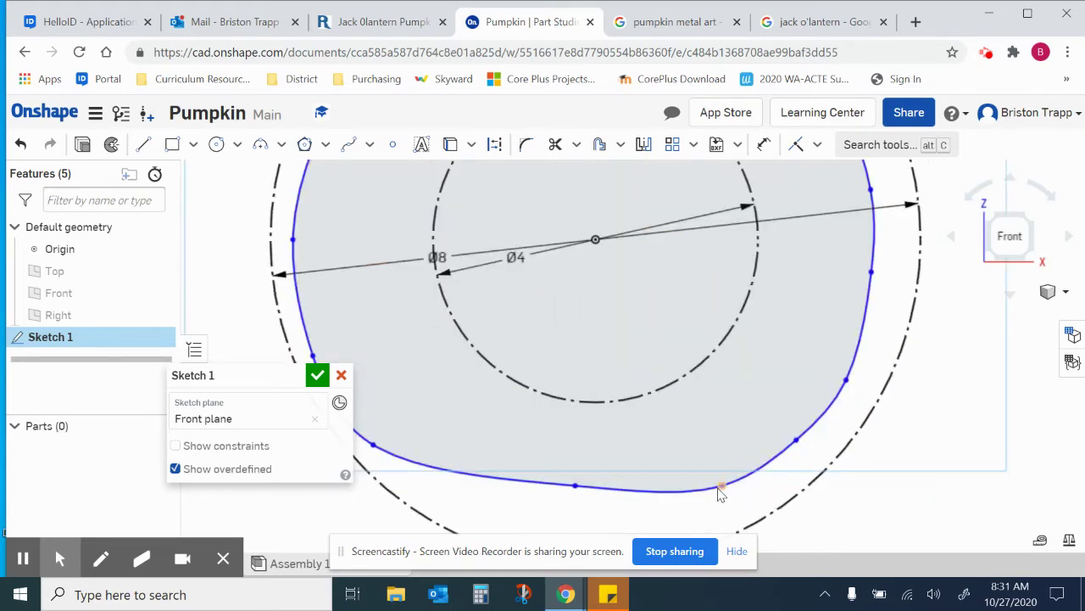
pyautogui.click(719, 492)
pyautogui.scroll(-1, 725, 475)
pyautogui.scroll(-4, 678, 484)
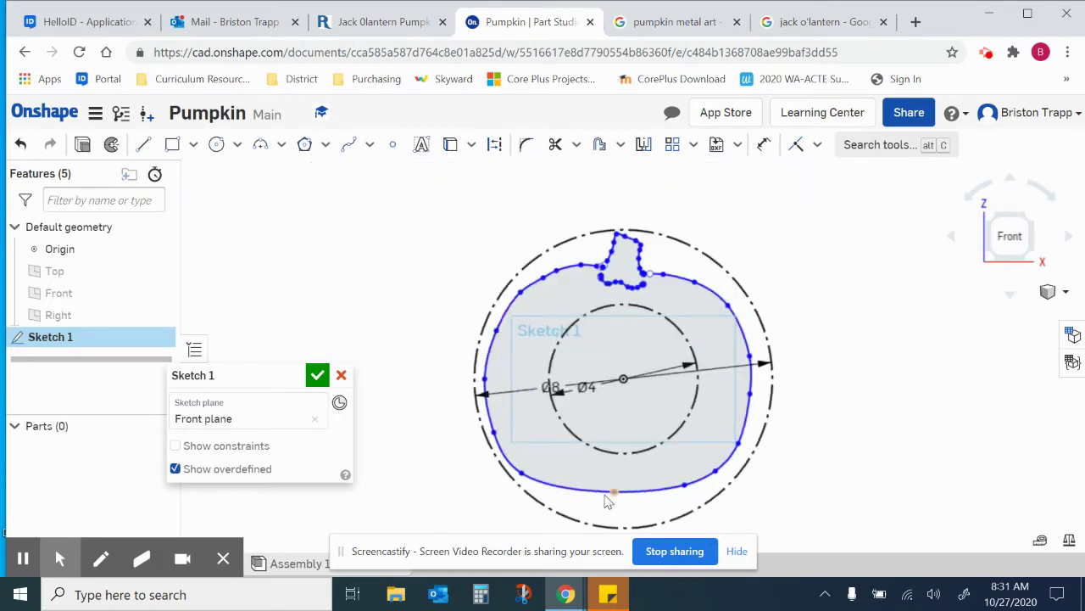
pyautogui.scroll(2, 605, 500)
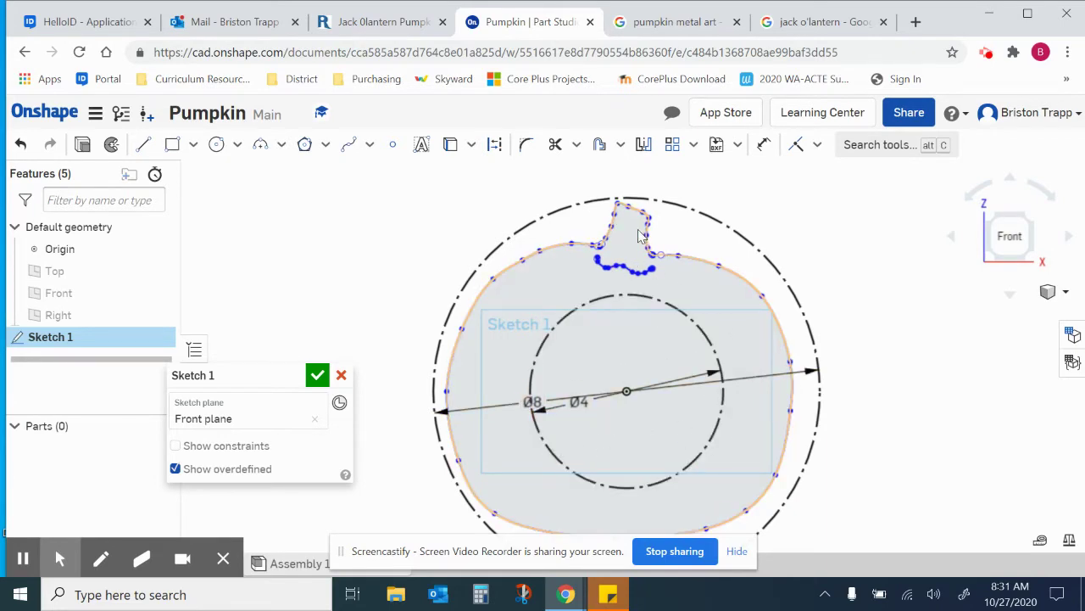
# Step: Draw the left eye as a closed triangular spline, then end the curve and fit the sketch in view
pyautogui.scroll(3, 533, 184)
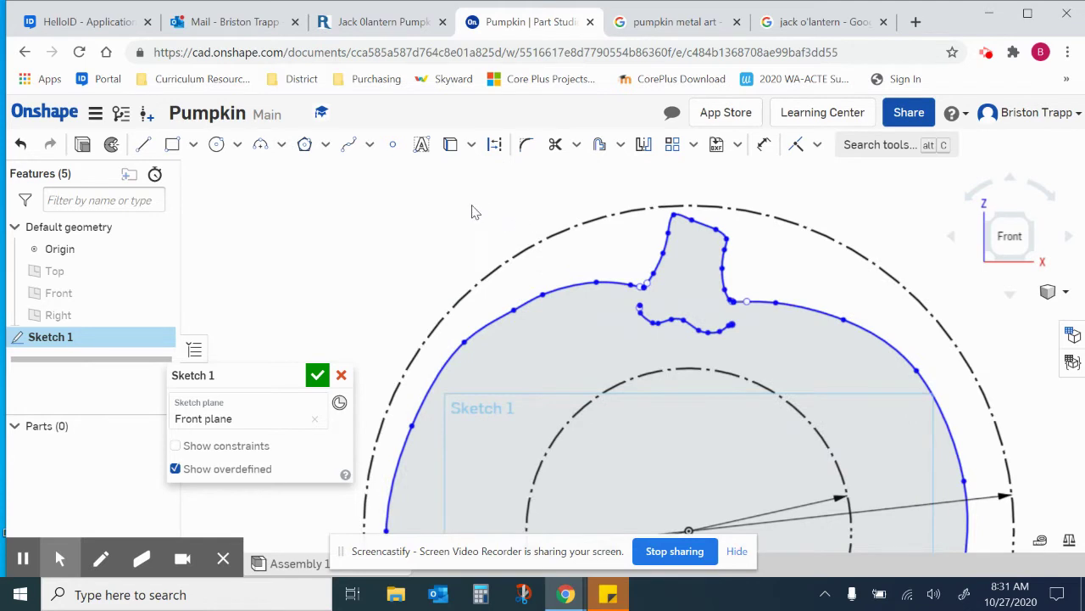
pyautogui.click(343, 149)
pyautogui.scroll(2, 543, 364)
pyautogui.scroll(-2, 542, 357)
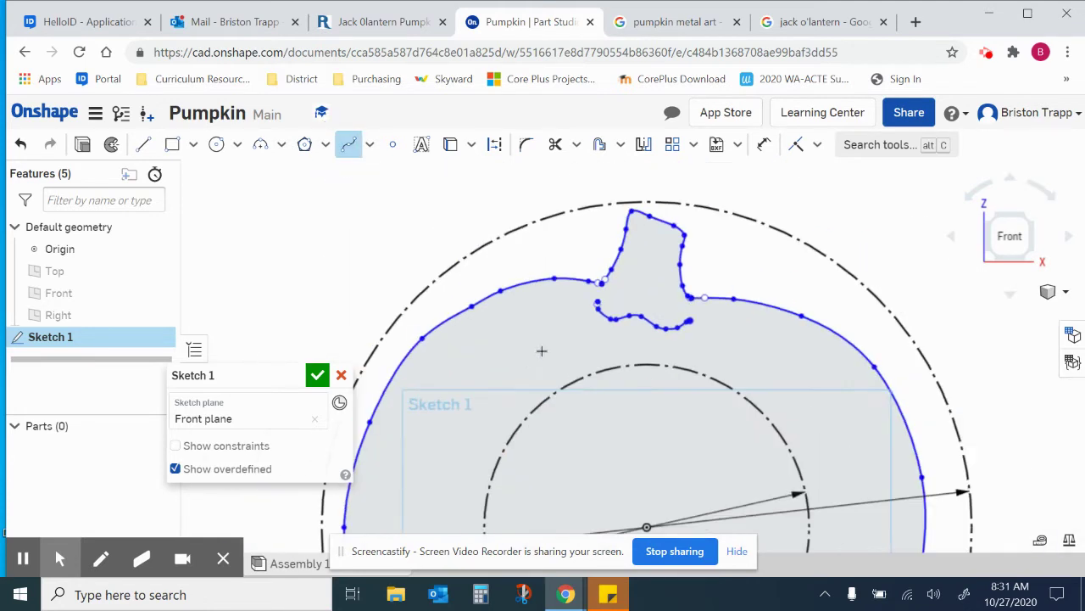
pyautogui.click(543, 350)
pyautogui.click(480, 427)
pyautogui.click(569, 449)
pyautogui.scroll(1, 566, 375)
pyautogui.click(563, 358)
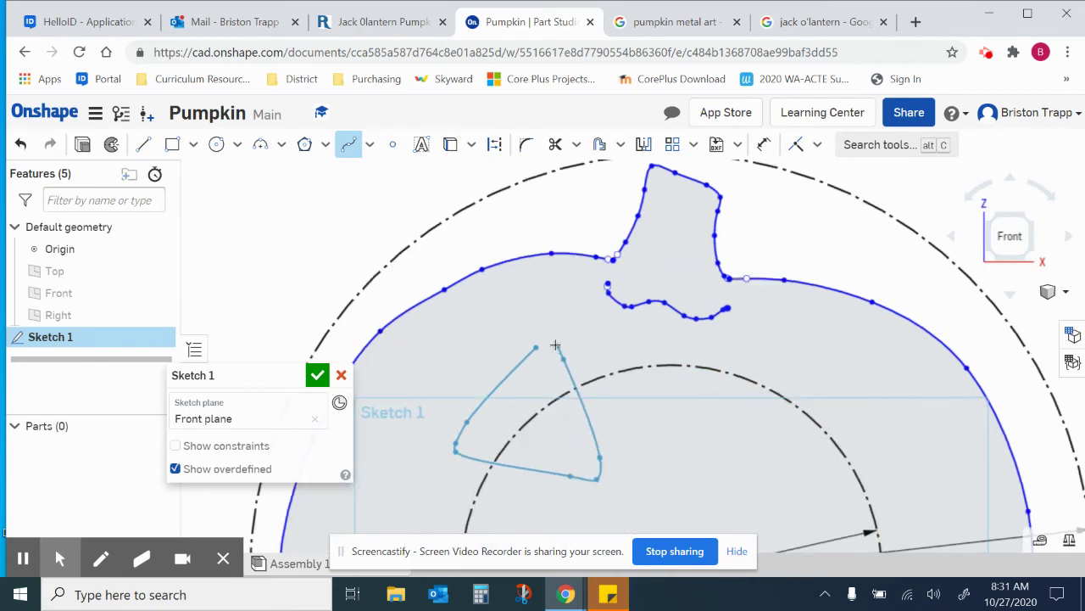
pyautogui.click(538, 344)
pyautogui.scroll(2, 537, 348)
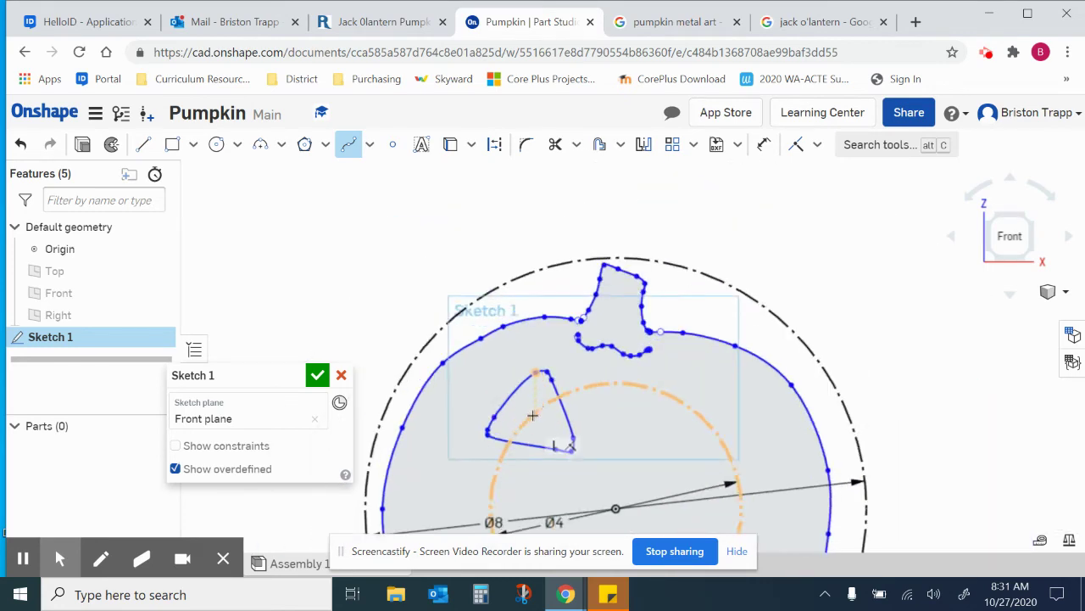
pyautogui.rightClick(468, 340)
pyautogui.click(552, 351)
pyautogui.press('f')
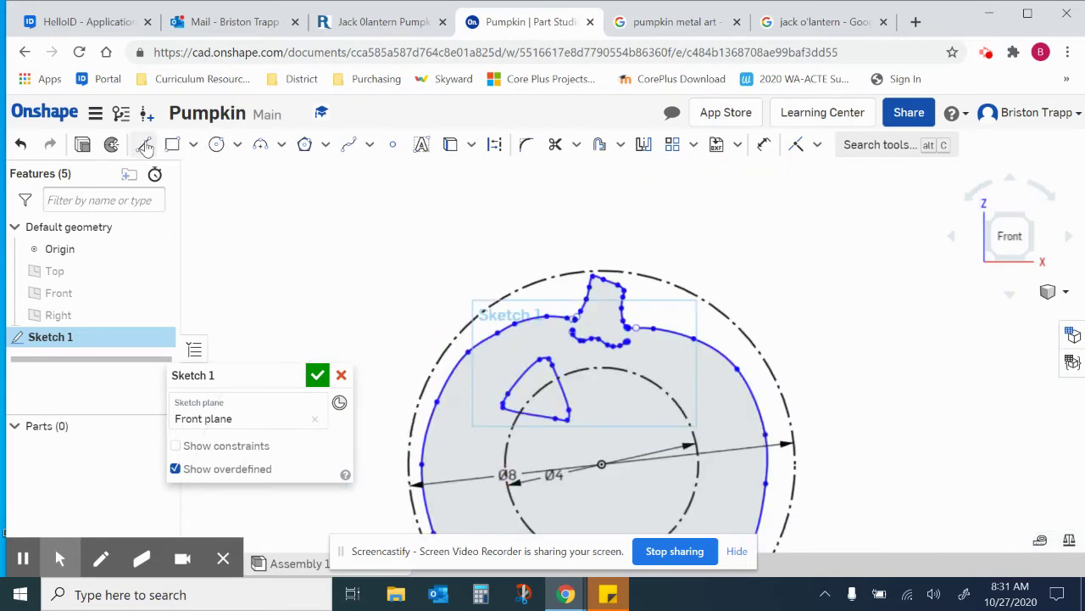
# Step: Draw the right eye as a closed three-line triangle with a 1.431 base
pyautogui.click(144, 145)
pyautogui.scroll(3, 619, 420)
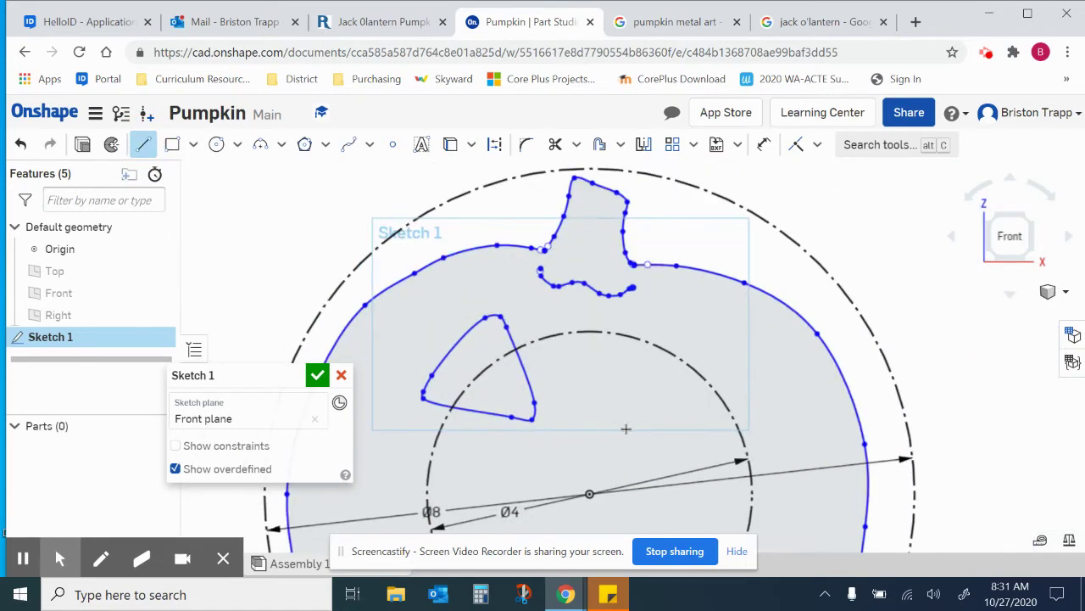
pyautogui.click(620, 423)
pyautogui.click(750, 427)
pyautogui.click(679, 327)
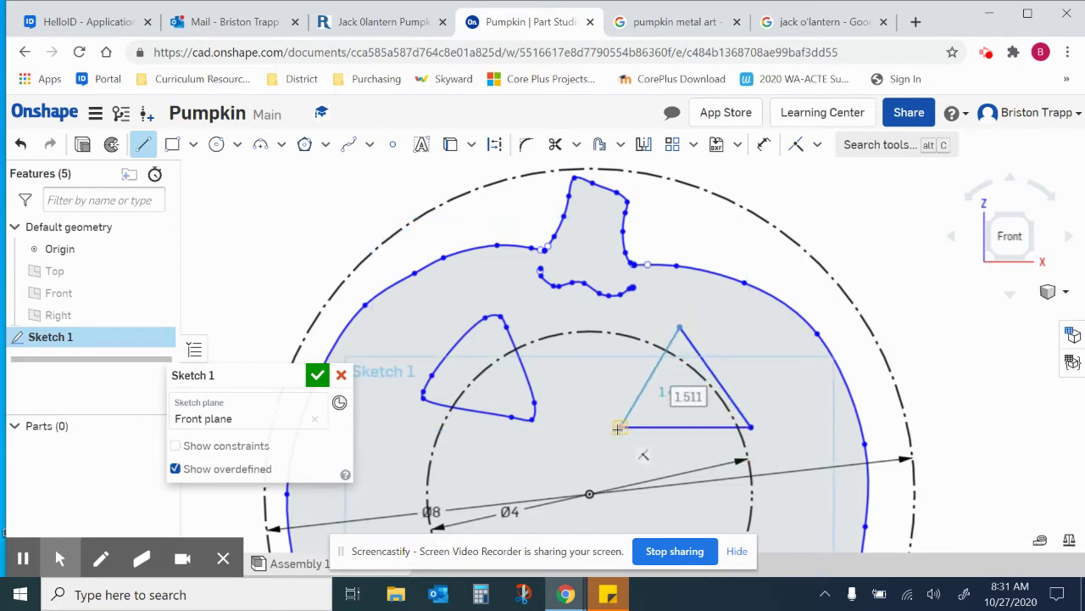
pyautogui.click(620, 426)
pyautogui.scroll(-5, 626, 428)
pyautogui.scroll(5, 614, 456)
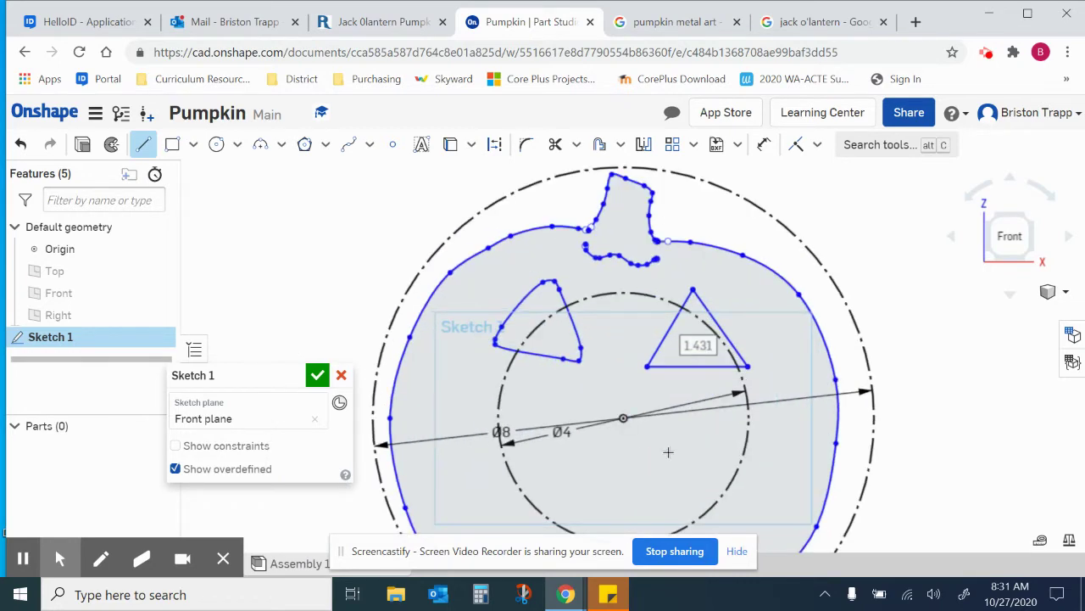
pyautogui.scroll(-5, 649, 414)
pyautogui.scroll(5, 649, 414)
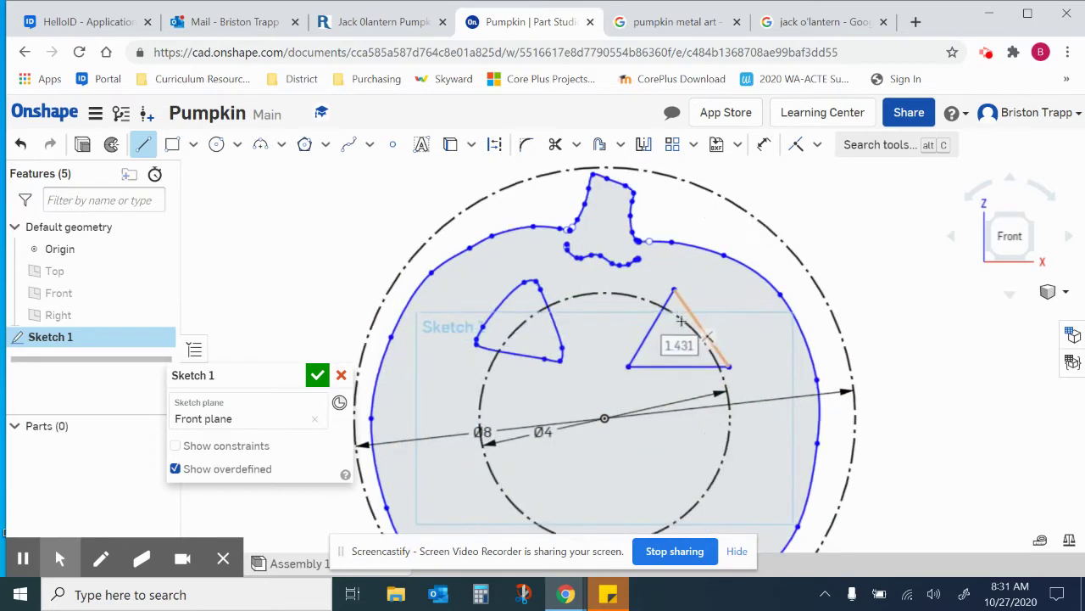
pyautogui.scroll(-2, 653, 408)
pyautogui.scroll(4, 651, 424)
pyautogui.scroll(-1, 651, 426)
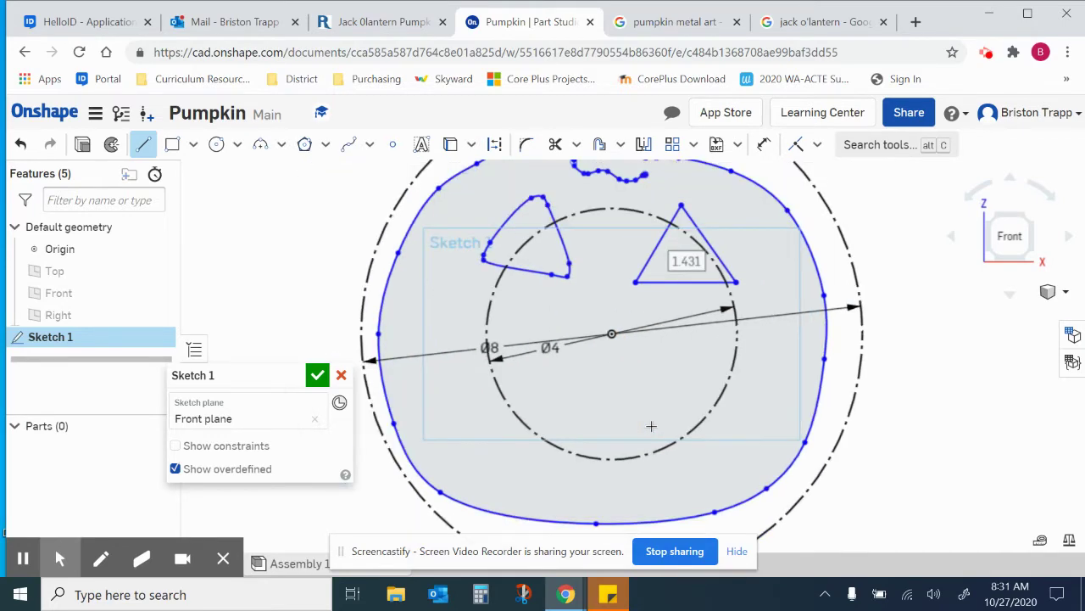
# Step: Trace a closed freehand spline outline for the mouth below the eyes
pyautogui.click(349, 144)
pyautogui.scroll(3, 457, 369)
pyautogui.click(518, 326)
pyautogui.click(584, 343)
pyautogui.click(610, 363)
pyautogui.click(668, 391)
pyautogui.click(755, 388)
pyautogui.click(776, 371)
pyautogui.click(852, 320)
pyautogui.click(963, 304)
pyautogui.click(971, 327)
pyautogui.click(970, 404)
pyautogui.click(964, 420)
pyautogui.click(925, 481)
pyautogui.click(912, 494)
pyautogui.click(899, 502)
pyautogui.click(694, 484)
pyautogui.click(607, 498)
pyautogui.click(580, 505)
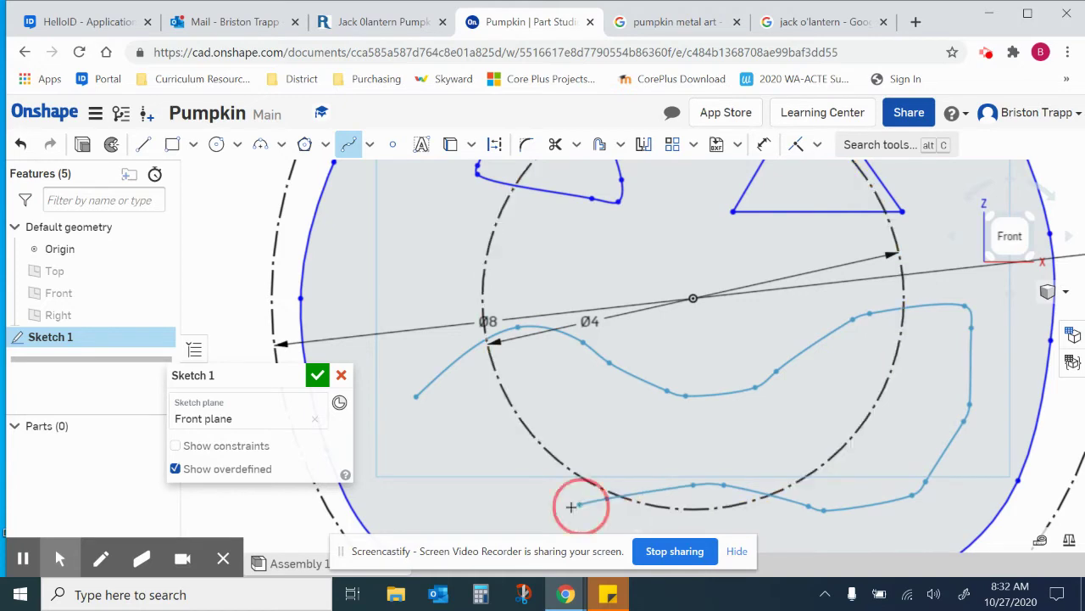
pyautogui.click(489, 494)
pyautogui.click(431, 450)
pyautogui.click(422, 424)
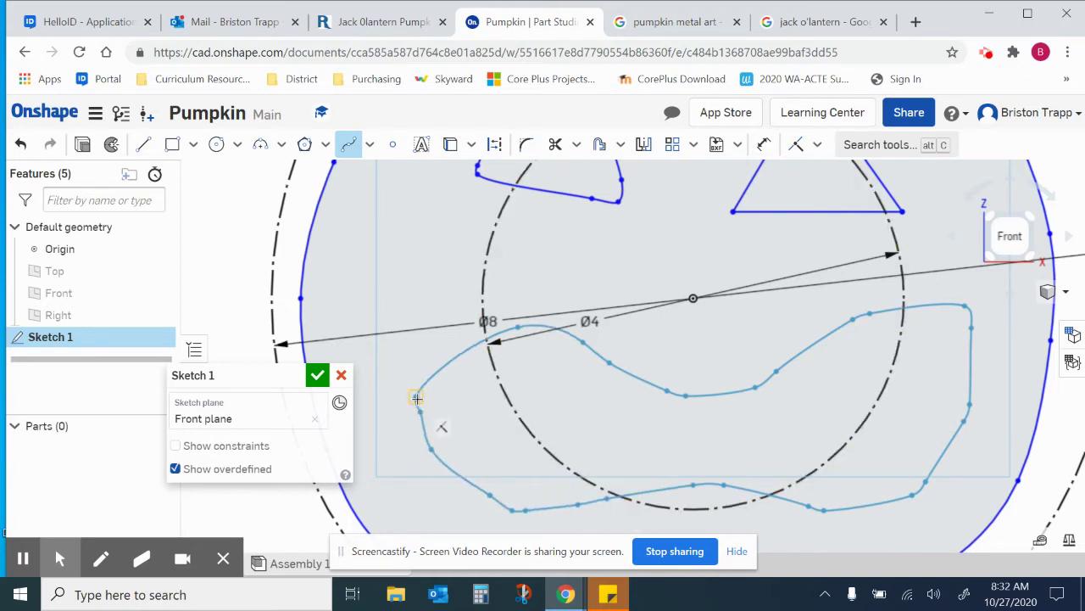
pyautogui.click(416, 397)
# Step: Discard the freehand spline mouth with an undo
pyautogui.scroll(-3, 429, 400)
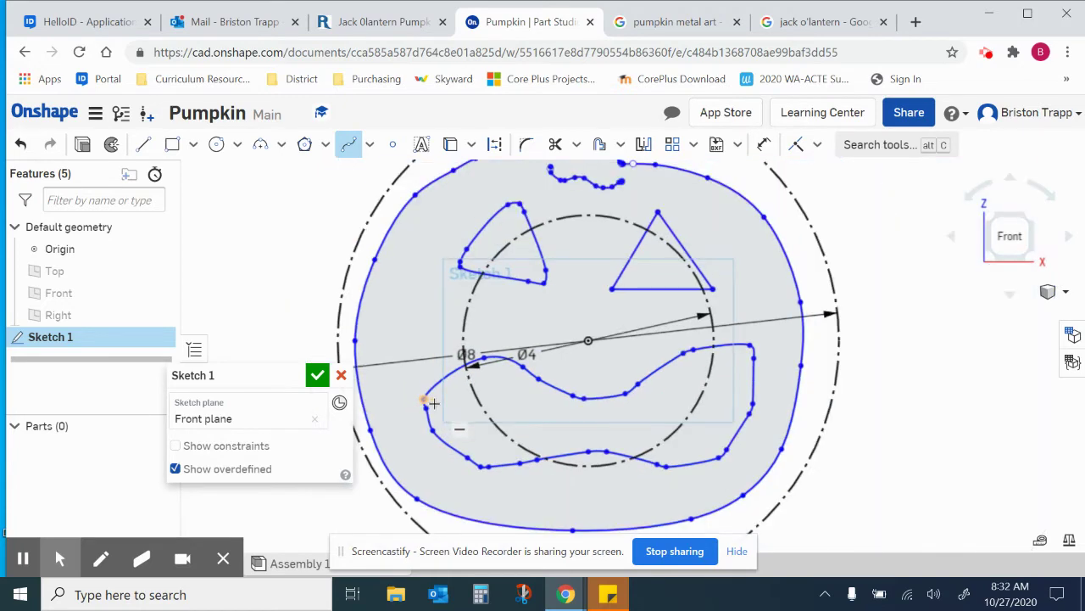
pyautogui.press('Escape')
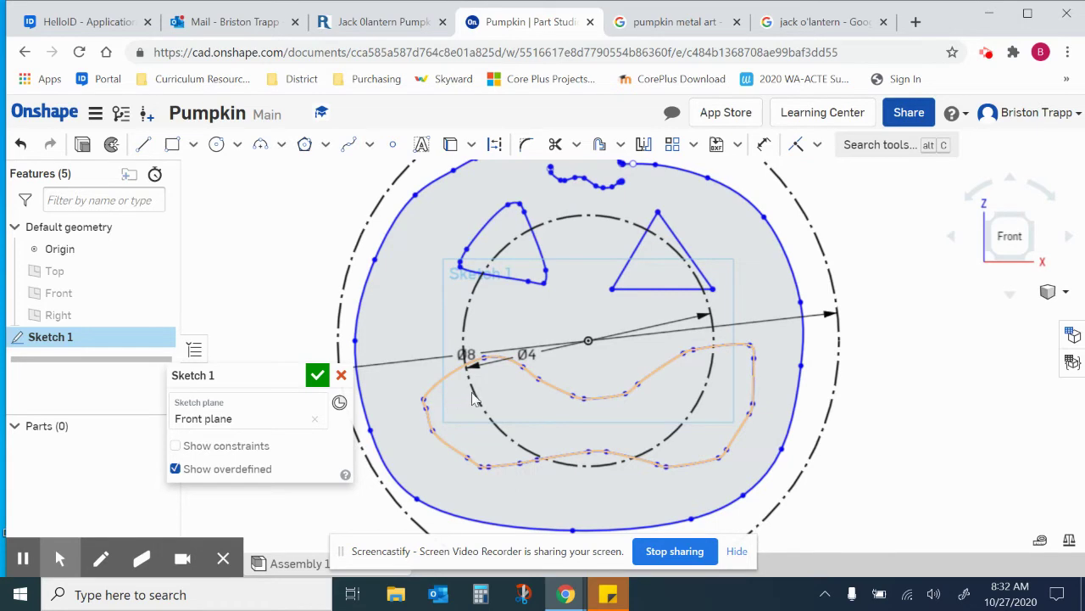
pyautogui.scroll(3, 478, 397)
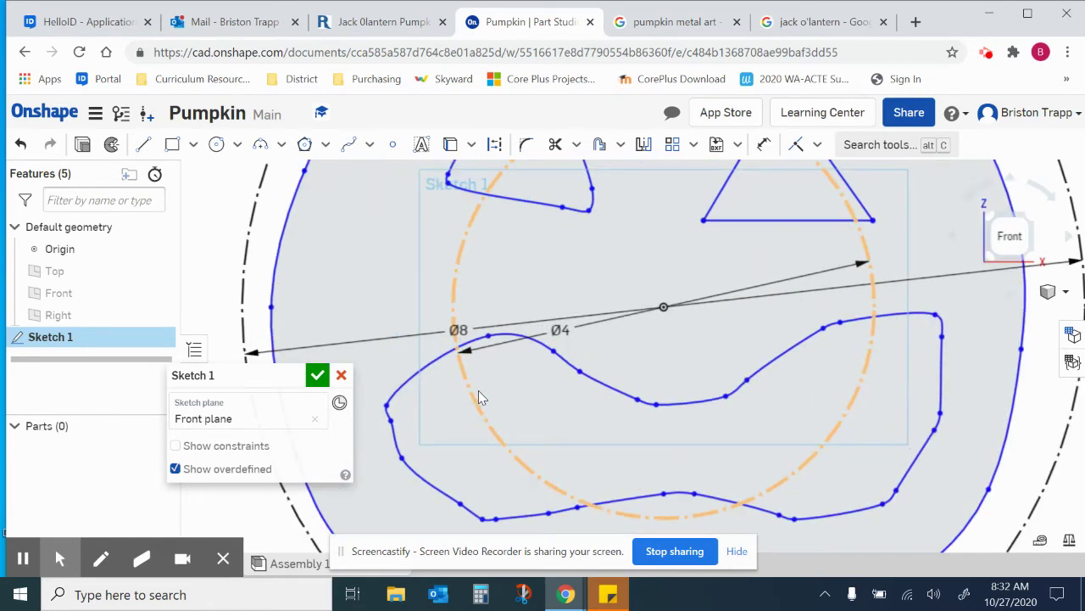
pyautogui.hotkey('ctrl', 'z')
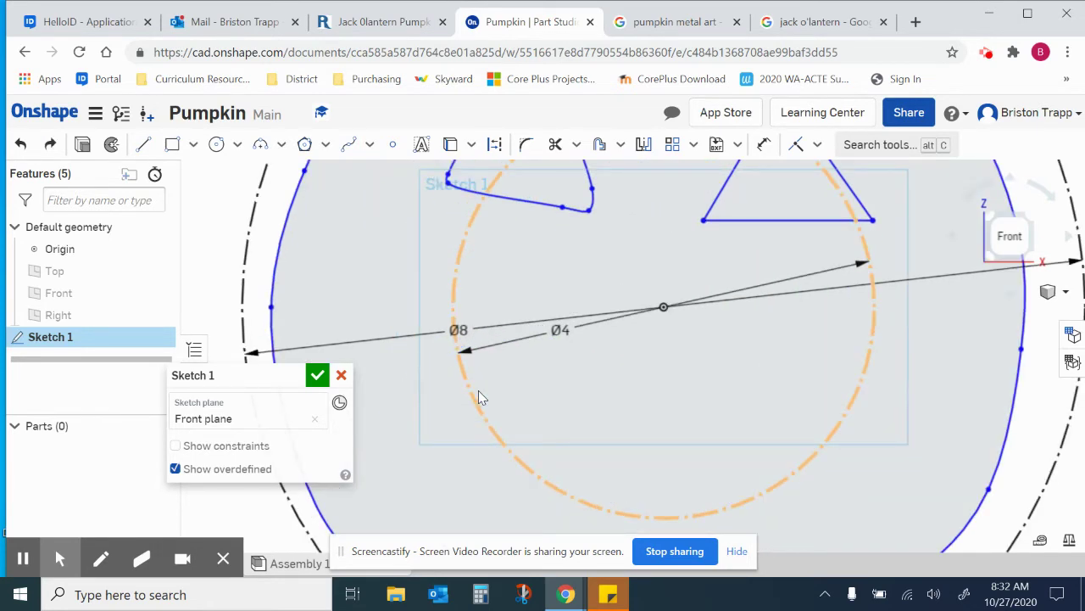
# Step: Draw the crescent mouth from two 3-point arcs, the lower one bowing down at R2.73
pyautogui.click(261, 147)
pyautogui.click(933, 307)
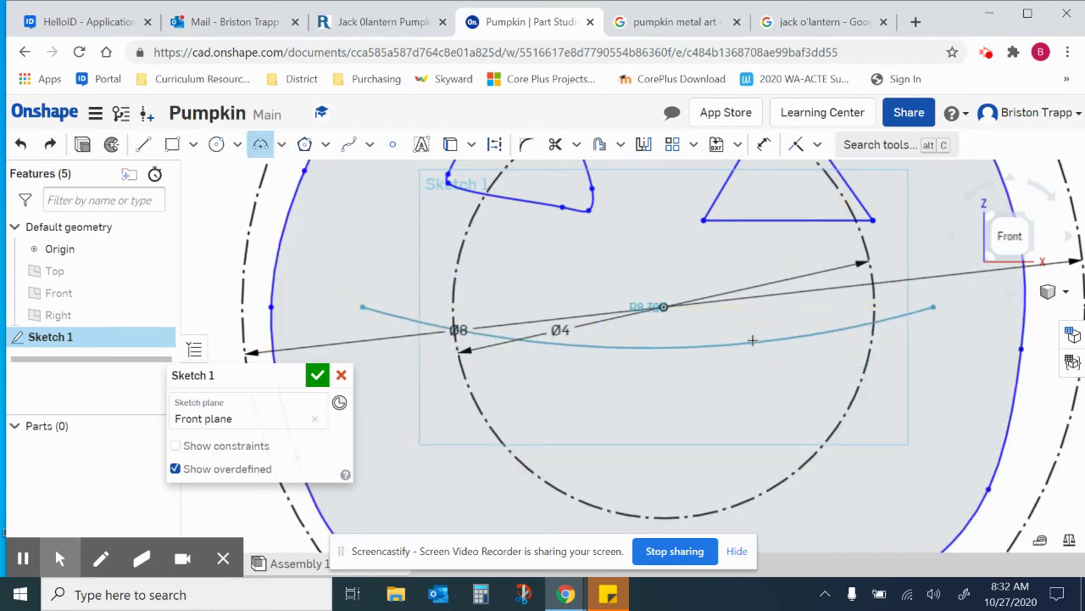
pyautogui.click(727, 363)
pyautogui.scroll(-5, 725, 363)
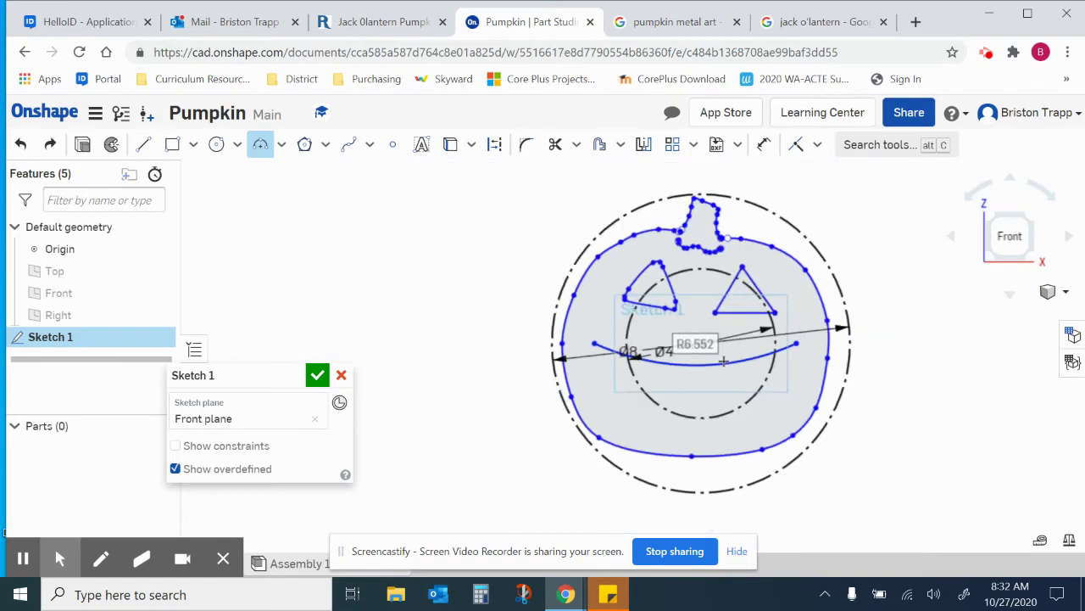
pyautogui.click(591, 343)
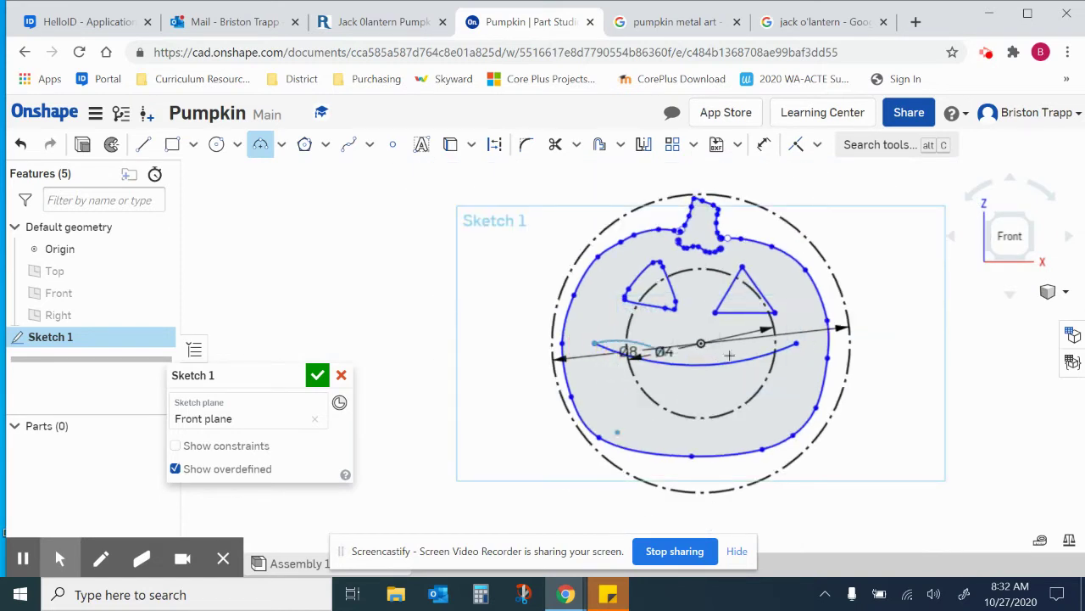
pyautogui.click(790, 360)
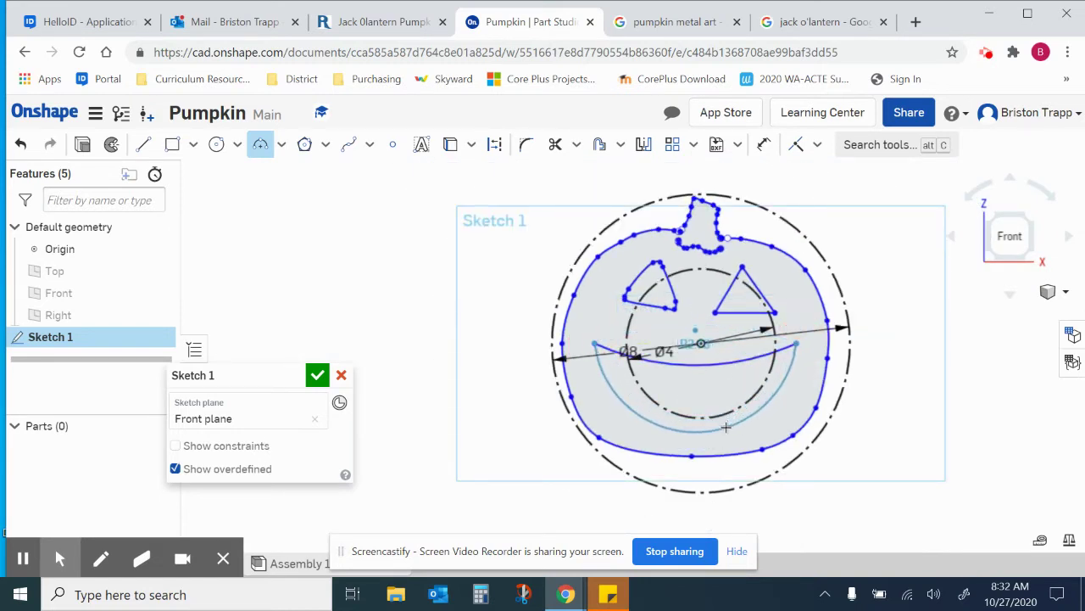
pyautogui.click(726, 428)
pyautogui.scroll(5, 698, 377)
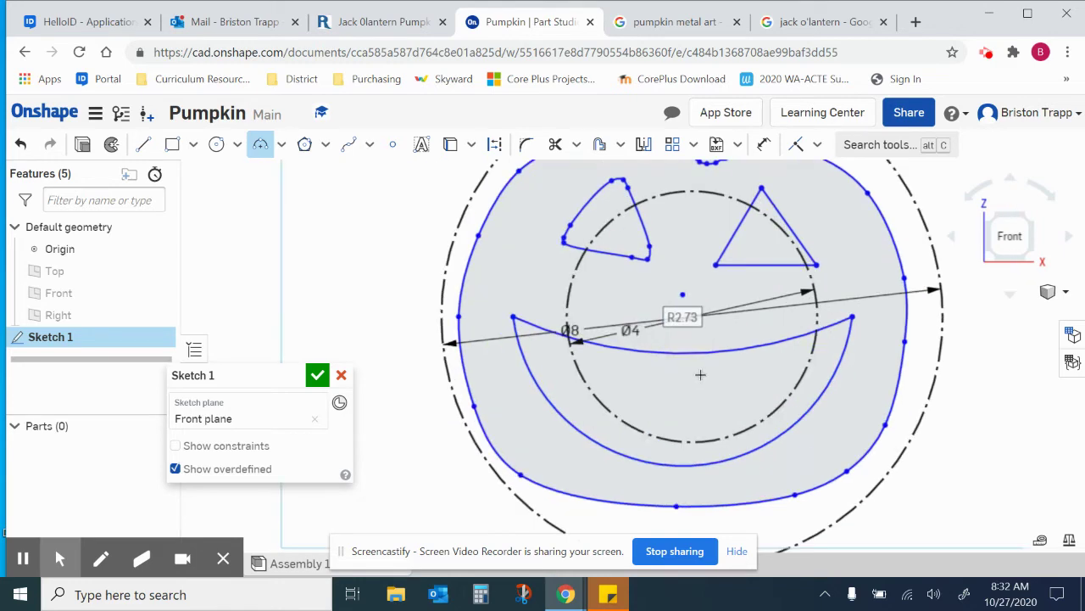
pyautogui.scroll(-2, 679, 383)
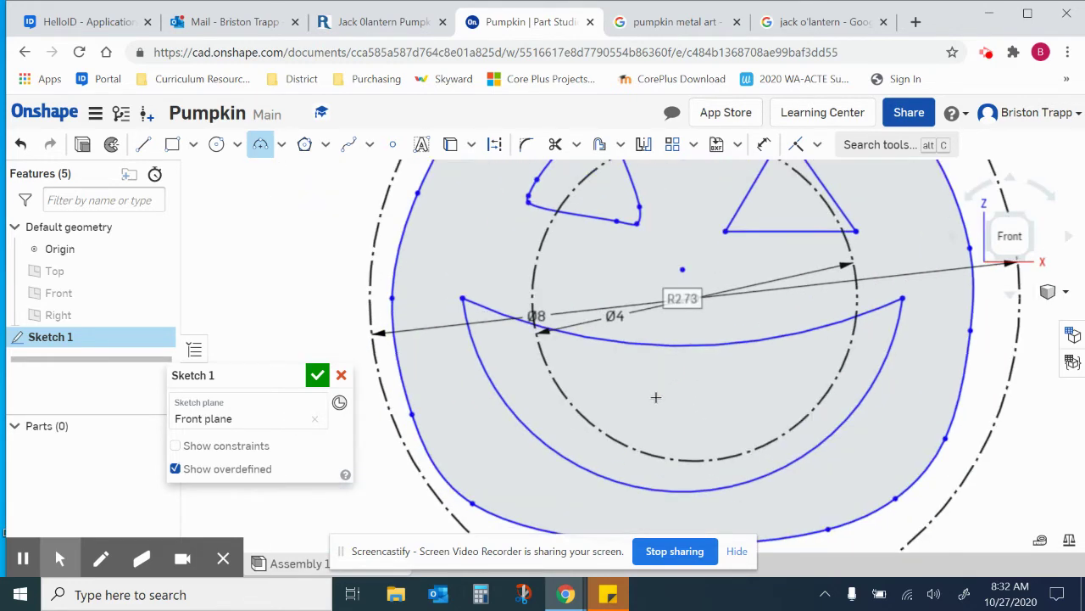
# Step: Draw a rounded U-shaped spline tooth hanging from the mouth's upper arc
pyautogui.scroll(2, 722, 435)
pyautogui.click(348, 144)
pyautogui.scroll(2, 437, 284)
pyautogui.click(440, 271)
pyautogui.click(450, 303)
pyautogui.click(450, 335)
pyautogui.click(452, 359)
pyautogui.click(471, 367)
pyautogui.click(500, 363)
pyautogui.click(511, 322)
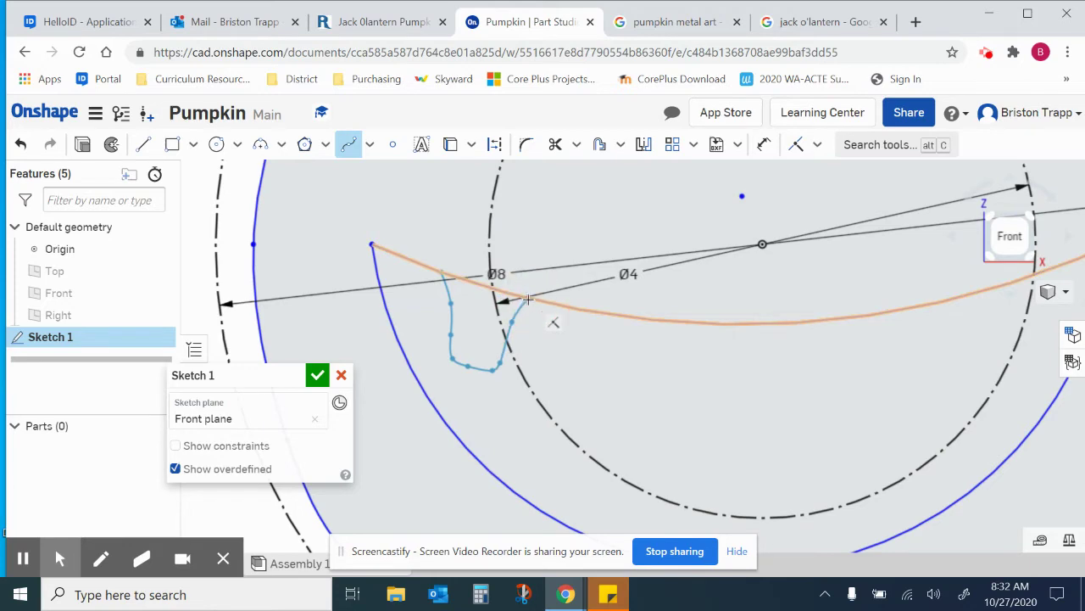
pyautogui.scroll(3, 530, 304)
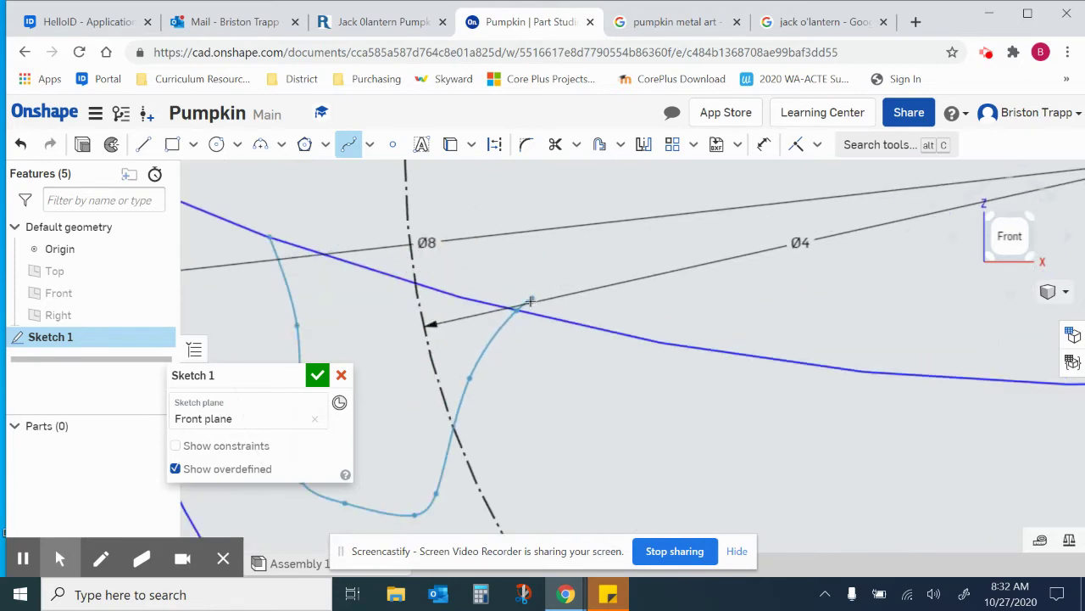
pyautogui.doubleClick(526, 310)
pyautogui.scroll(-3, 557, 310)
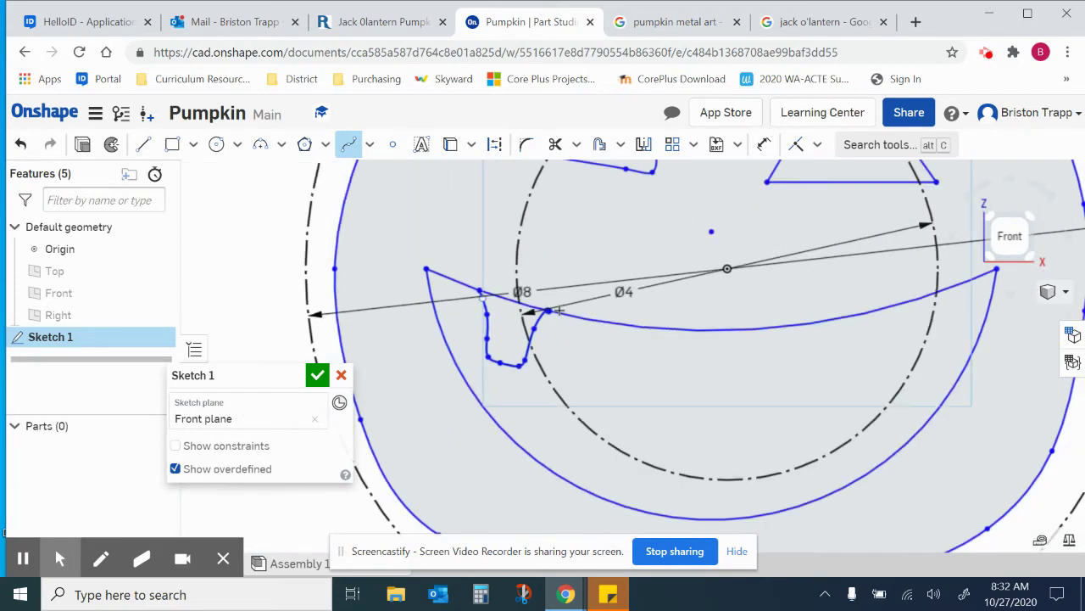
pyautogui.scroll(3, 582, 346)
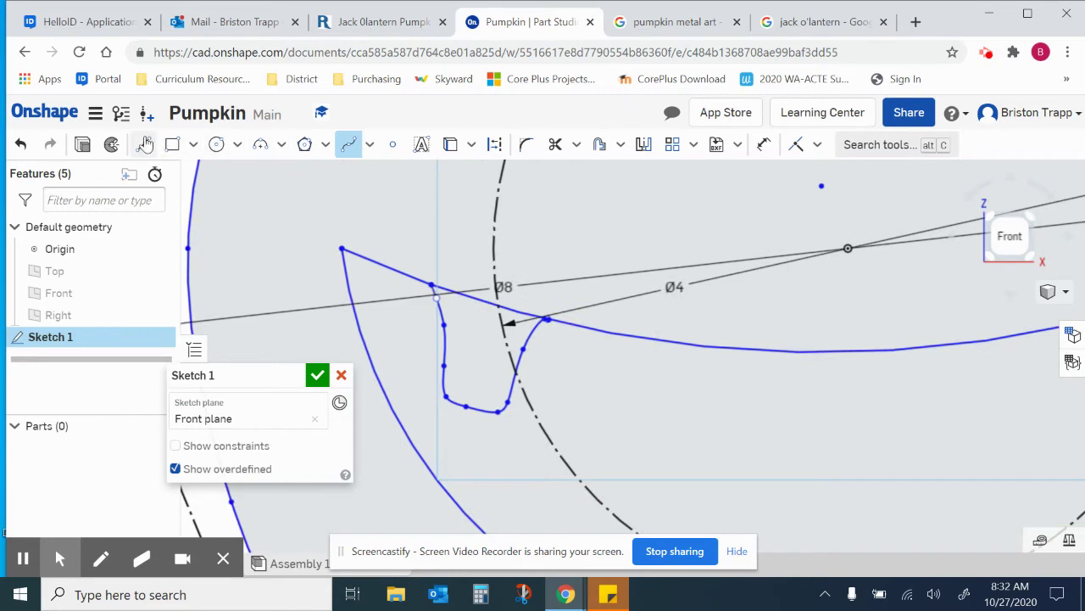
# Step: Draw a straight-line tooth down from the mouth curve and back up
pyautogui.click(143, 145)
pyautogui.click(628, 336)
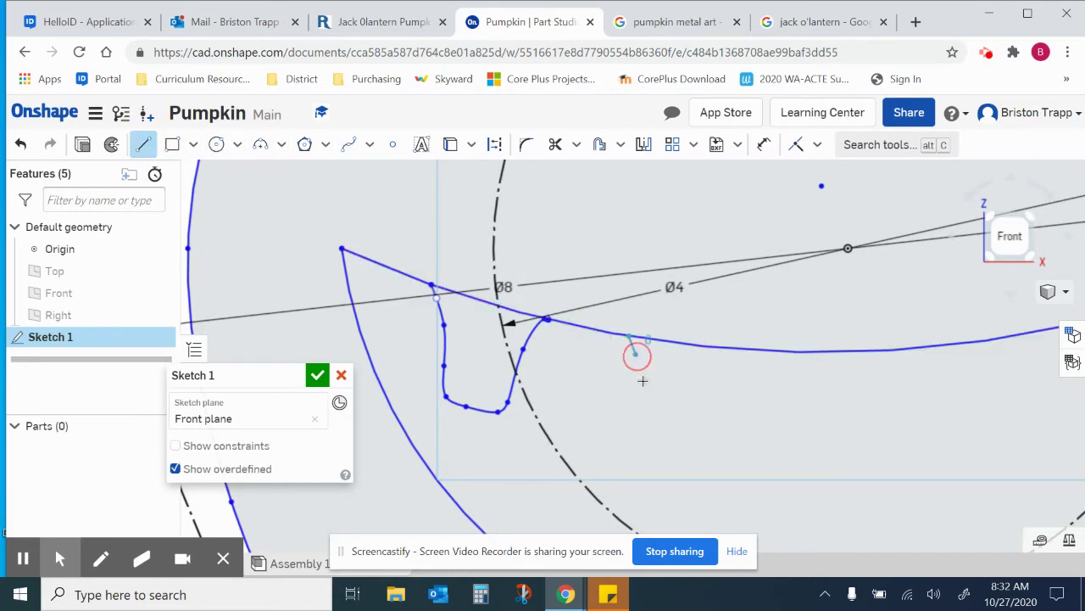
pyautogui.click(643, 464)
pyautogui.click(732, 480)
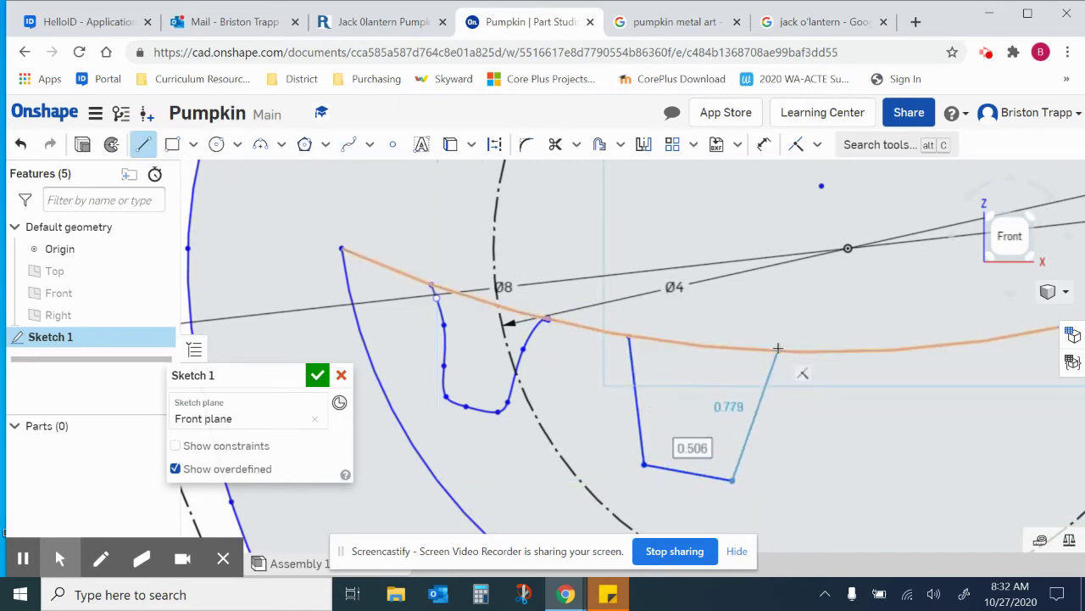
pyautogui.click(778, 350)
pyautogui.press('Escape')
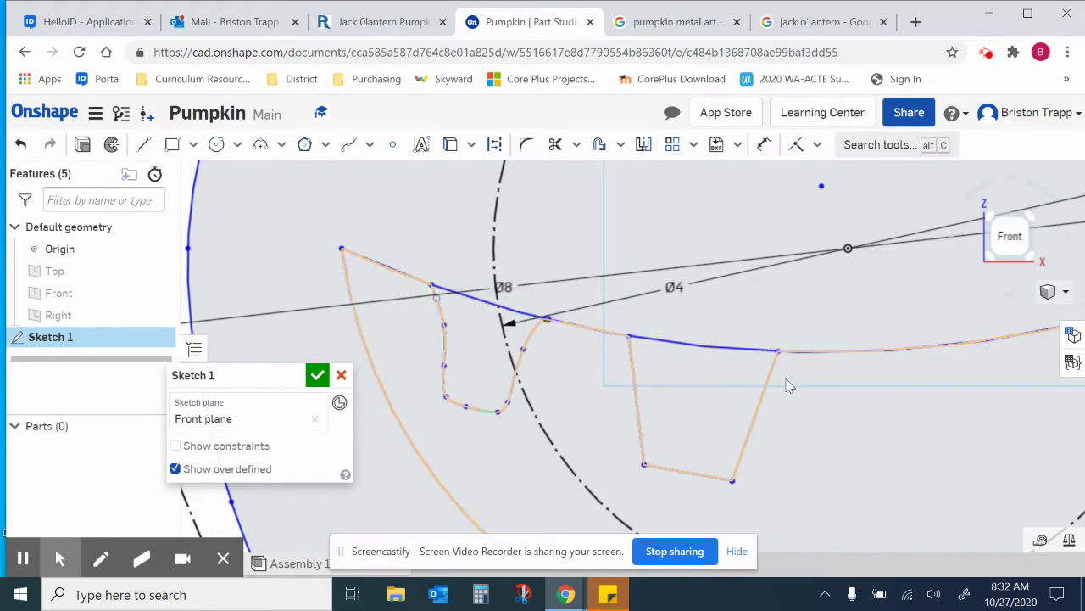
pyautogui.scroll(-5, 630, 383)
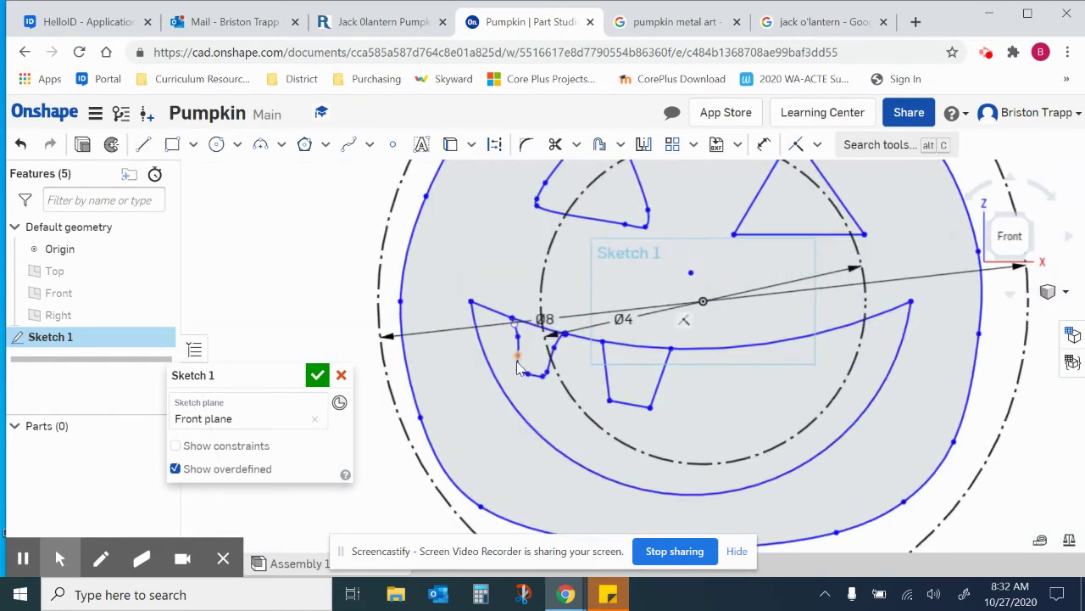
pyautogui.scroll(4, 517, 356)
# Step: Delete the rounded spline tooth and redraw it with straight lines
pyautogui.click(552, 392)
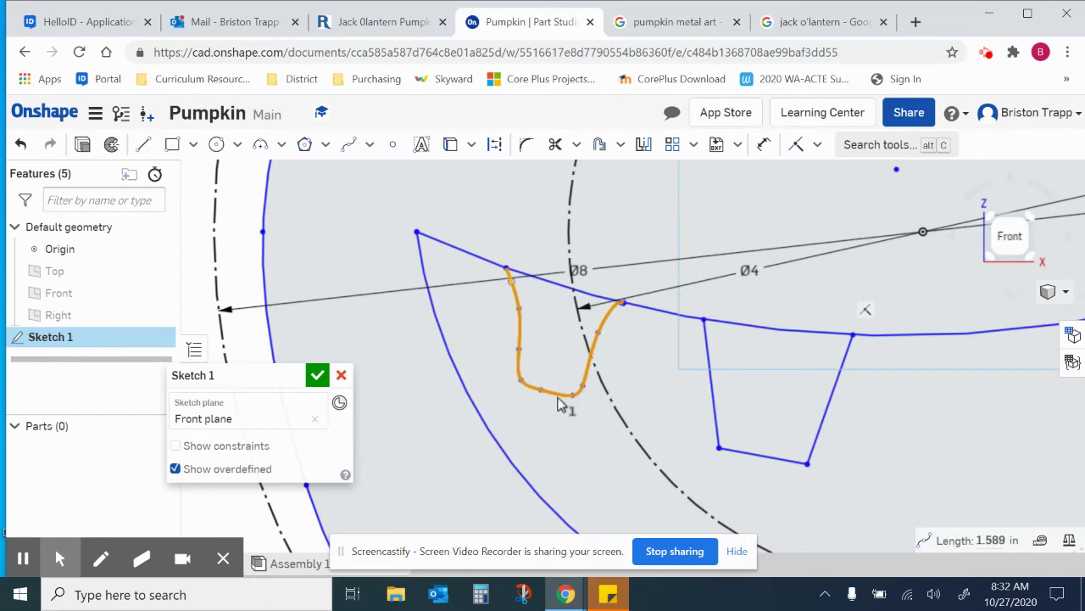
pyautogui.press('Delete')
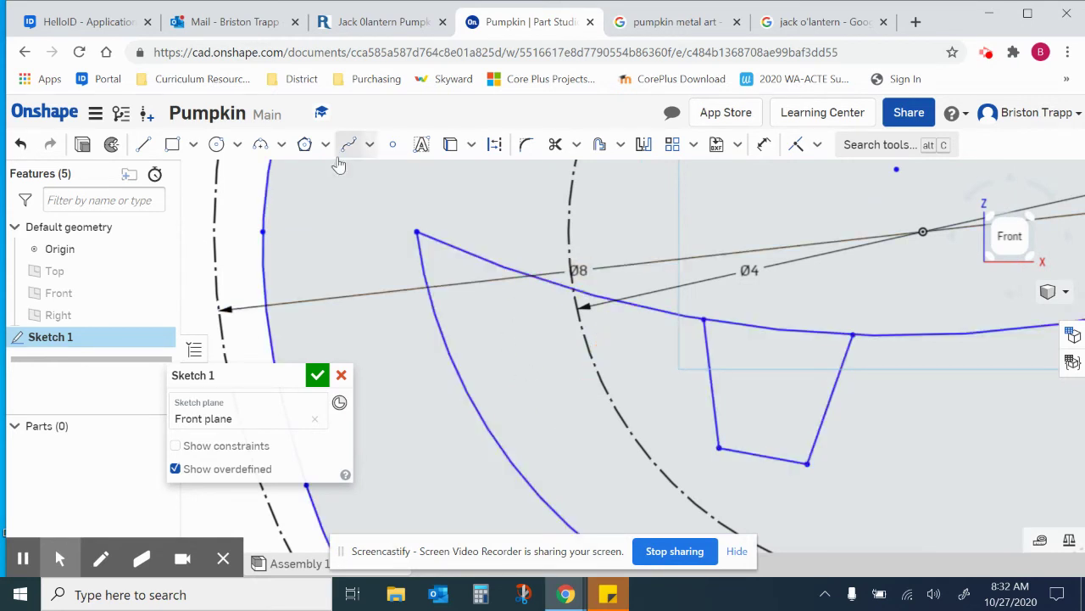
pyautogui.click(141, 146)
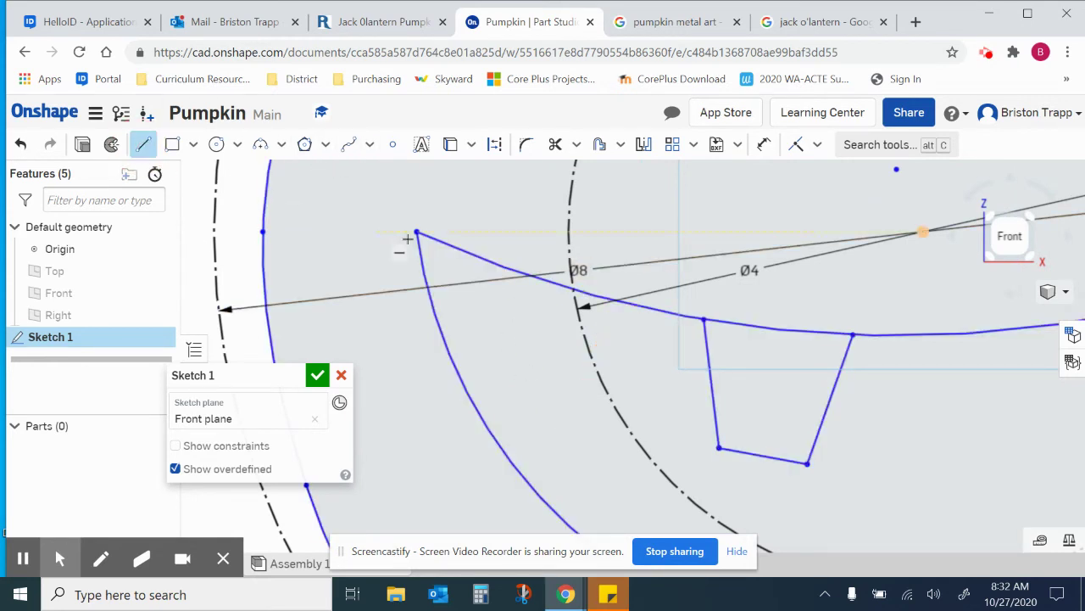
pyautogui.click(504, 269)
pyautogui.click(515, 388)
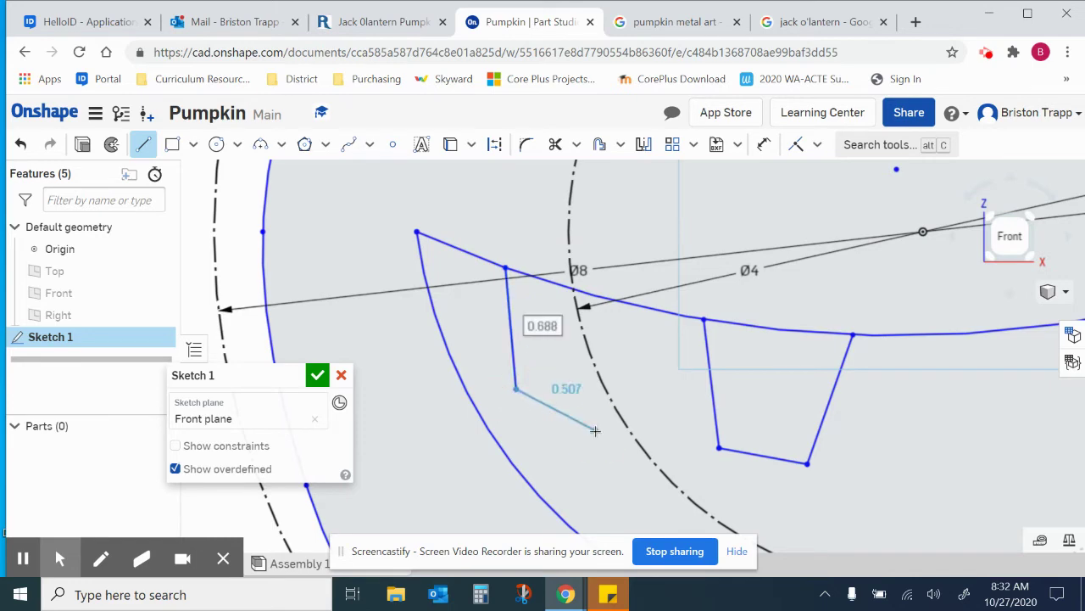
pyautogui.click(595, 431)
pyautogui.click(625, 303)
pyautogui.press('Escape')
pyautogui.scroll(-3, 631, 334)
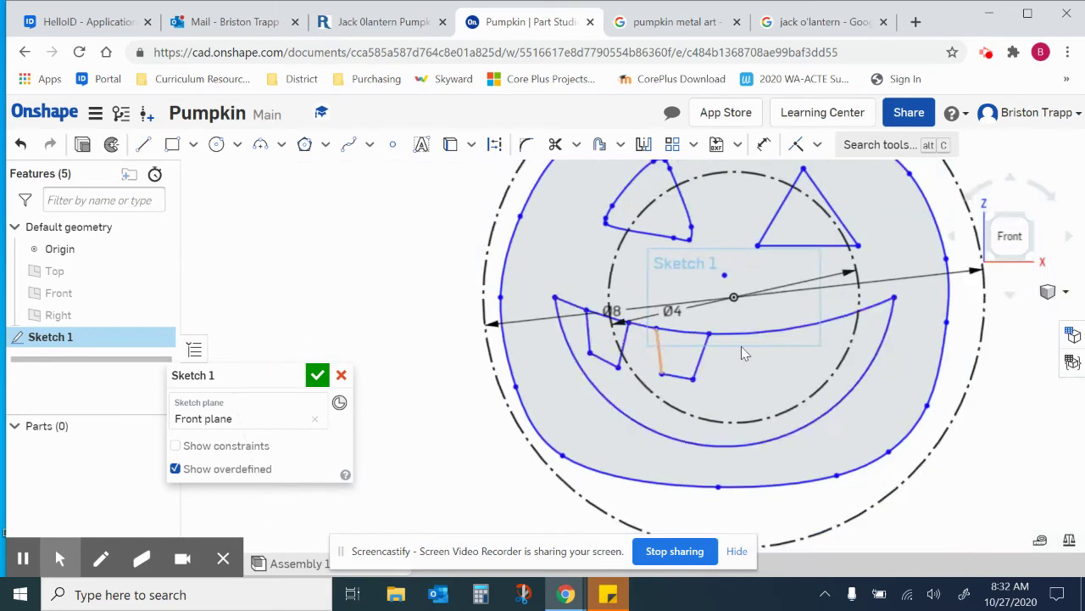
pyautogui.scroll(3, 751, 354)
# Step: Add two more straight-line teeth further right along the mouth curve
pyautogui.click(143, 144)
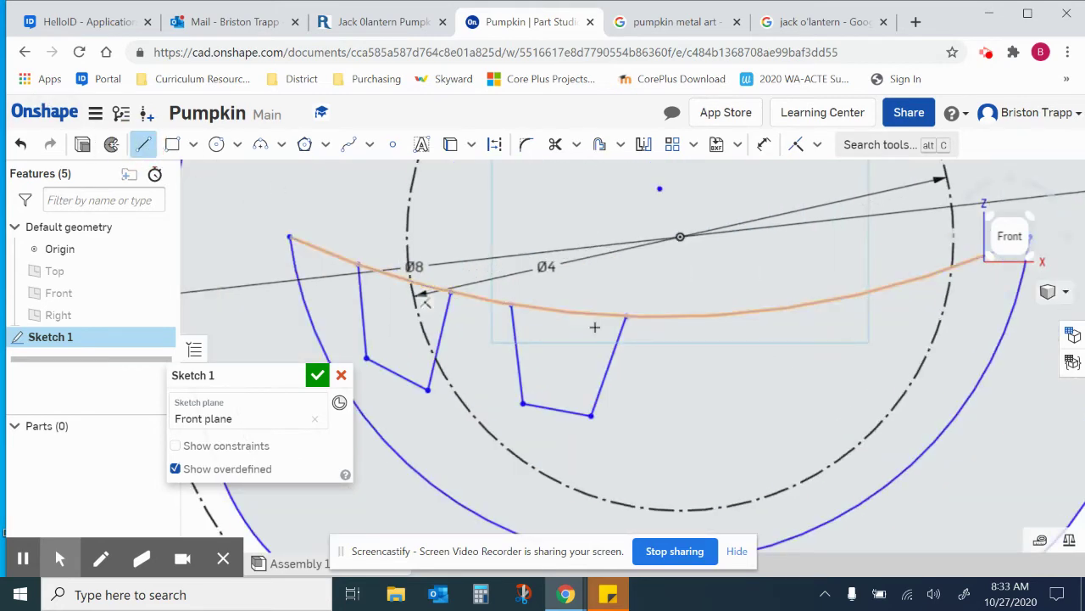
pyautogui.click(686, 318)
pyautogui.click(695, 421)
pyautogui.click(764, 416)
pyautogui.click(781, 307)
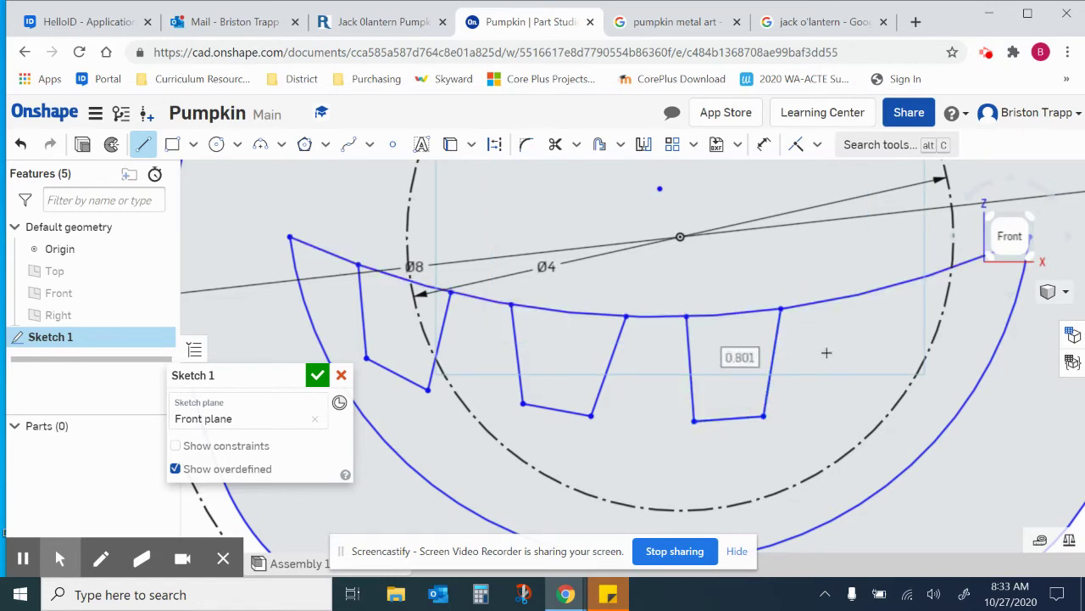
pyautogui.click(846, 297)
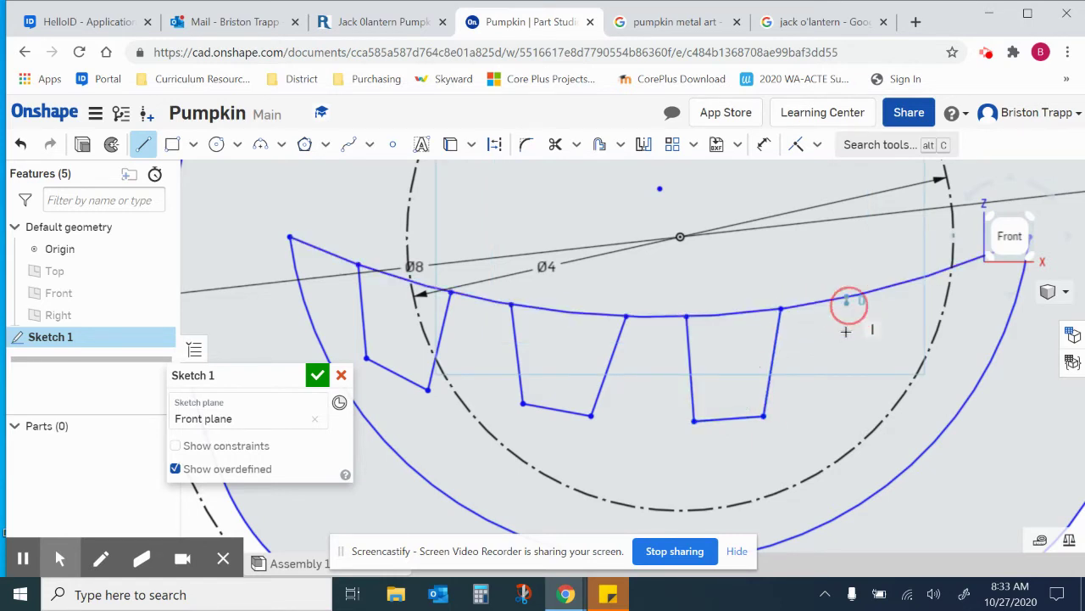
pyautogui.click(847, 396)
pyautogui.click(932, 387)
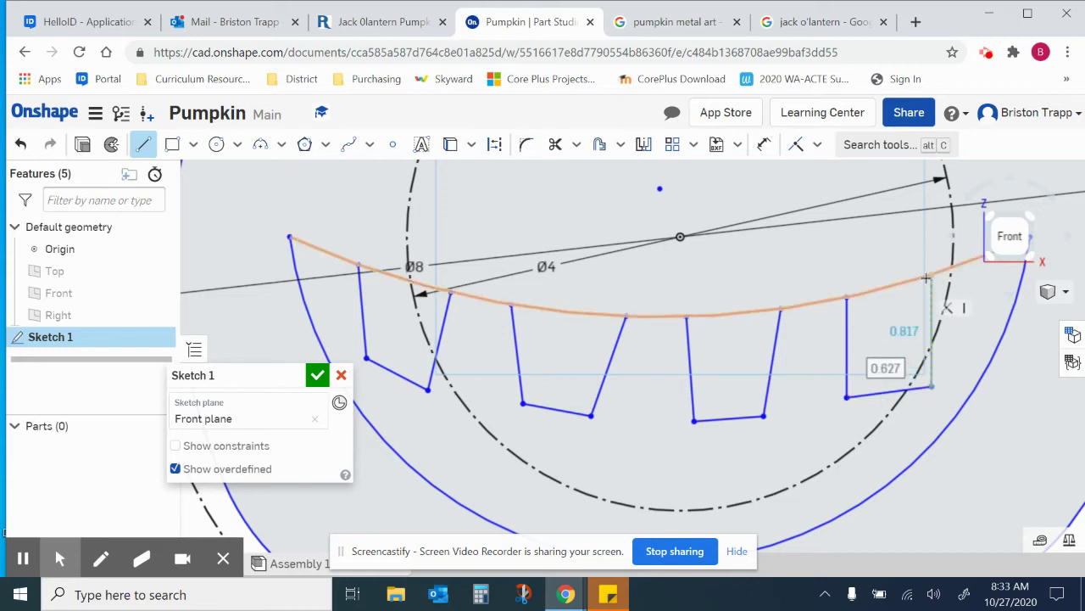
pyautogui.click(939, 271)
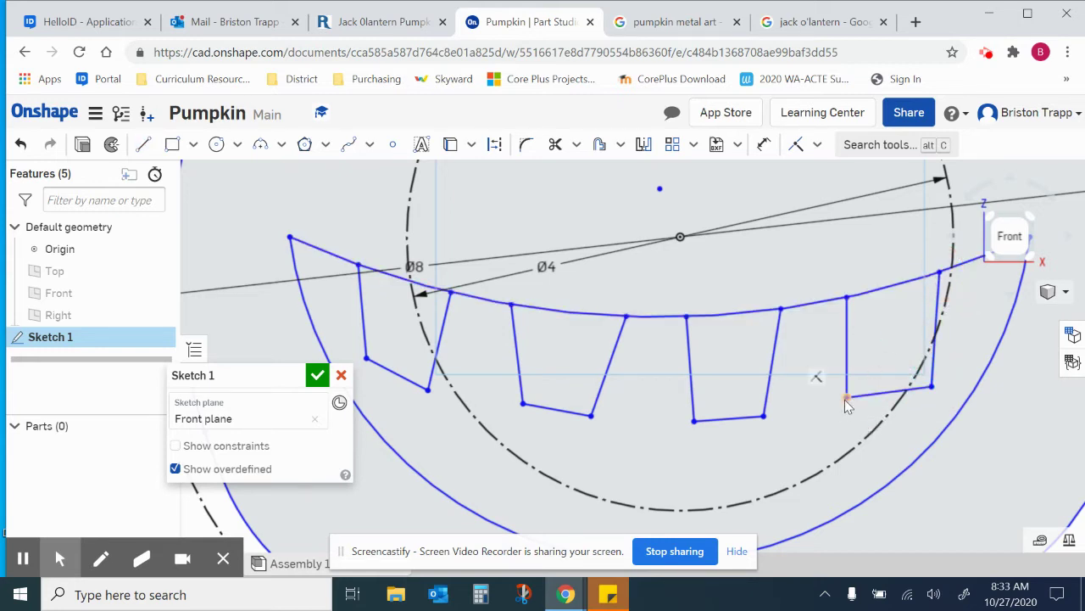
pyautogui.press('Escape')
# Step: Fix the rightmost teeth by replacing the vertical edges with slanted sides to the curve
pyautogui.moveTo(847, 396)
pyautogui.mouseDown()
pyautogui.moveTo(863, 393)
pyautogui.moveTo(849, 395)
pyautogui.mouseUp()
pyautogui.click(850, 299)
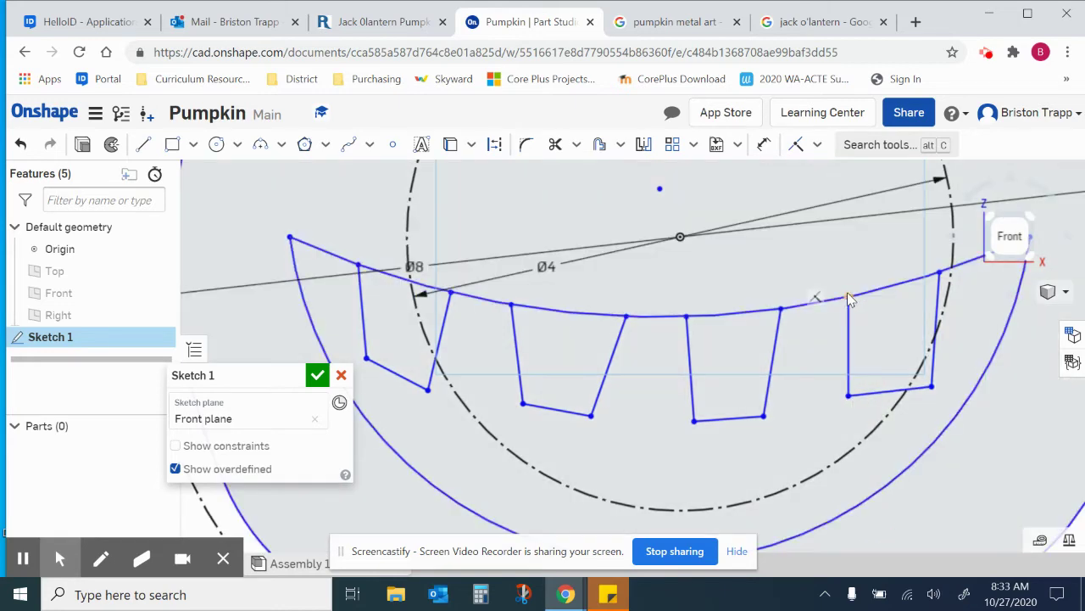
pyautogui.moveTo(848, 298); pyautogui.dragTo(835, 301)
pyautogui.click(832, 345)
pyautogui.press('Delete')
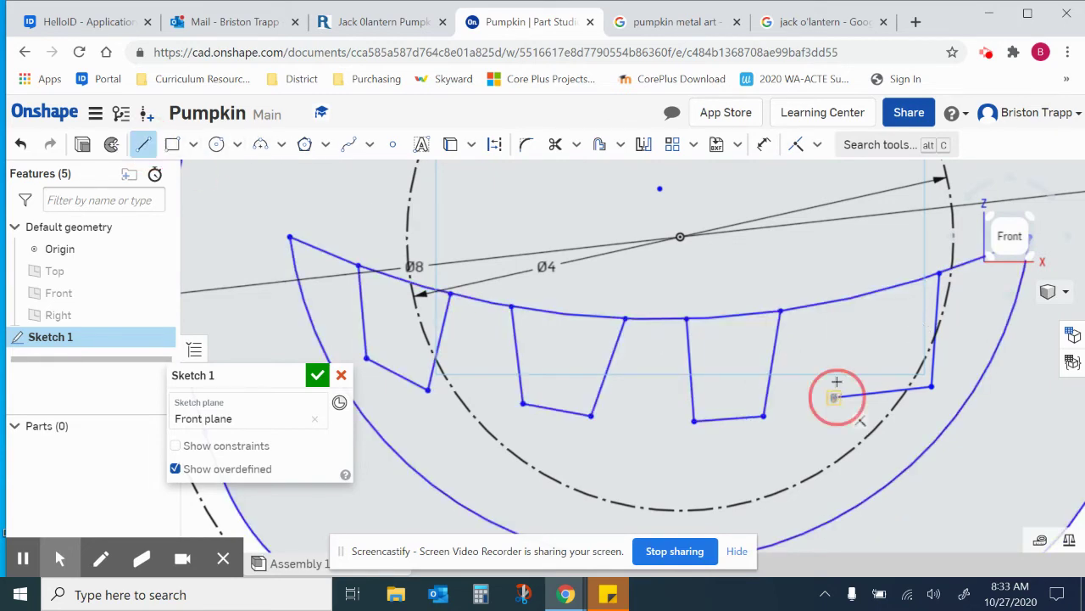
pyautogui.moveTo(834, 397); pyautogui.dragTo(816, 304)
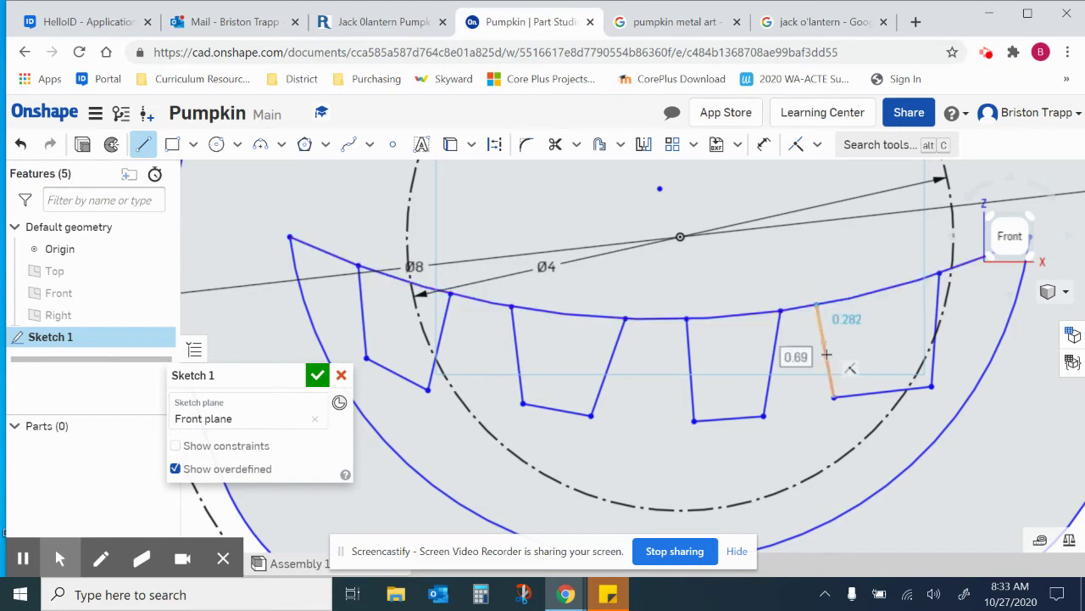
pyautogui.scroll(-5, 826, 359)
pyautogui.scroll(4, 893, 315)
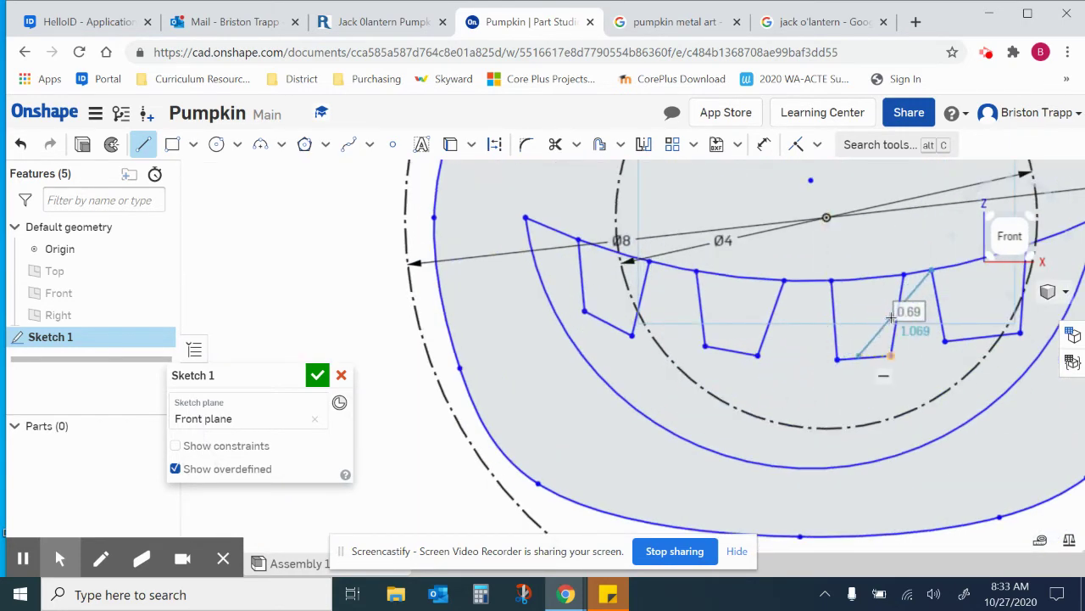
pyautogui.moveTo(944, 341); pyautogui.dragTo(934, 271)
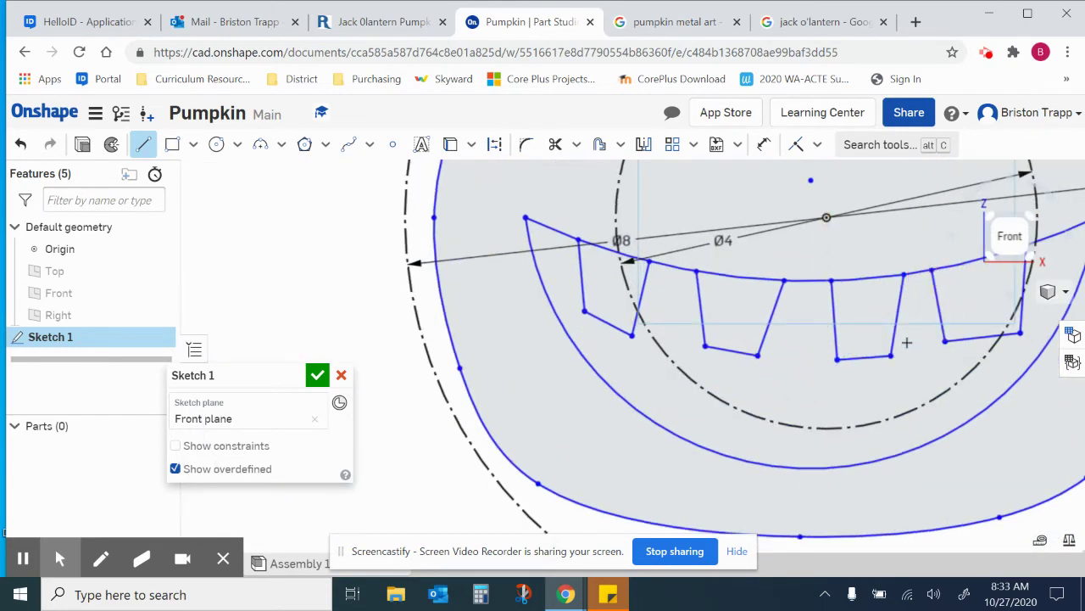
# Step: Draw the first lower tooth rising from the mouth's bottom curve
pyautogui.click(177, 169)
pyautogui.click(144, 146)
pyautogui.click(629, 402)
pyautogui.click(648, 355)
pyautogui.click(701, 368)
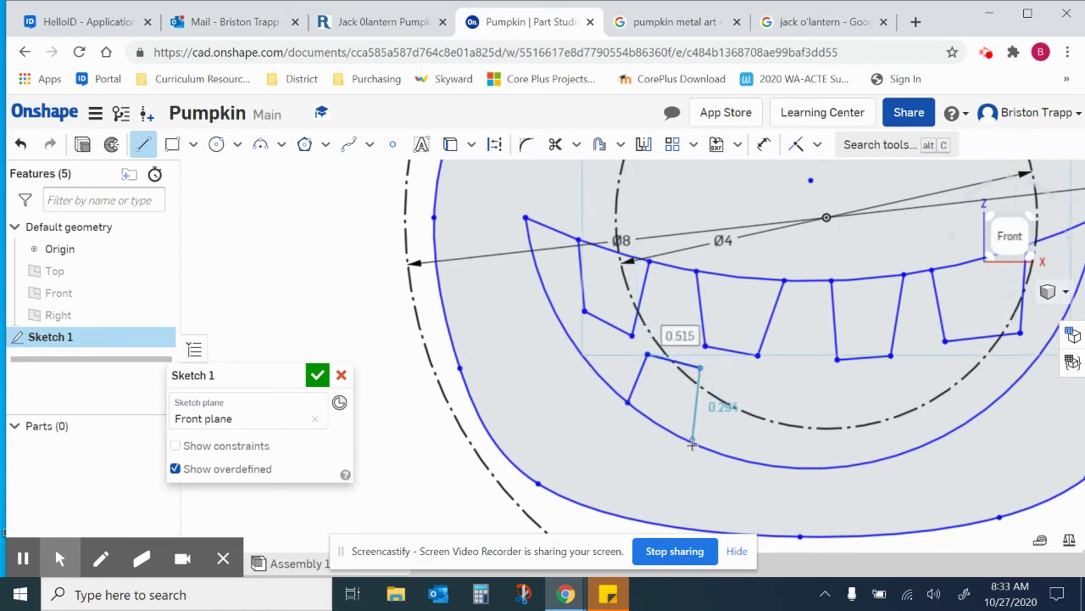
pyautogui.scroll(3, 692, 441)
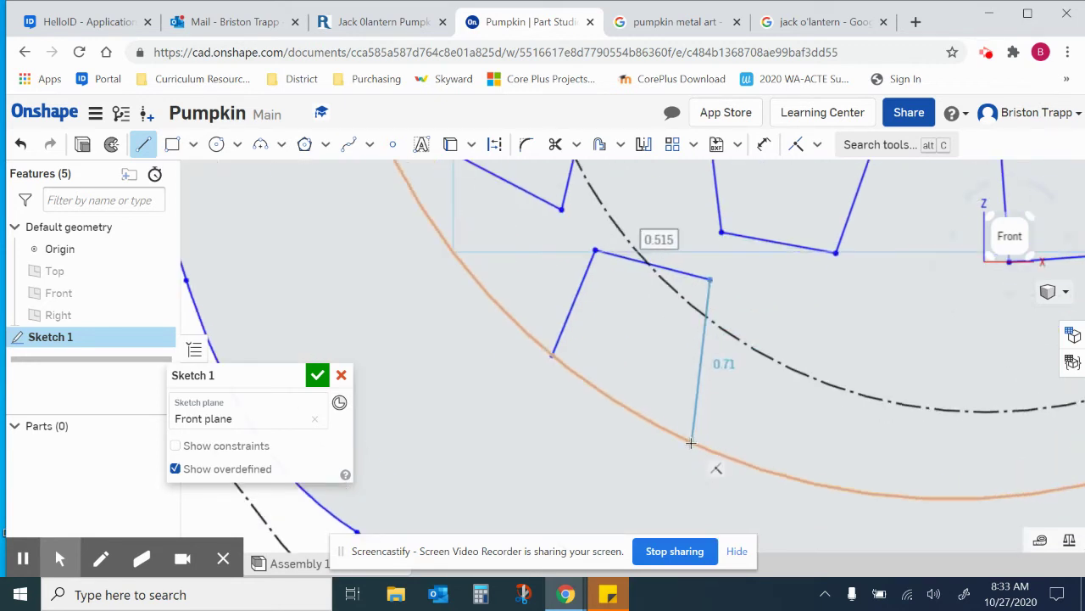
pyautogui.click(692, 442)
pyautogui.scroll(-3, 712, 442)
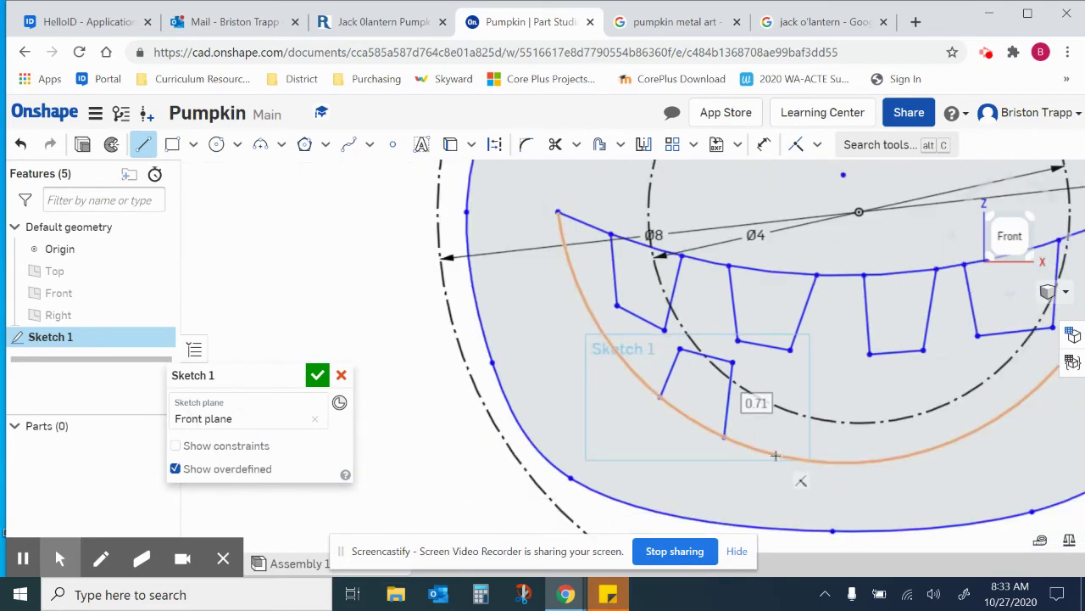
# Step: Add a second lower tooth to its right, closing back onto the bottom curve
pyautogui.click(775, 455)
pyautogui.click(797, 377)
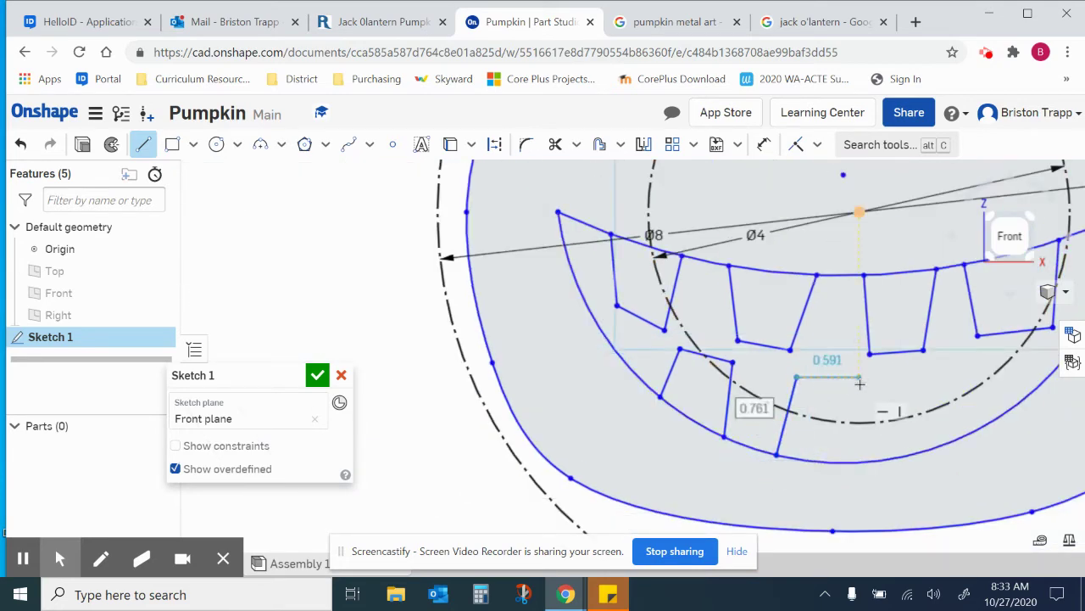
pyautogui.click(858, 382)
pyautogui.scroll(2, 871, 434)
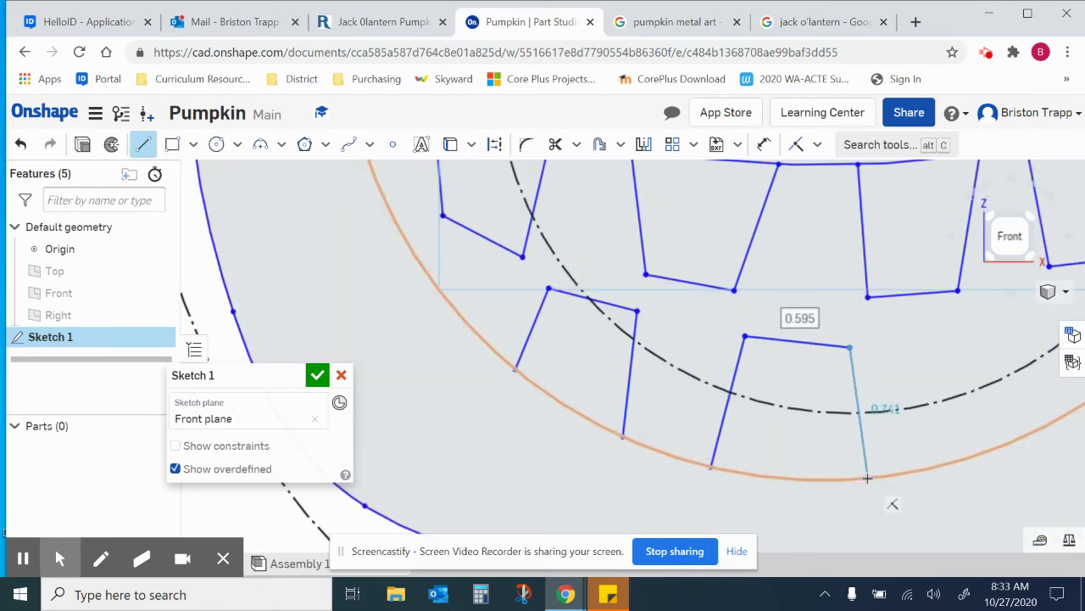
pyautogui.click(867, 478)
pyautogui.scroll(-5, 873, 471)
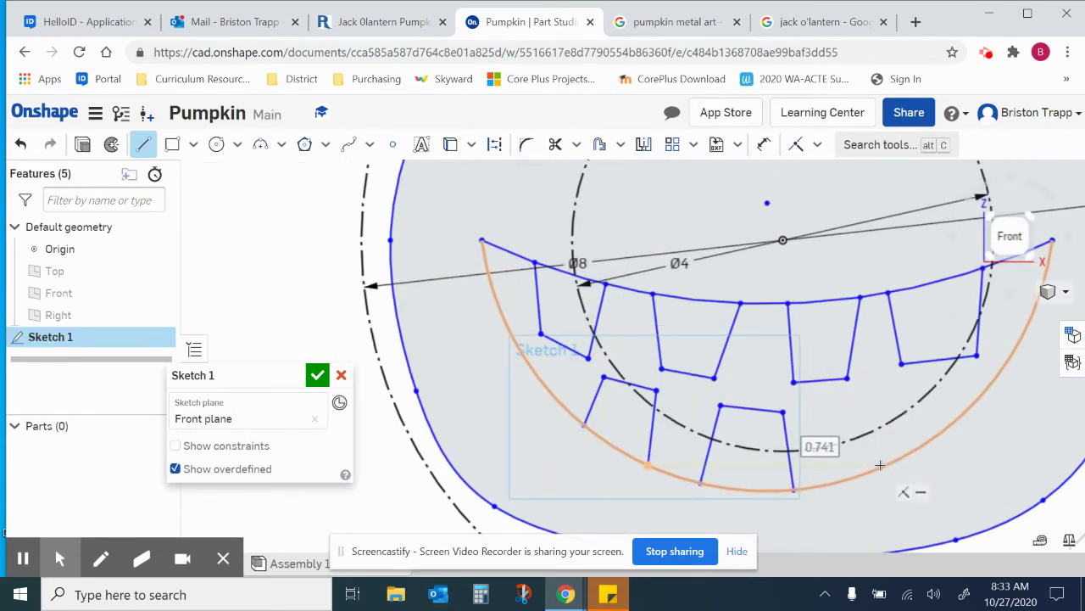
# Step: Start a third lower tooth on the right side with its left side and top edge
pyautogui.click(862, 473)
pyautogui.click(855, 412)
pyautogui.click(910, 392)
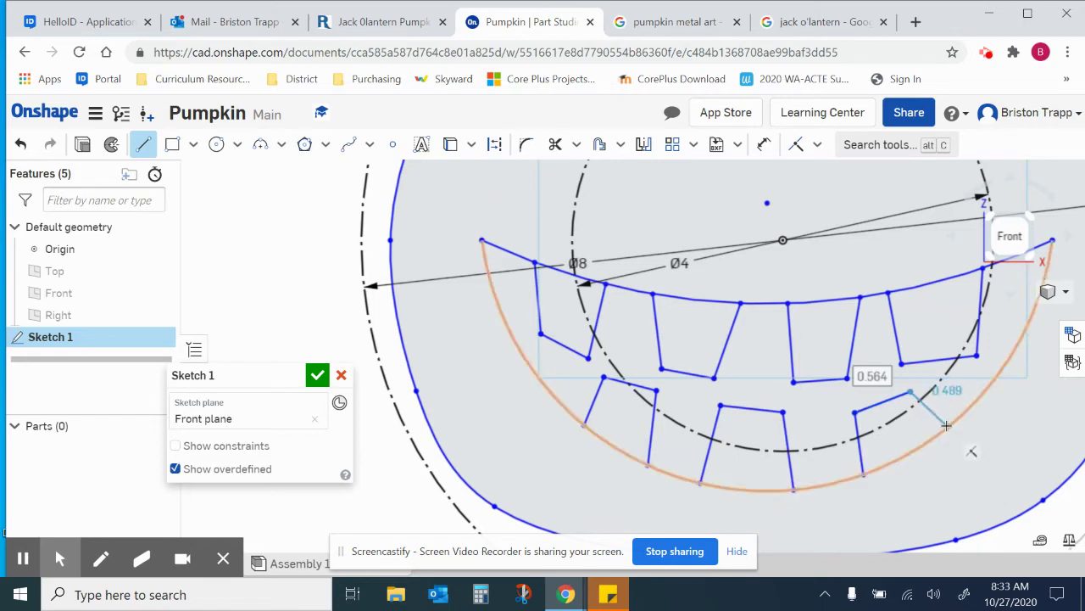
pyautogui.scroll(-5, 918, 423)
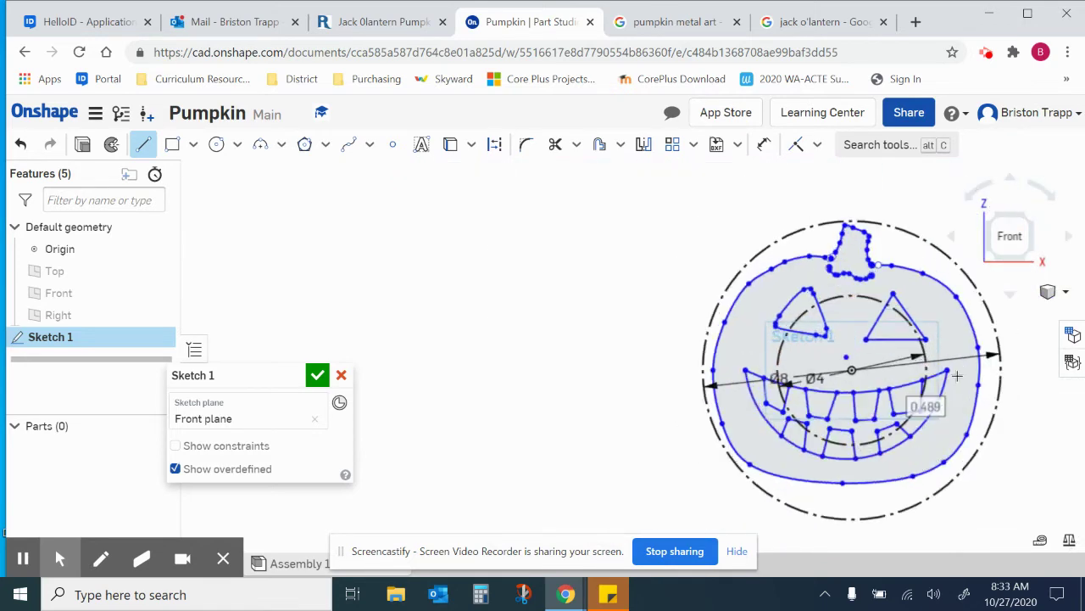
pyautogui.scroll(2, 719, 380)
pyautogui.scroll(3, 931, 383)
pyautogui.scroll(-3, 887, 339)
pyautogui.scroll(2, 925, 402)
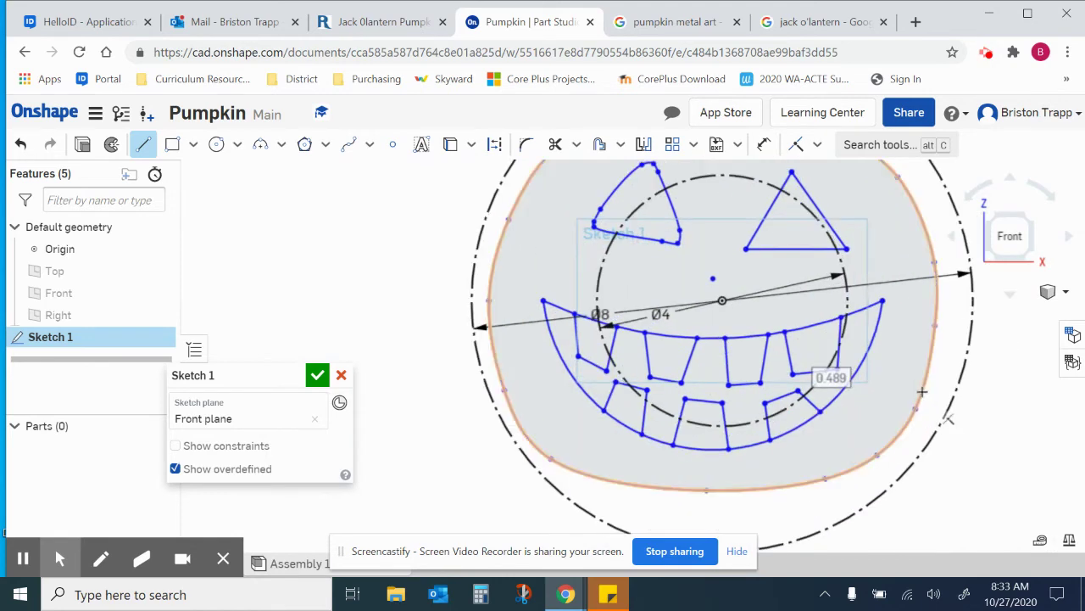
# Step: Trim the mouth curve pieces crossing the left and middle teeth
pyautogui.scroll(-1, 941, 413)
pyautogui.scroll(2, 848, 370)
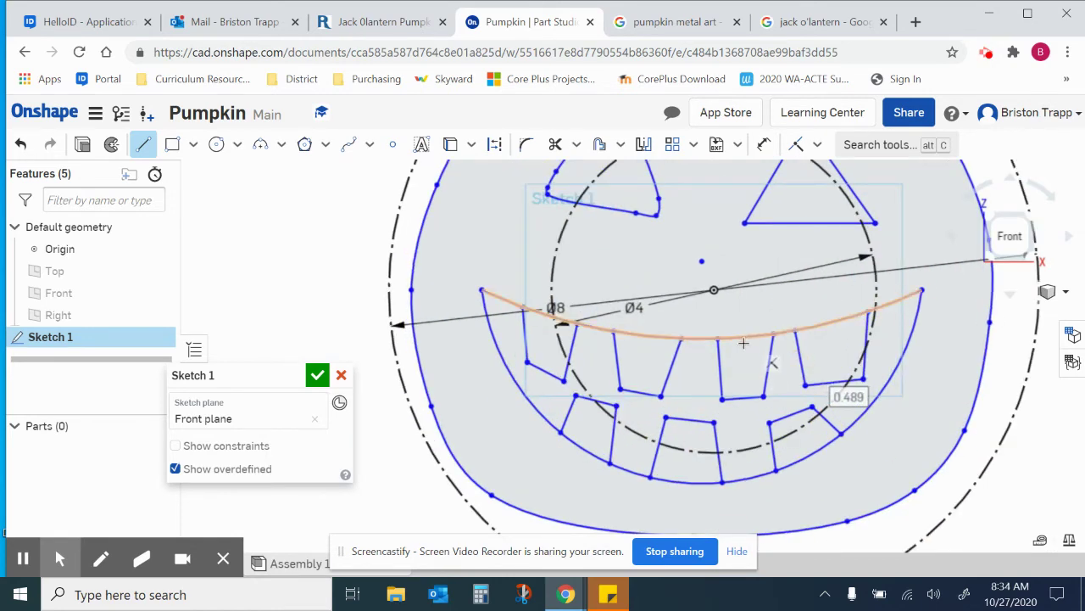
pyautogui.click(554, 146)
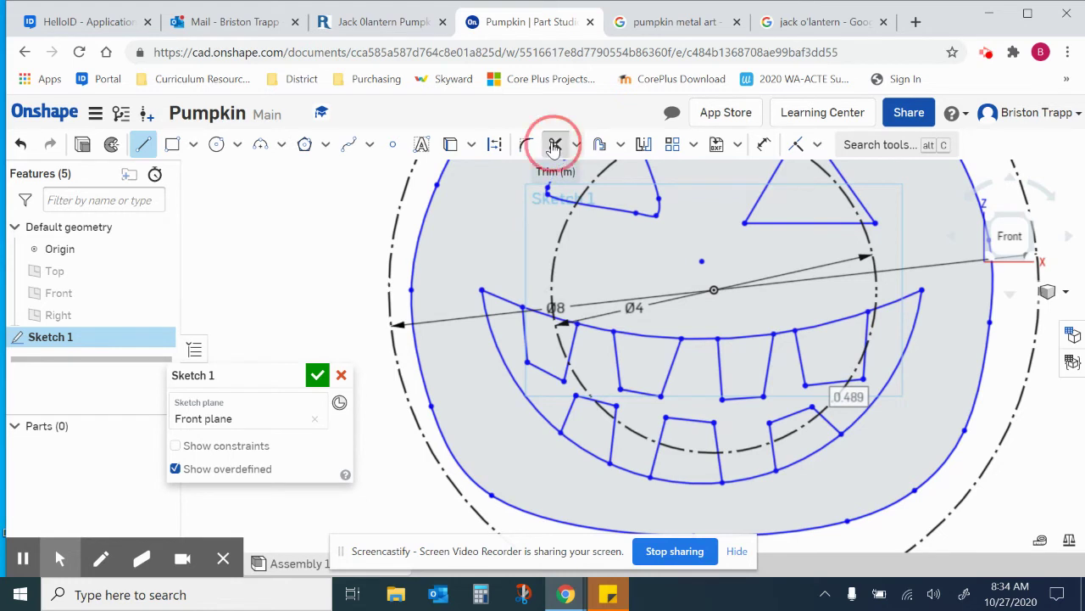
pyautogui.scroll(3, 542, 316)
pyautogui.click(539, 308)
pyautogui.click(586, 320)
pyautogui.click(775, 359)
# Step: Trim the leftover tooth-top and lower-right segments, then zoom out to check the grin
pyautogui.scroll(-4, 863, 367)
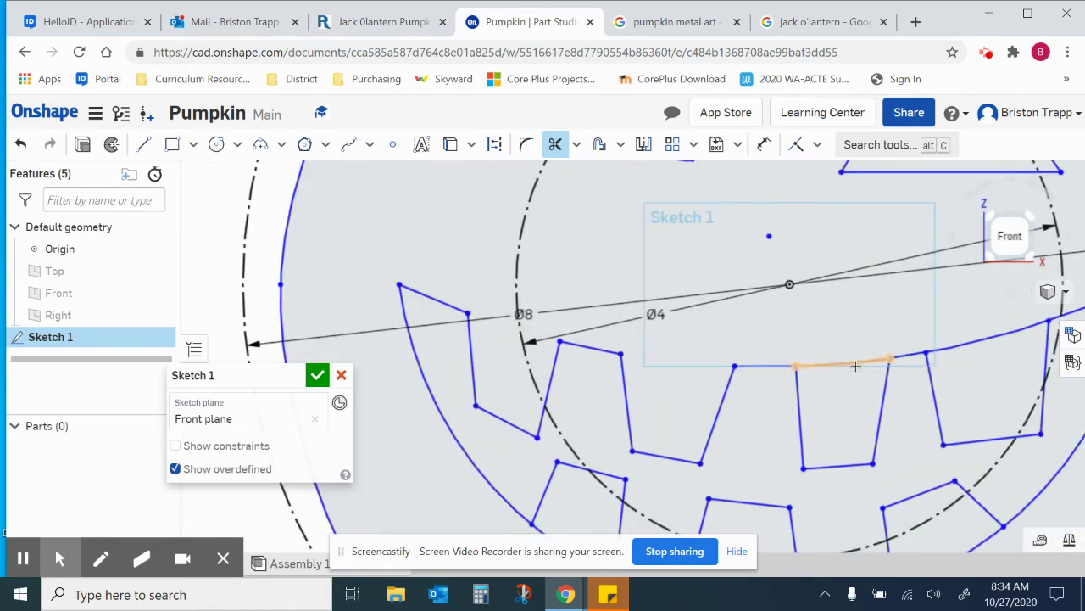
pyautogui.click(854, 366)
pyautogui.click(958, 347)
pyautogui.scroll(-4, 959, 347)
pyautogui.click(948, 442)
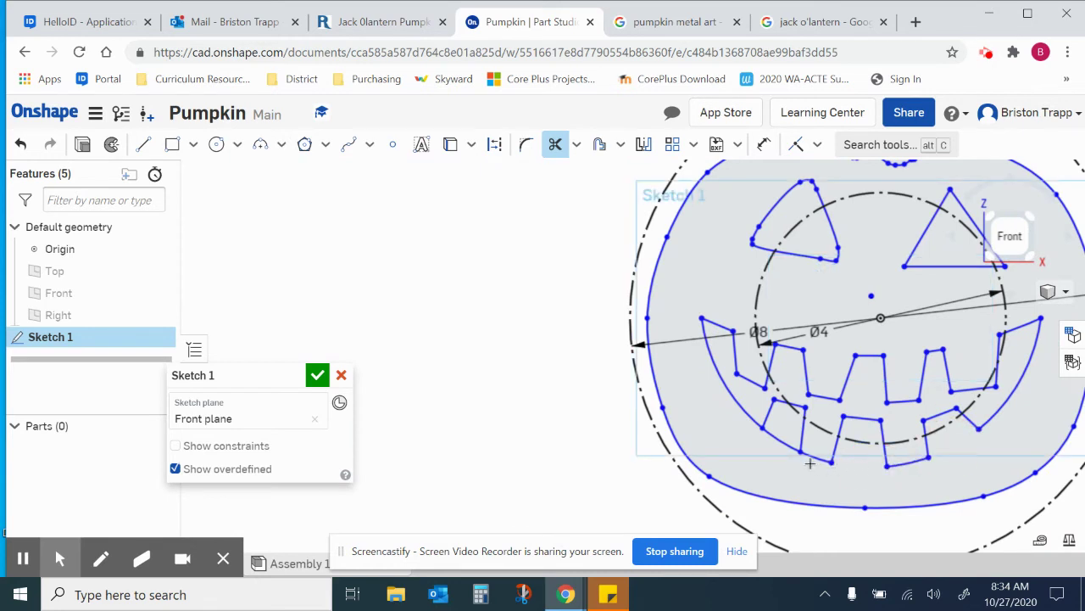
pyautogui.scroll(-2, 767, 433)
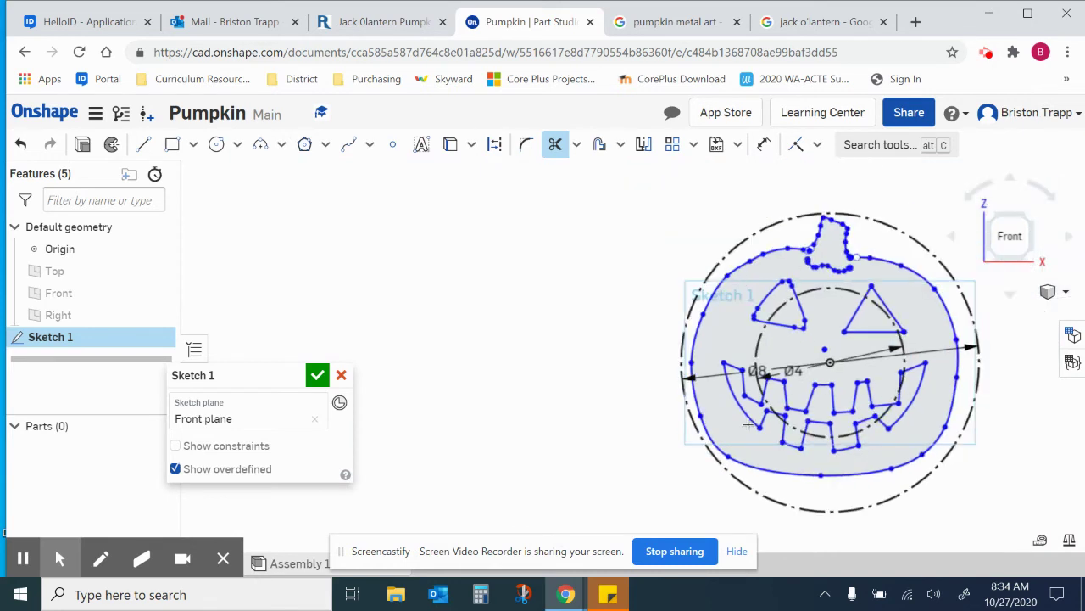
pyautogui.scroll(2, 889, 367)
pyautogui.scroll(-2, 889, 366)
pyautogui.scroll(2, 848, 314)
pyautogui.scroll(-3, 810, 255)
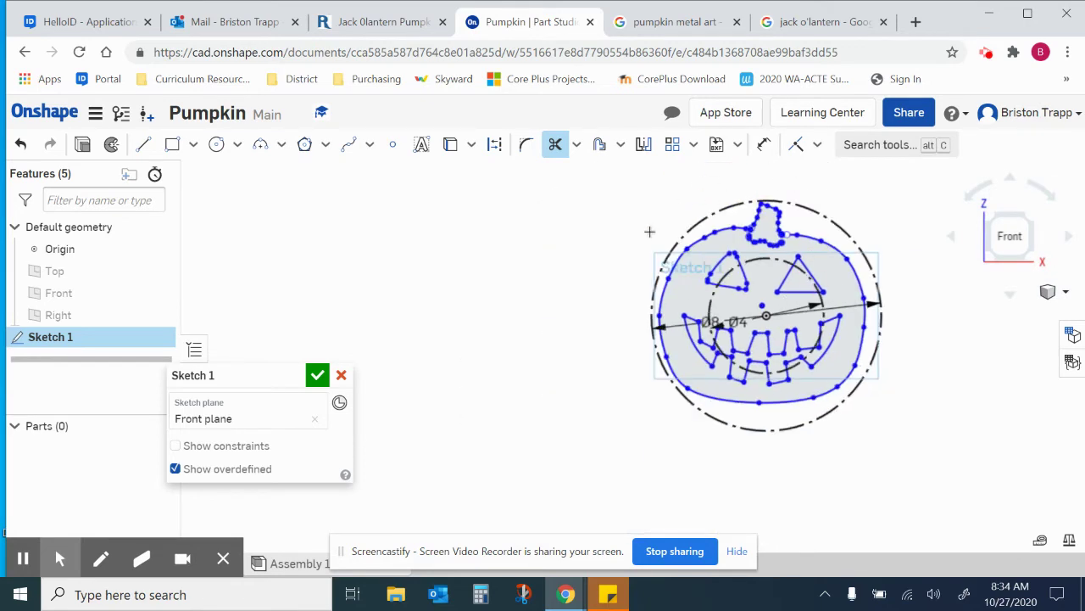
# Step: Draw two spline groove curves inside the pumpkin stem
pyautogui.scroll(3, 656, 235)
pyautogui.scroll(-3, 780, 246)
pyautogui.scroll(3, 802, 223)
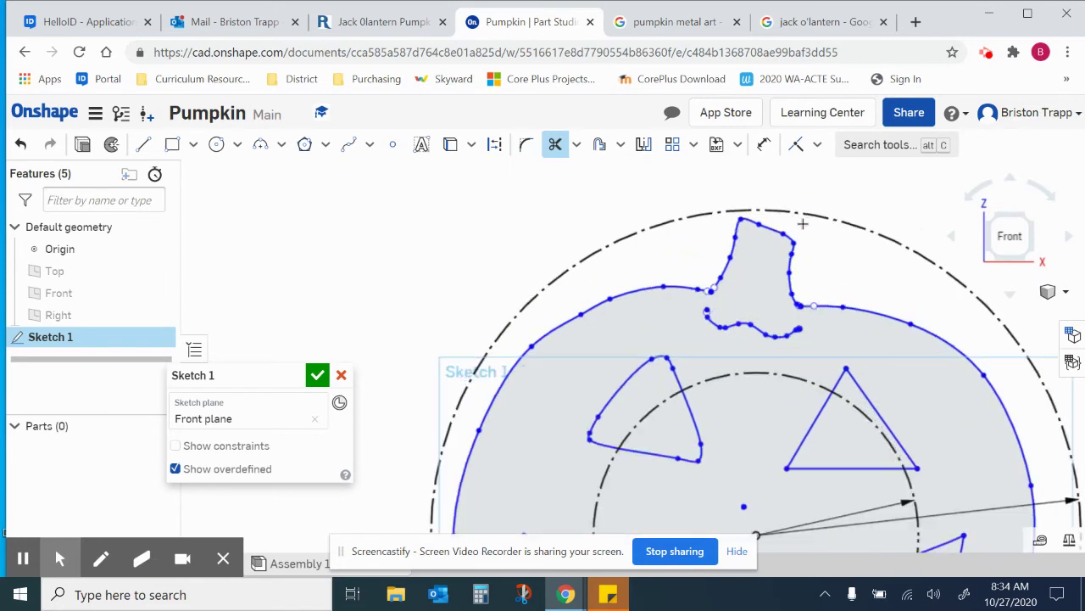
pyautogui.scroll(2, 802, 224)
pyautogui.click(348, 144)
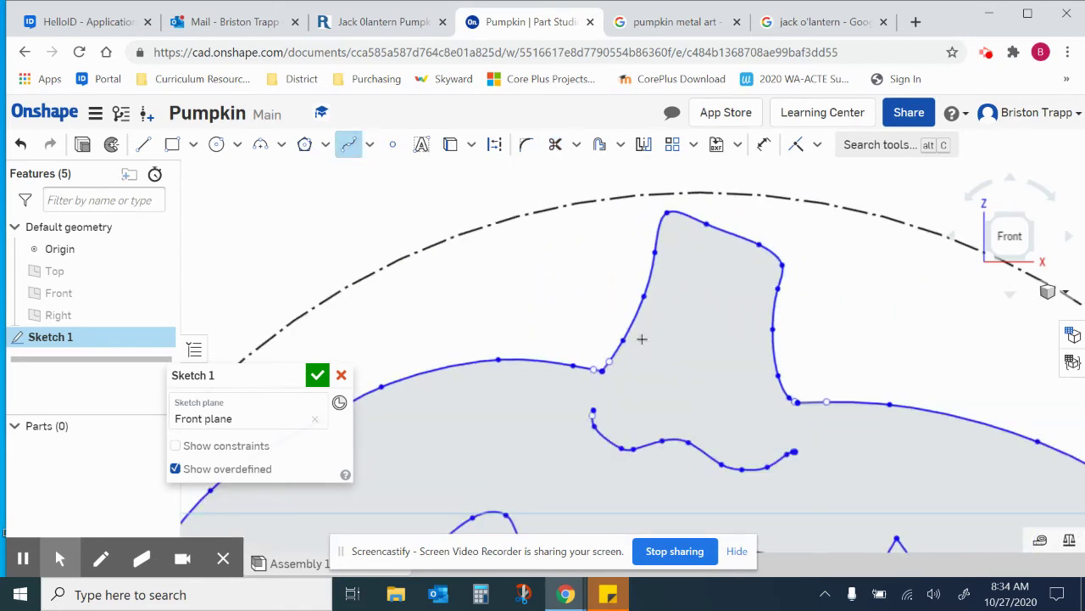
pyautogui.click(636, 398)
pyautogui.click(686, 352)
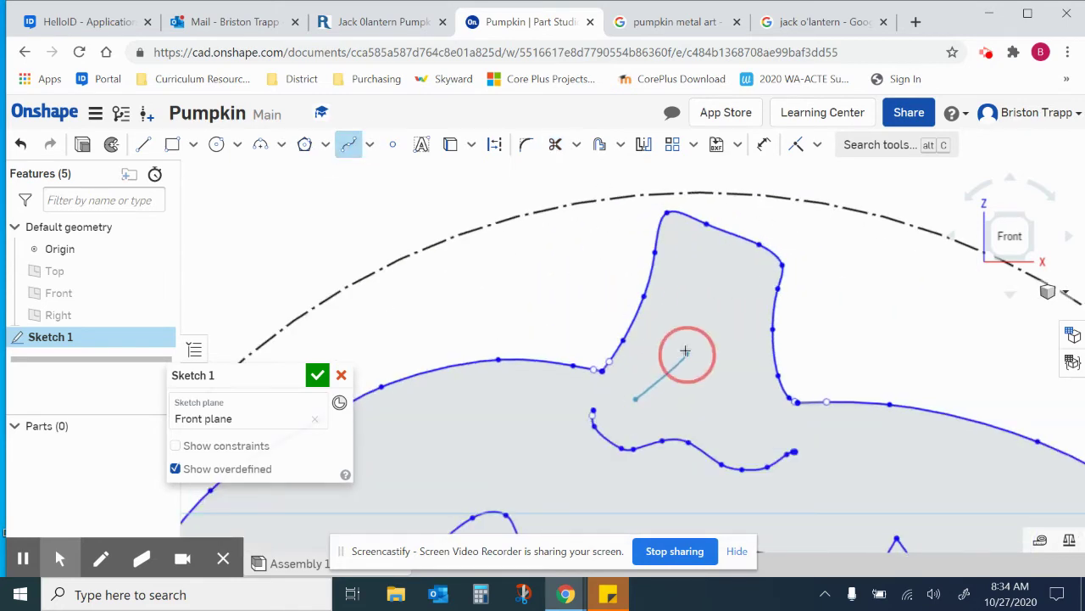
pyautogui.click(702, 268)
pyautogui.doubleClick(701, 256)
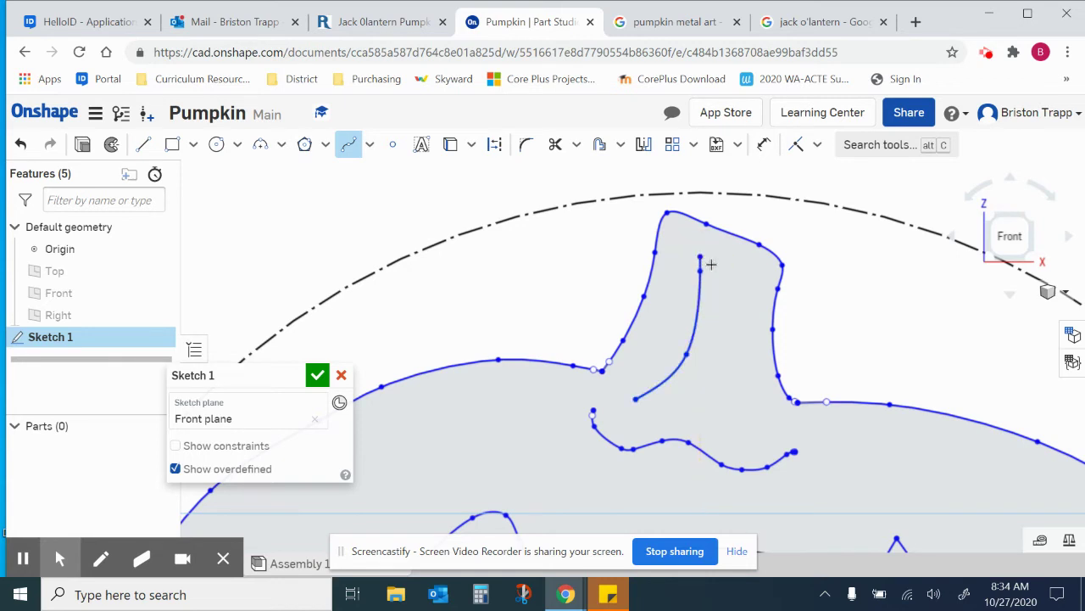
pyautogui.click(732, 336)
pyautogui.click(729, 391)
pyautogui.click(743, 429)
pyautogui.click(743, 429)
# Step: Draw a long spline rib down the pumpkin's left side
pyautogui.scroll(-6, 742, 429)
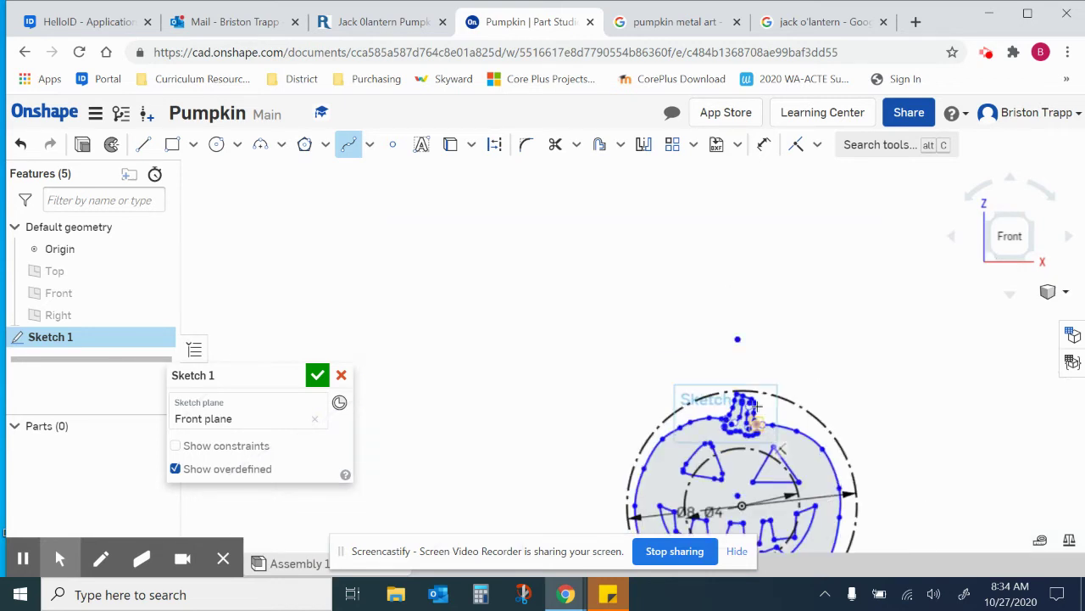
pyautogui.scroll(2, 706, 387)
pyautogui.scroll(5, 707, 388)
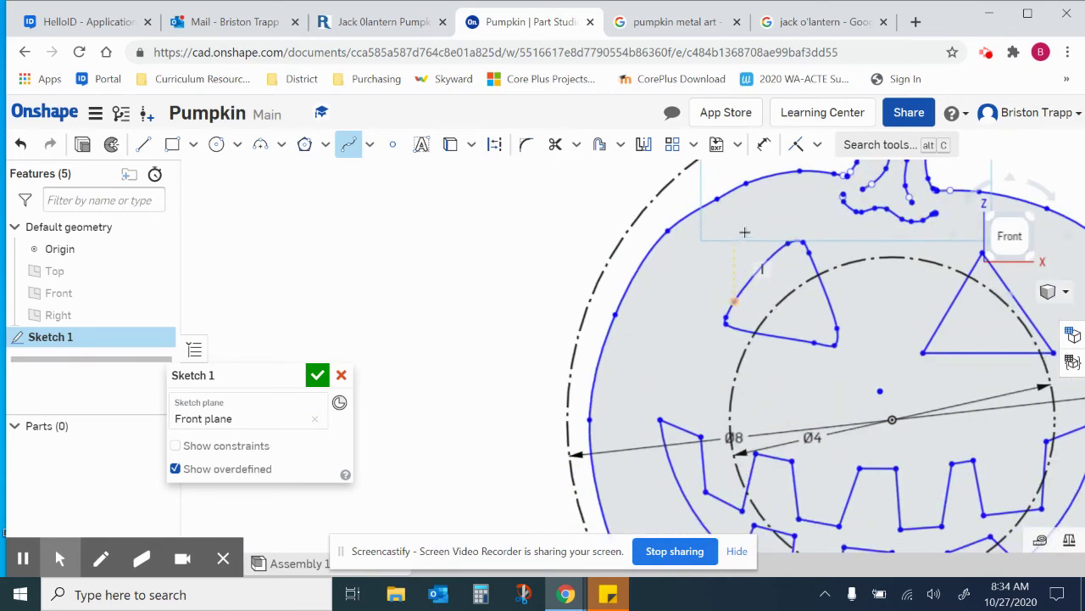
pyautogui.click(764, 220)
pyautogui.click(692, 267)
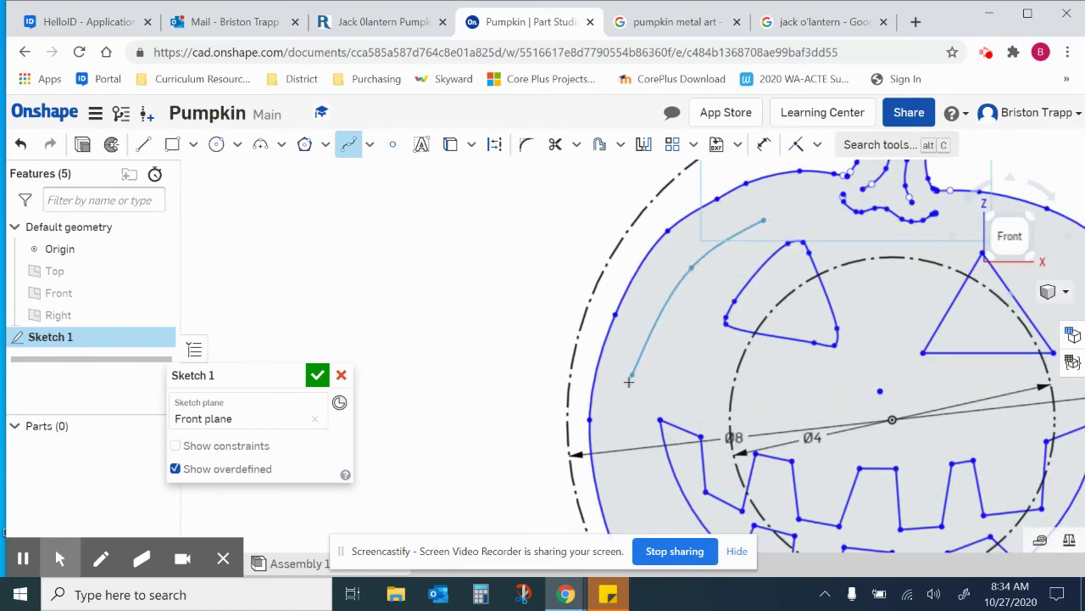
pyautogui.click(629, 381)
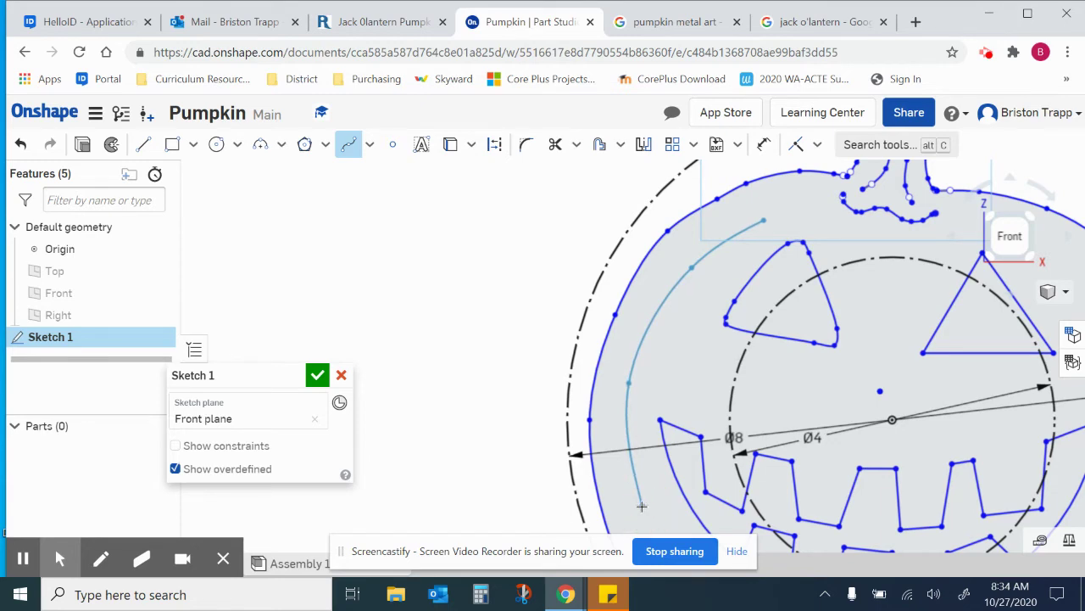
pyautogui.moveTo(641, 506)
pyautogui.mouseDown(button='middle')
pyautogui.moveTo(639, 416)
pyautogui.moveTo(647, 436)
pyautogui.mouseUp(button='middle')
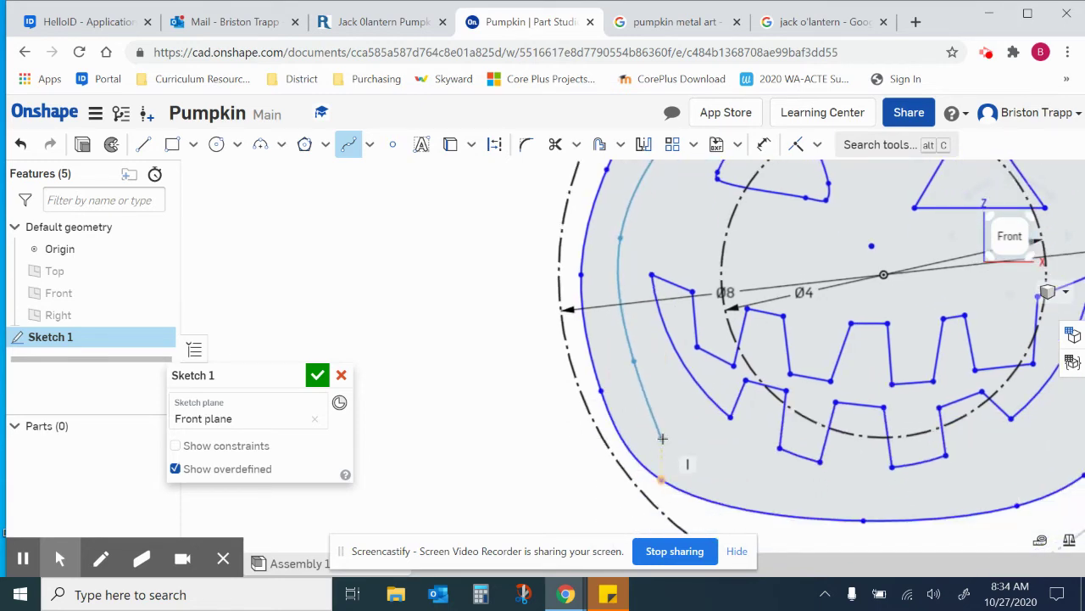
pyautogui.doubleClick(662, 443)
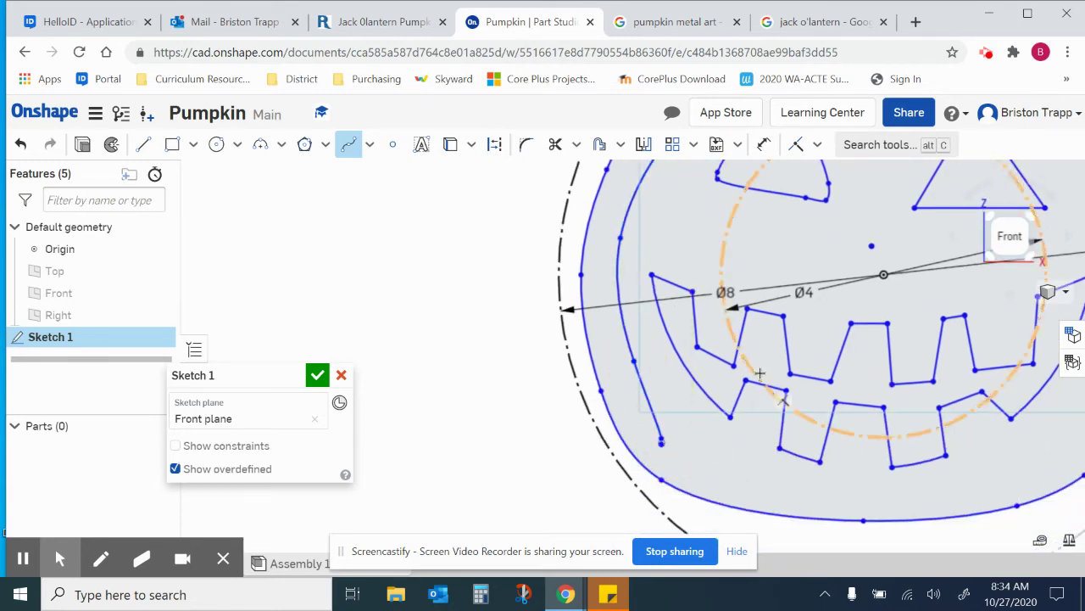
# Step: Draw a spline curve beside the left eye along the inner circle
pyautogui.scroll(-5, 783, 281)
pyautogui.scroll(5, 784, 280)
pyautogui.click(765, 263)
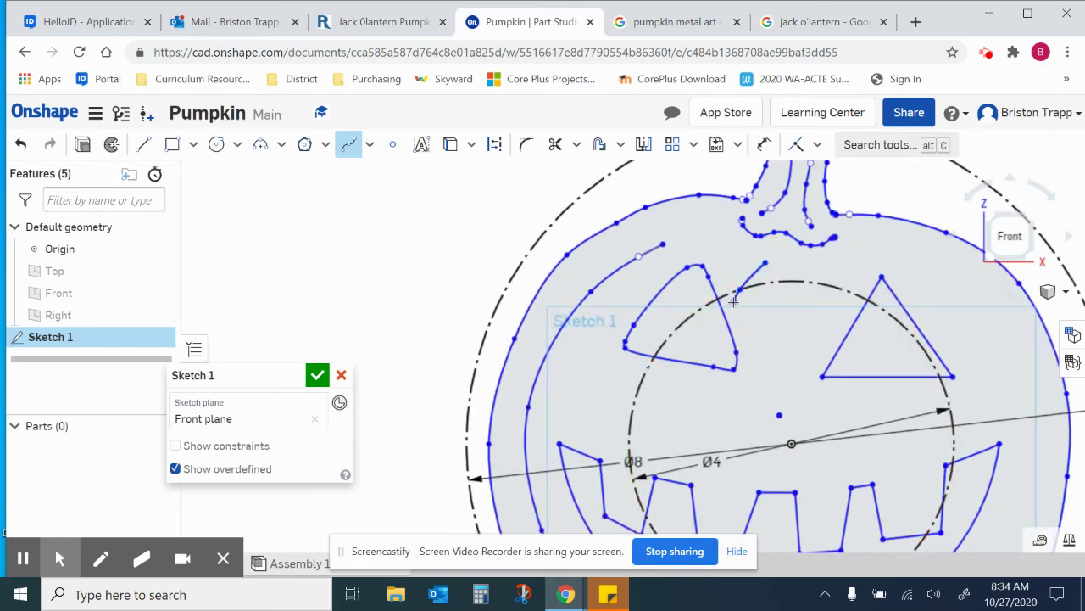
pyautogui.click(734, 301)
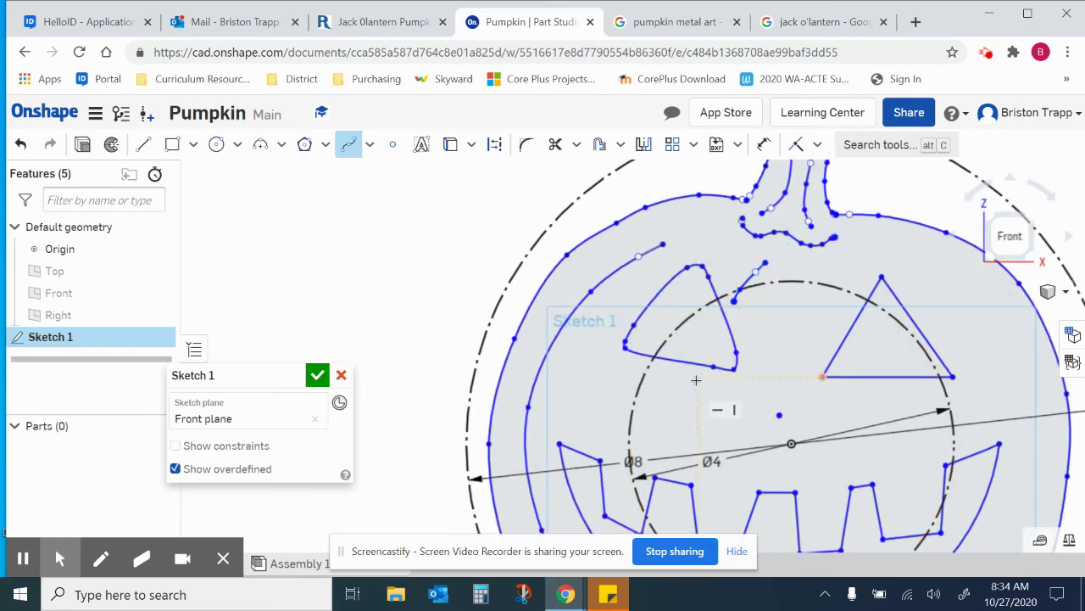
pyautogui.doubleClick(669, 450)
# Step: Draw two short strokes below the mouth down to the bottom outline
pyautogui.moveTo(667, 462); pyautogui.dragTo(677, 314, button='middle')
pyautogui.click(666, 417)
pyautogui.doubleClick(668, 470)
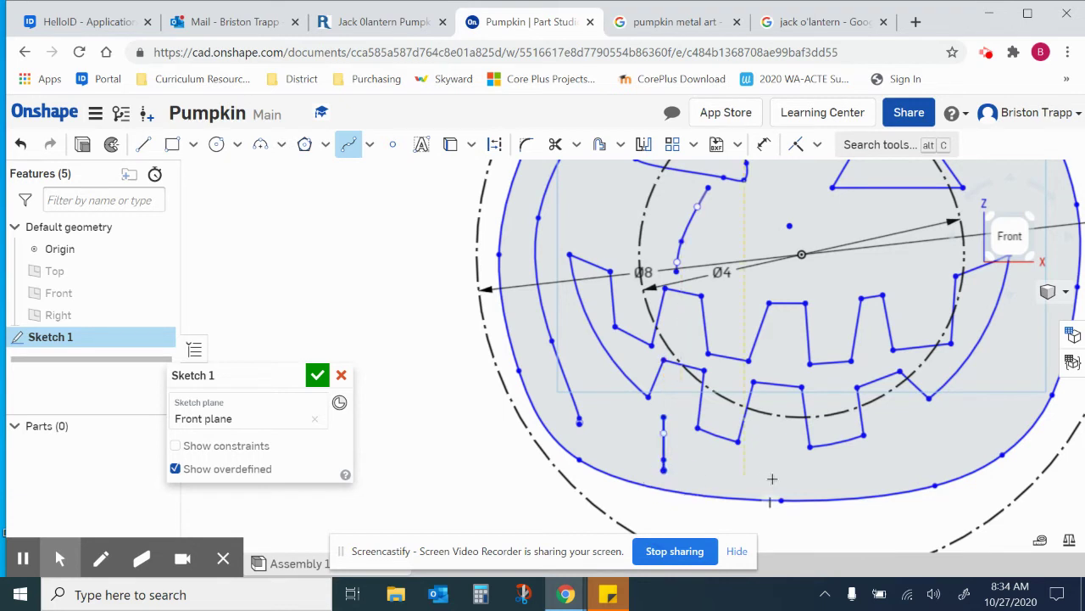
pyautogui.click(791, 439)
pyautogui.click(781, 481)
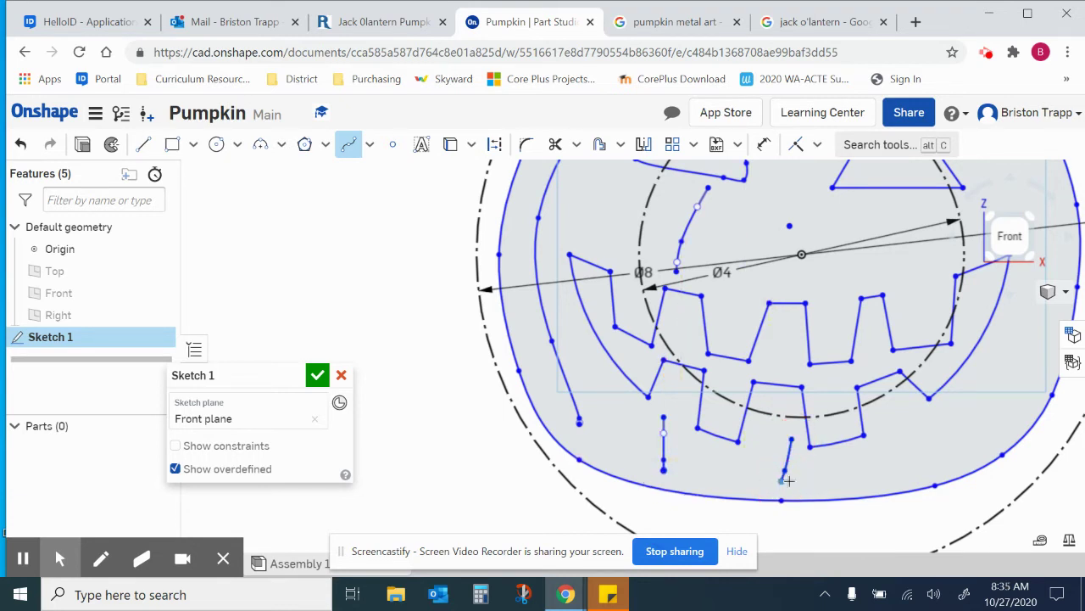
pyautogui.rightClick(868, 471)
pyautogui.click(927, 257)
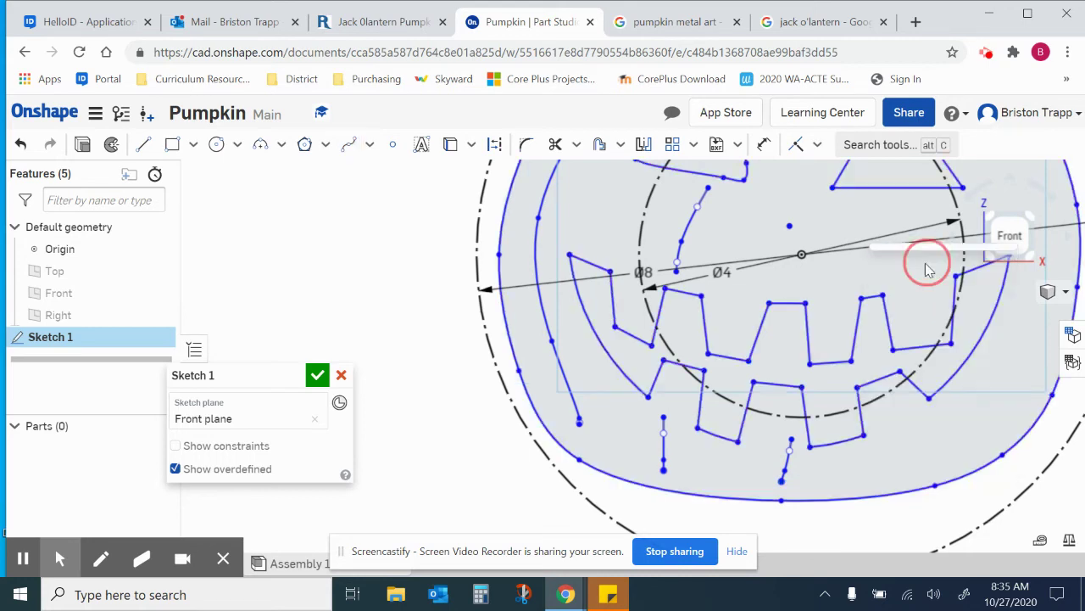
# Step: Draw a spline rib sweeping down the pumpkin's right side
pyautogui.scroll(-5, 911, 323)
pyautogui.scroll(3, 911, 322)
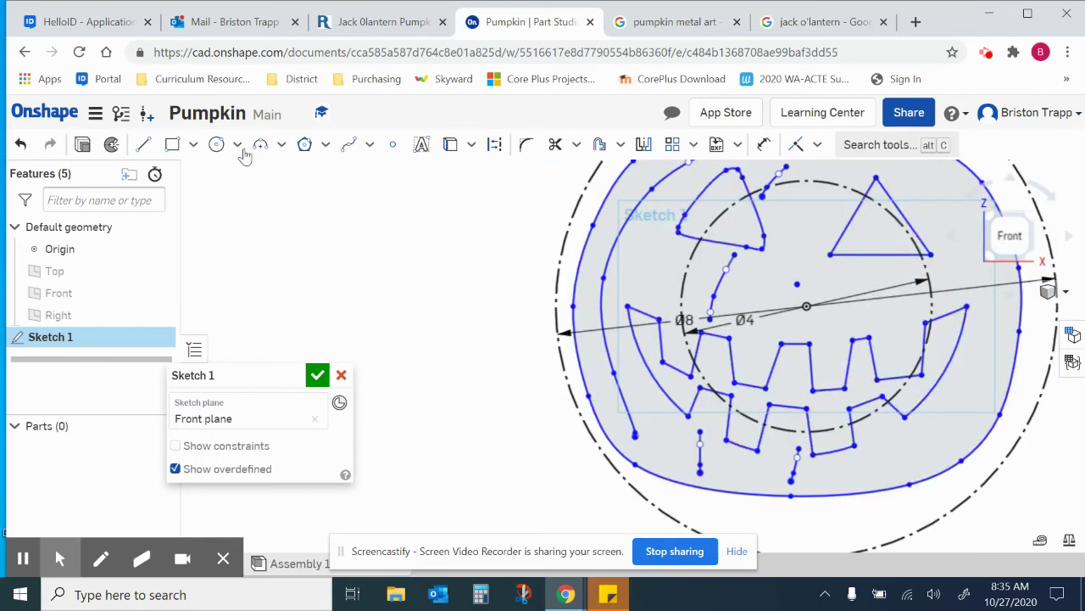
pyautogui.click(348, 144)
pyautogui.scroll(-3, 441, 238)
pyautogui.scroll(3, 619, 229)
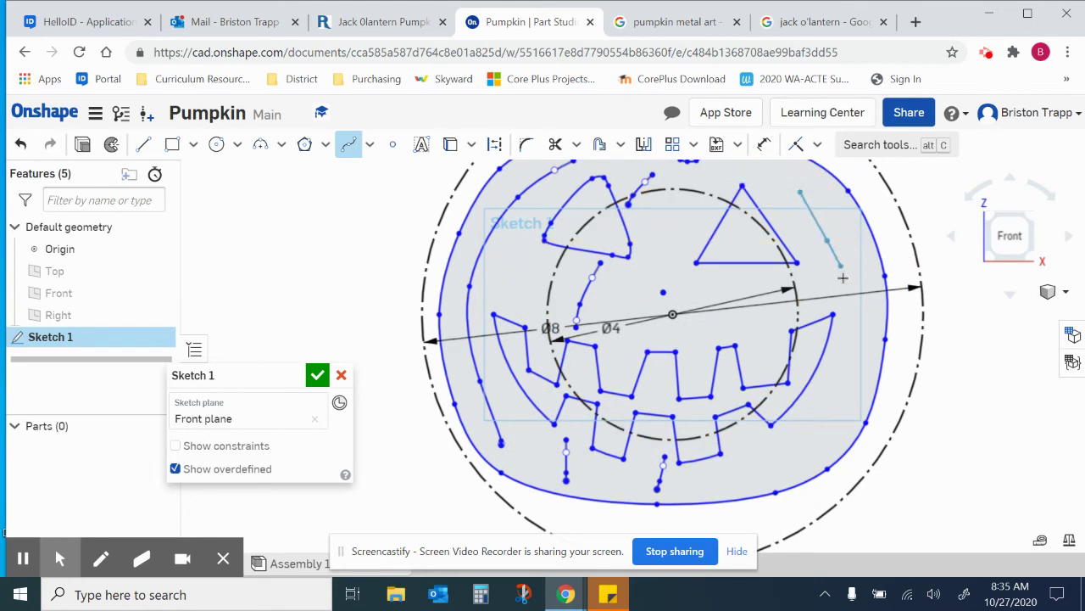
pyautogui.click(855, 336)
pyautogui.click(816, 427)
pyautogui.doubleClick(776, 459)
pyautogui.scroll(-3, 784, 437)
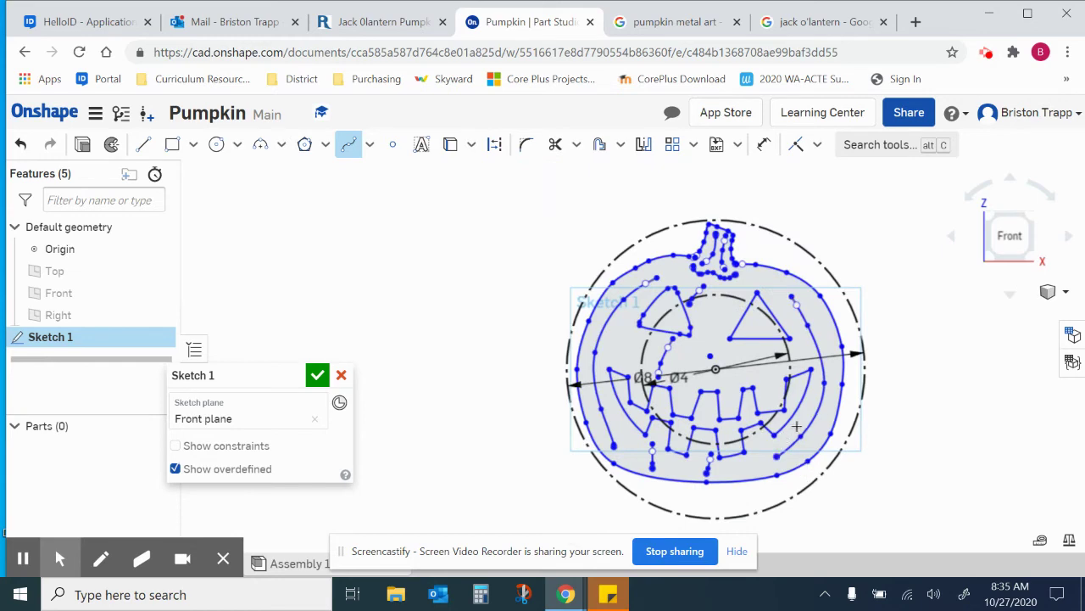
pyautogui.press('Escape')
pyautogui.scroll(4, 827, 390)
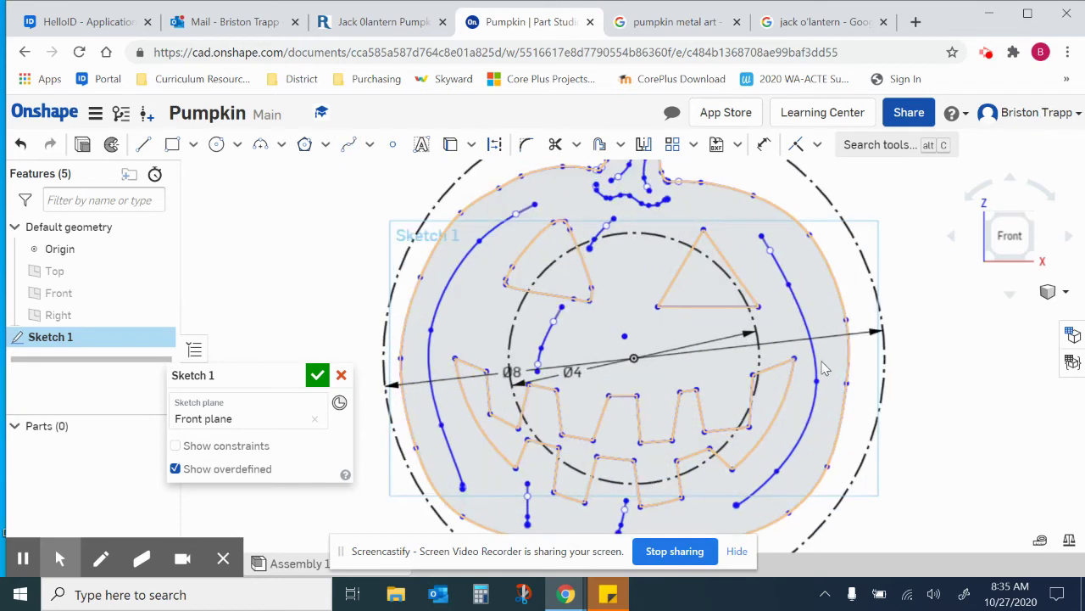
pyautogui.click(812, 364)
pyautogui.press('Delete')
pyautogui.click(447, 307)
pyautogui.press('Delete')
pyautogui.click(547, 335)
pyautogui.press('Delete')
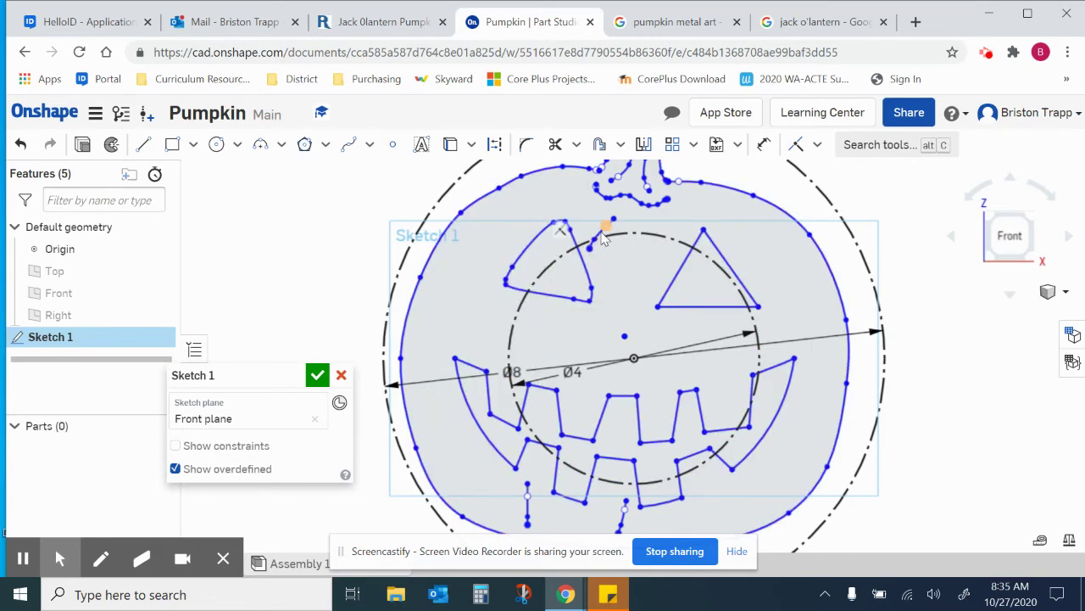
pyautogui.scroll(3, 600, 235)
pyautogui.click(606, 242)
pyautogui.press('Delete')
pyautogui.scroll(-2, 613, 264)
pyautogui.scroll(-3, 613, 264)
pyautogui.scroll(4, 649, 210)
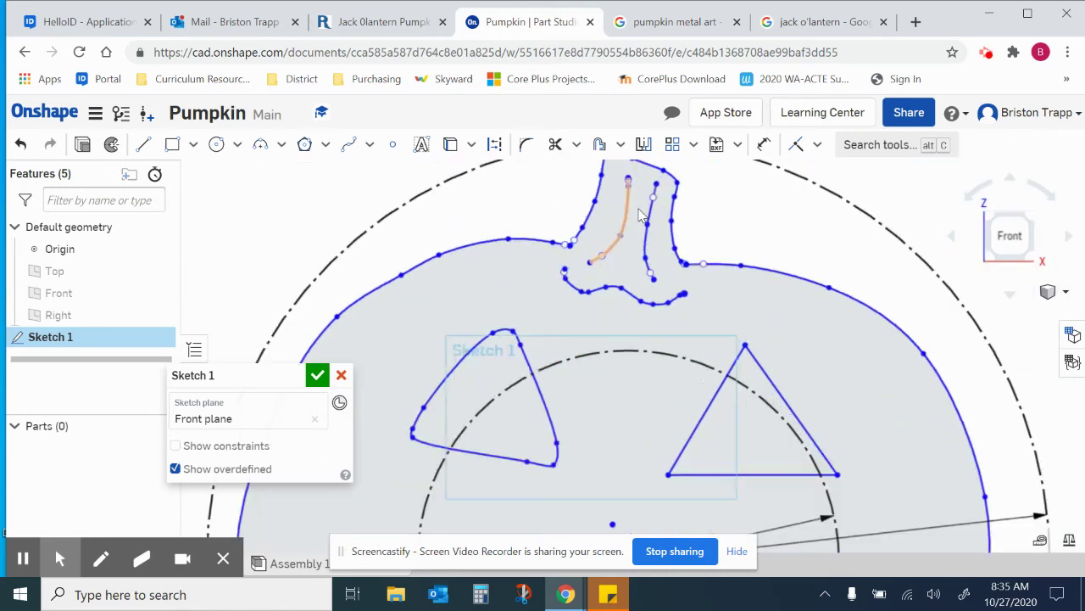
pyautogui.scroll(-2, 642, 218)
pyautogui.scroll(5, 627, 407)
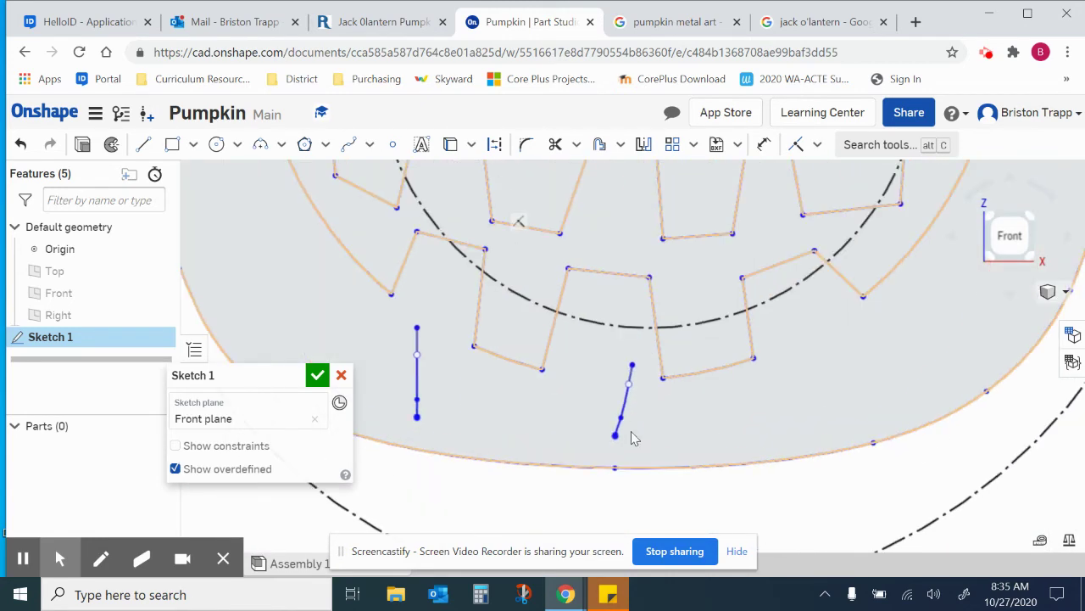
pyautogui.click(628, 409)
pyautogui.press('Delete')
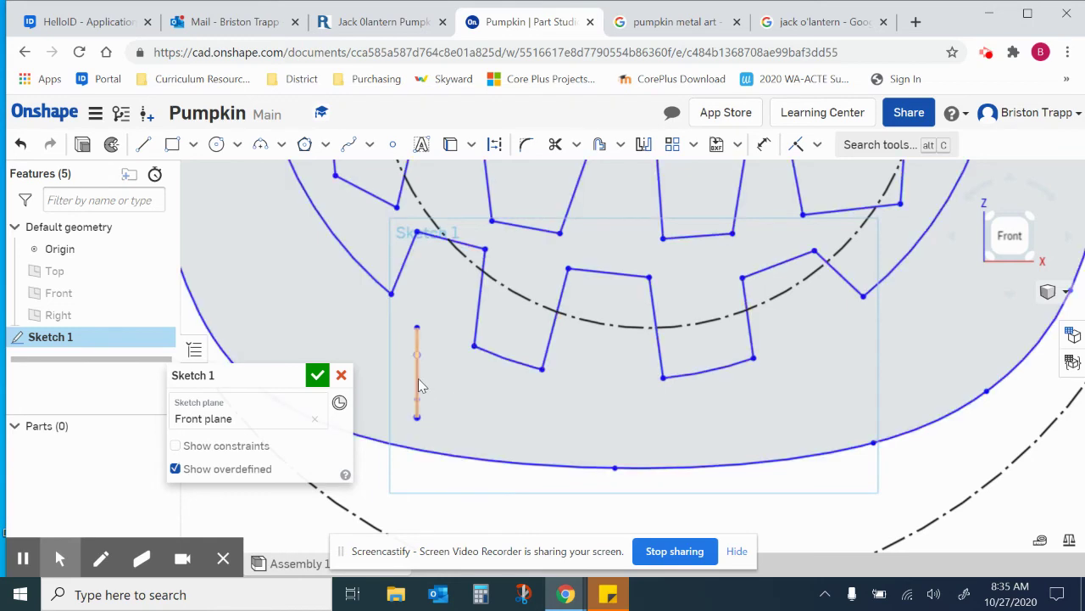
pyautogui.click(418, 379)
pyautogui.press('Delete')
pyautogui.scroll(-5, 418, 380)
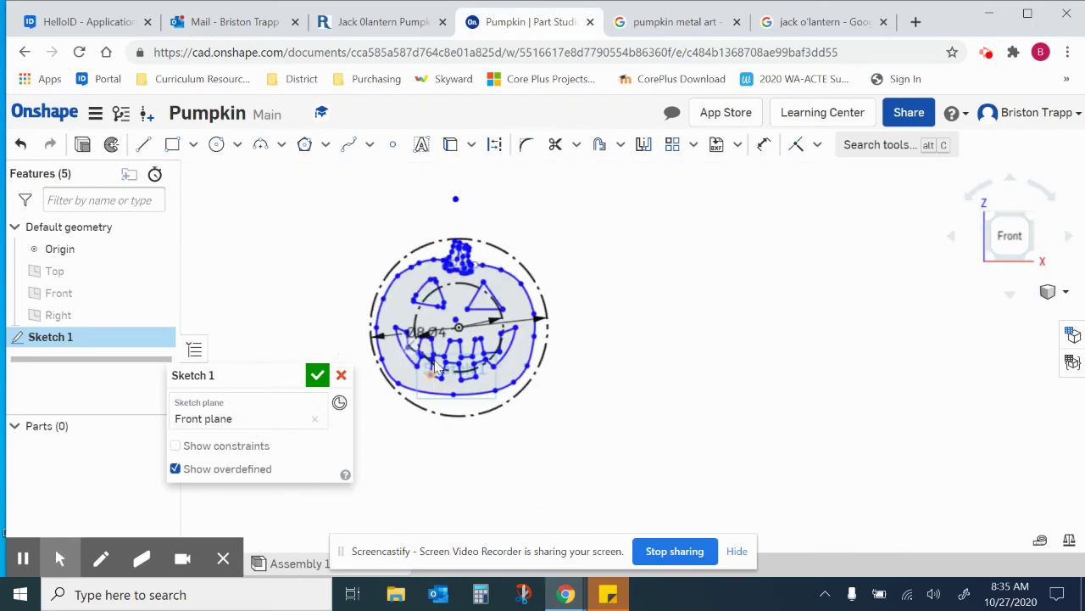
pyautogui.scroll(3, 382, 293)
pyautogui.scroll(-5, 382, 294)
pyautogui.scroll(3, 415, 284)
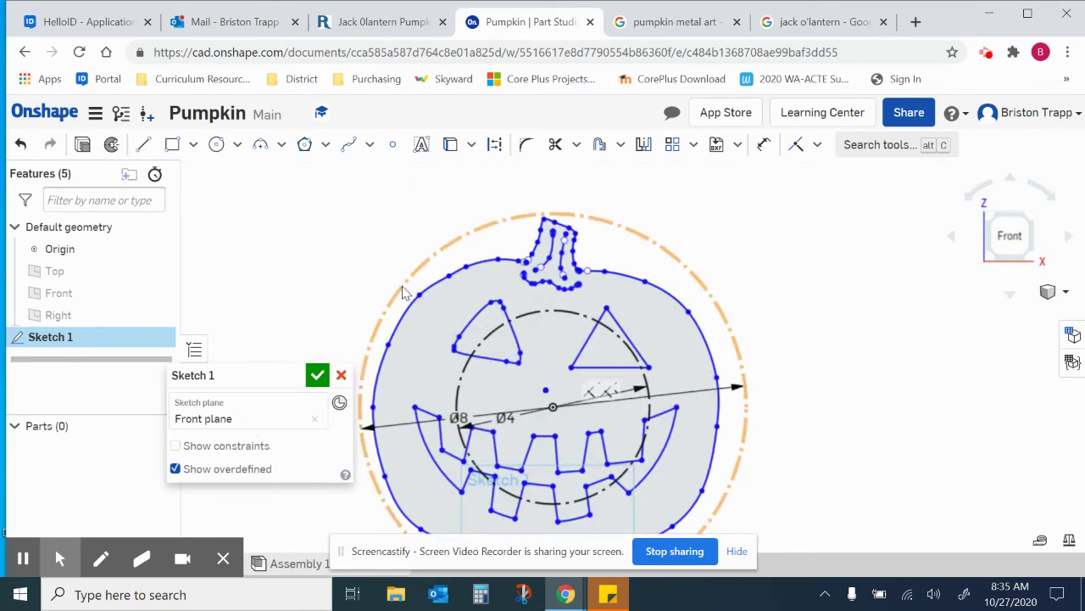
pyautogui.scroll(-2, 431, 280)
pyautogui.scroll(2, 411, 301)
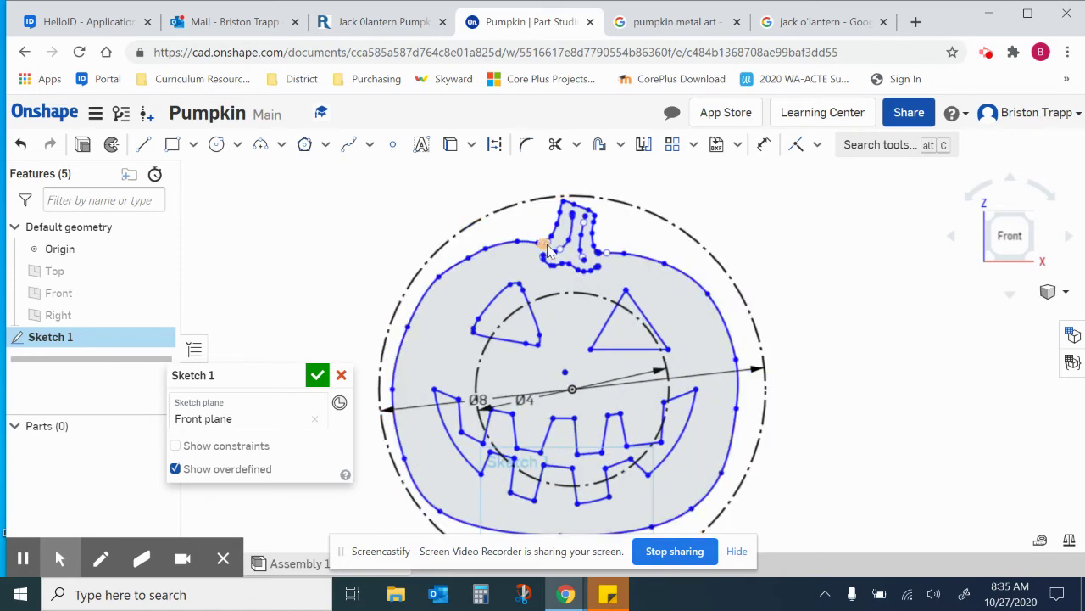
pyautogui.scroll(2, 549, 251)
pyautogui.scroll(-3, 543, 356)
pyautogui.scroll(1, 561, 381)
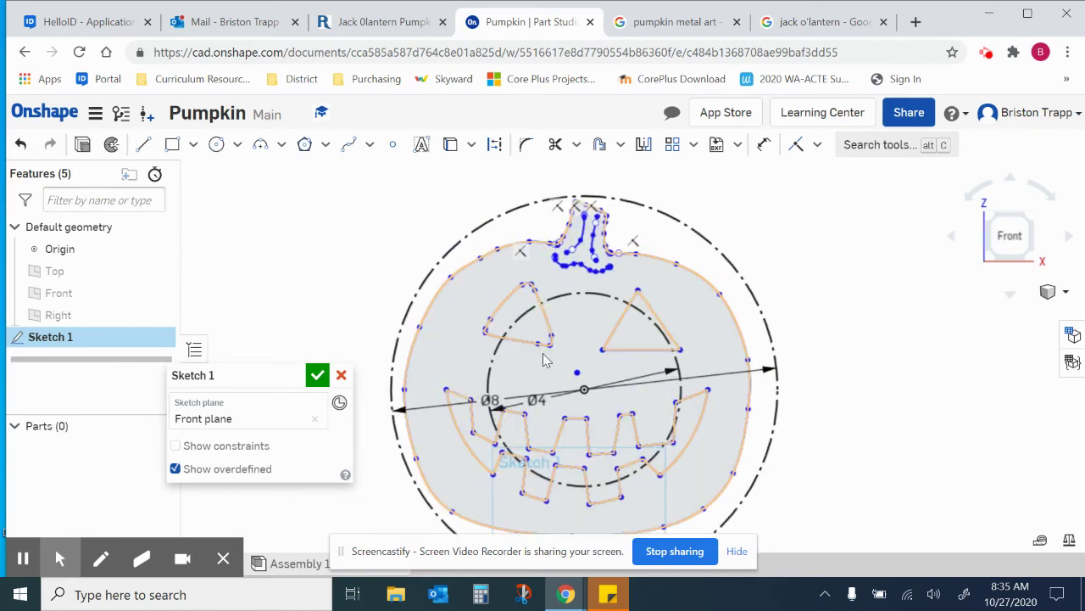
pyautogui.scroll(-2, 503, 356)
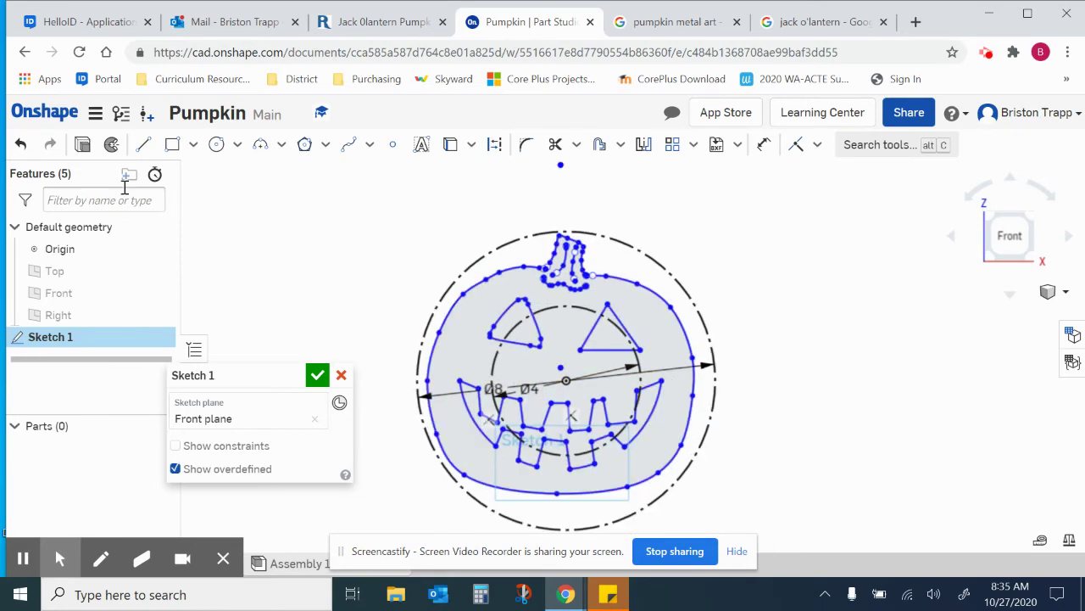
# Step: Create Extrude 1 with a blind 0.03 in depth and no sketch faces selected
pyautogui.click(82, 145)
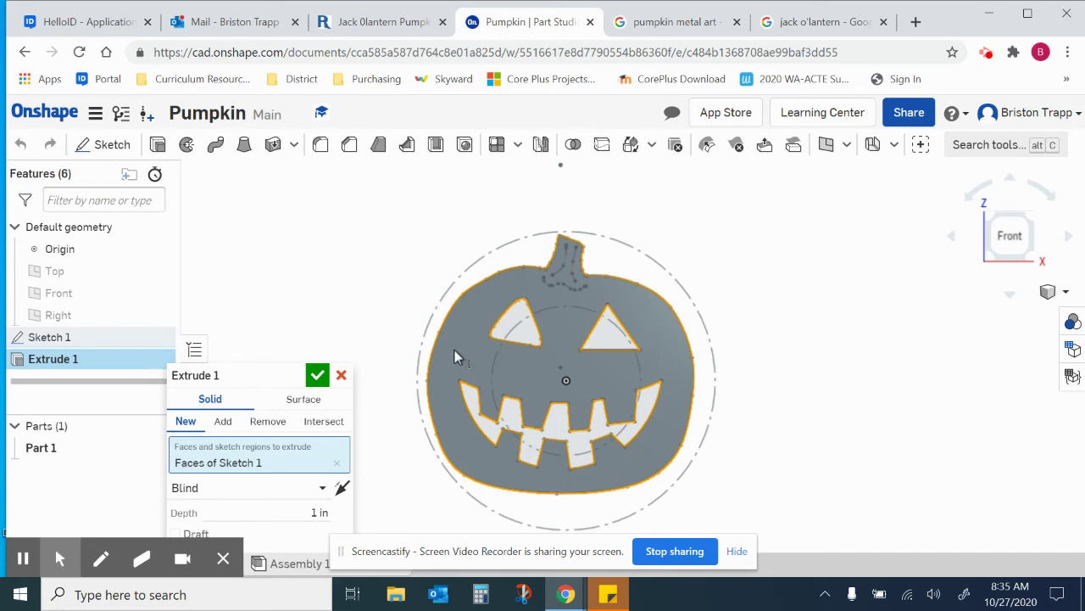
pyautogui.scroll(1, 453, 356)
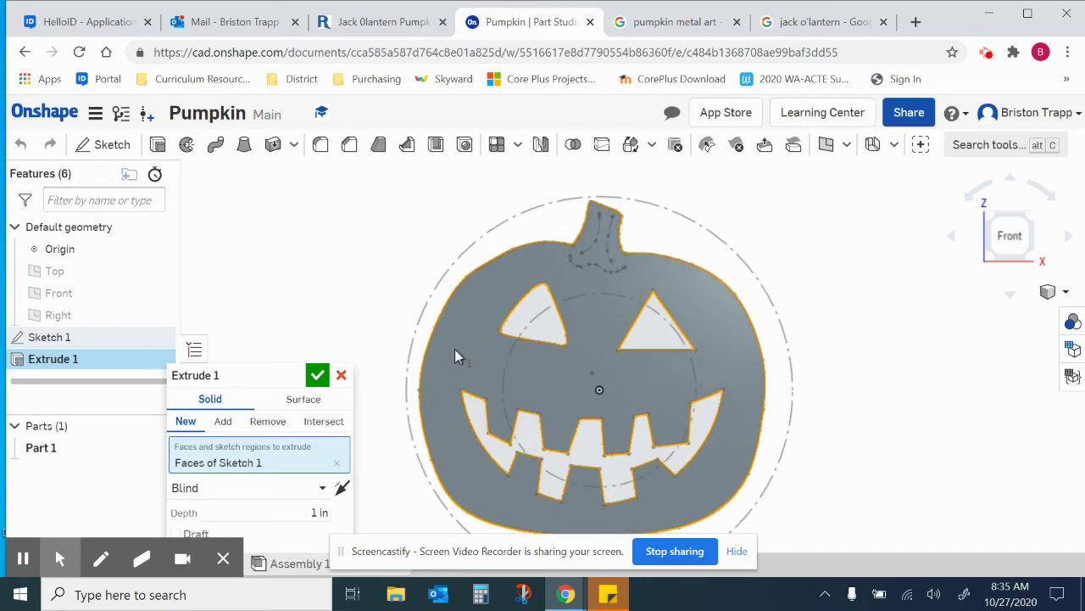
pyautogui.click(454, 352)
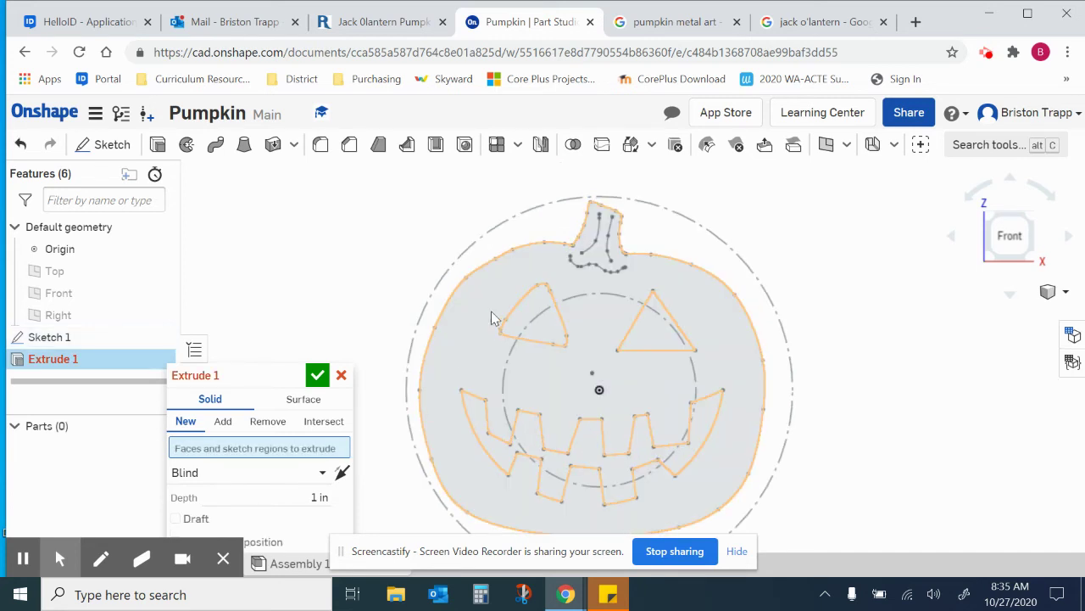
pyautogui.moveTo(270, 381); pyautogui.dragTo(281, 278)
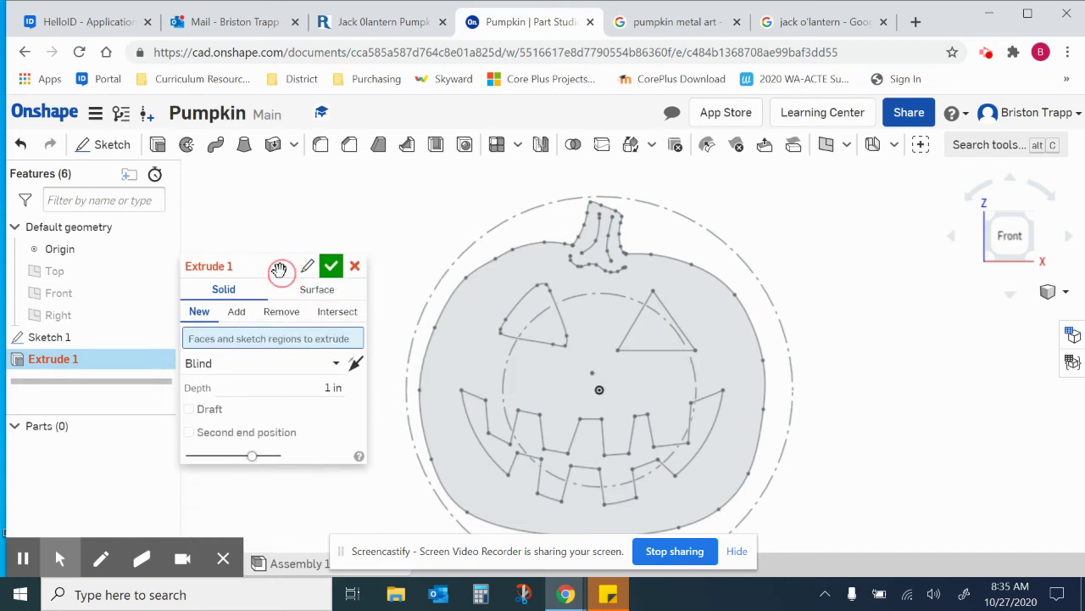
pyautogui.moveTo(294, 381); pyautogui.dragTo(386, 396)
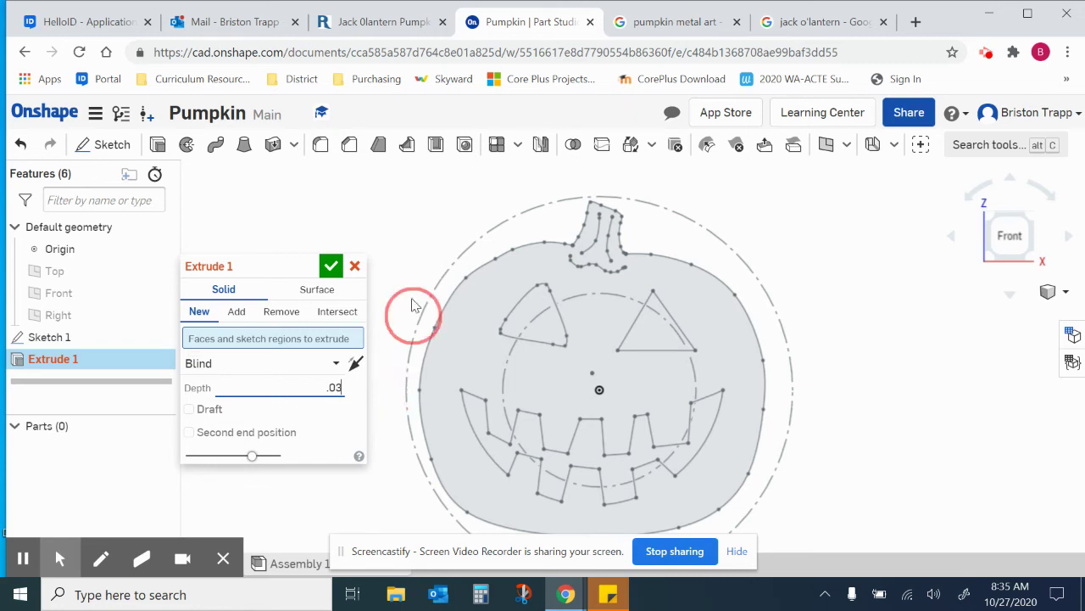
pyautogui.click(331, 266)
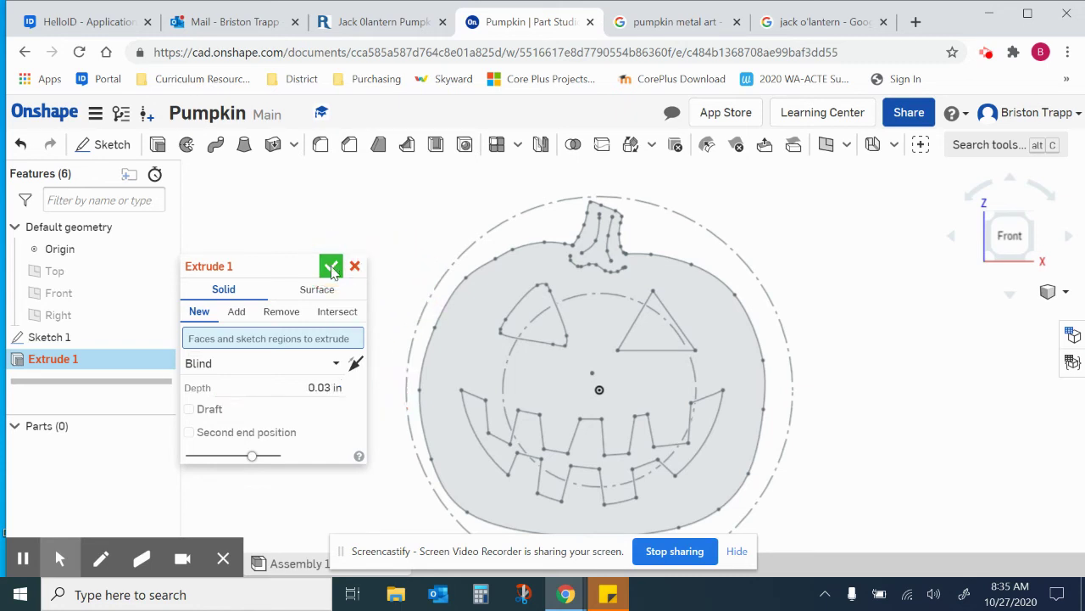
pyautogui.click(331, 266)
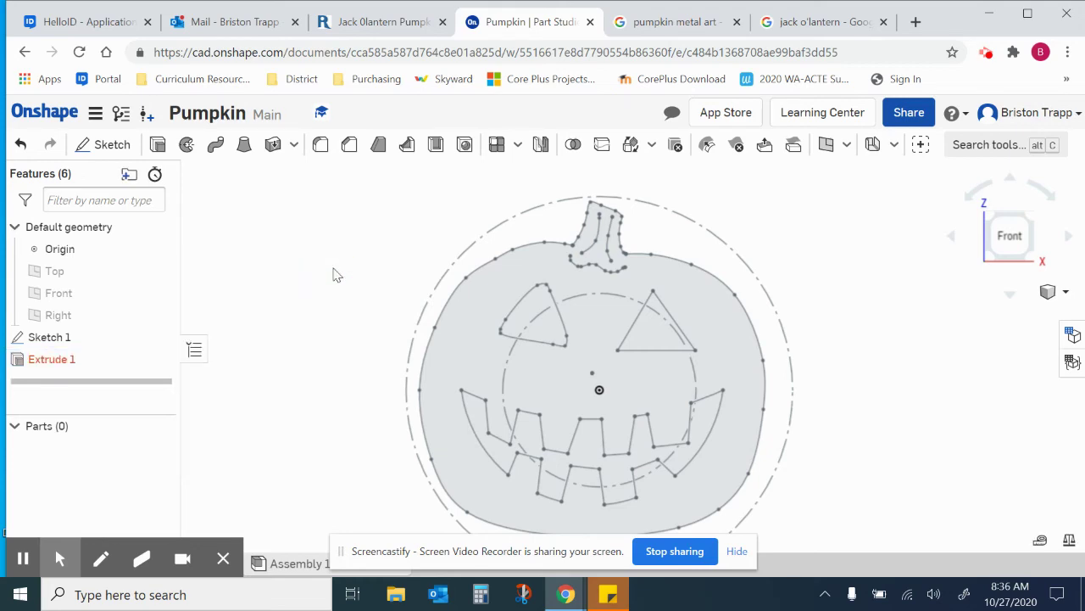
pyautogui.moveTo(1003, 237); pyautogui.dragTo(911, 209)
# Step: Return to the front view and delete the failed Extrude 1 feature
pyautogui.click(983, 226)
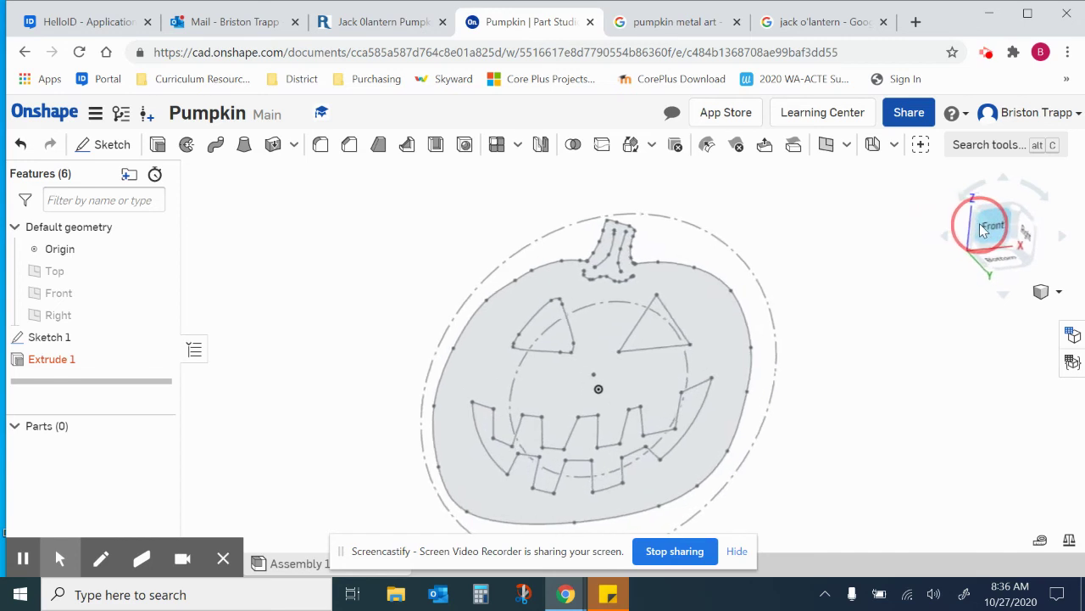
pyautogui.rightClick(46, 359)
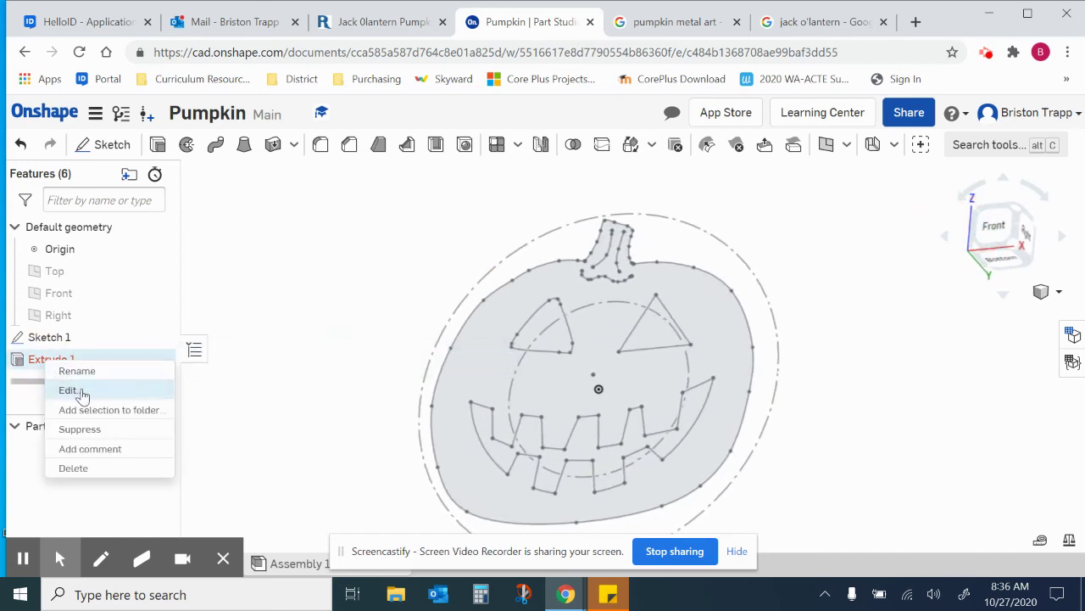
pyautogui.click(76, 467)
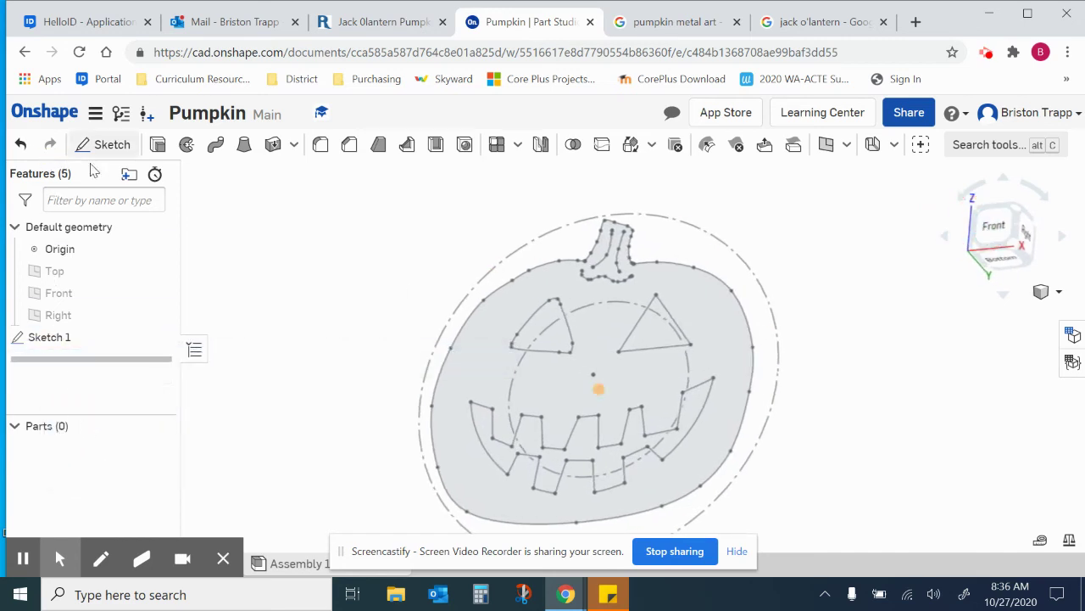
# Step: Extrude Sketch 1 to a 0.03 in depth, producing Part 1
pyautogui.doubleClick(38, 337)
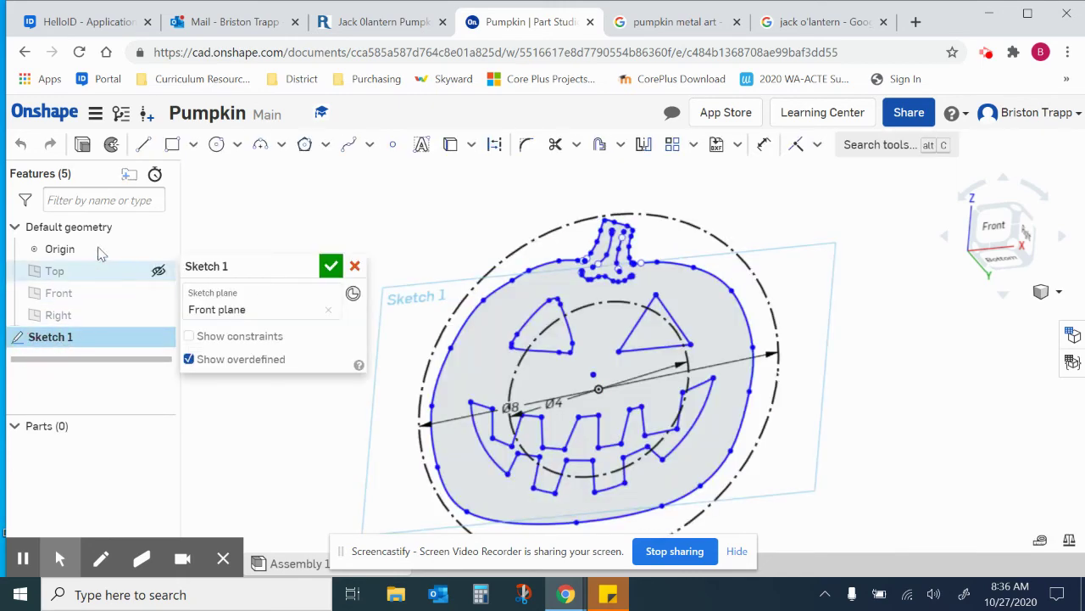
pyautogui.click(82, 147)
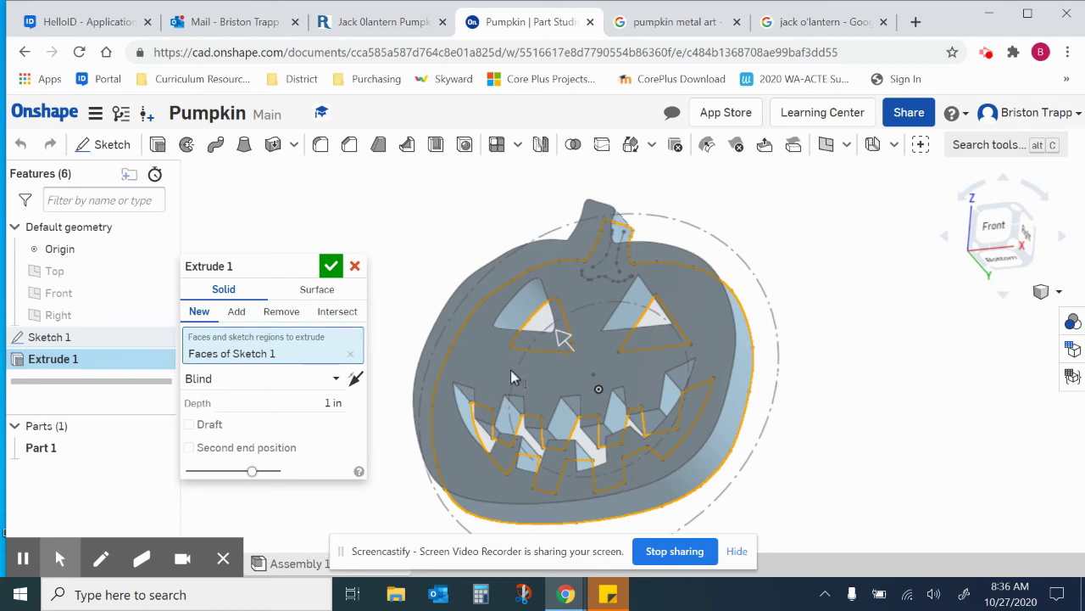
pyautogui.click(335, 402)
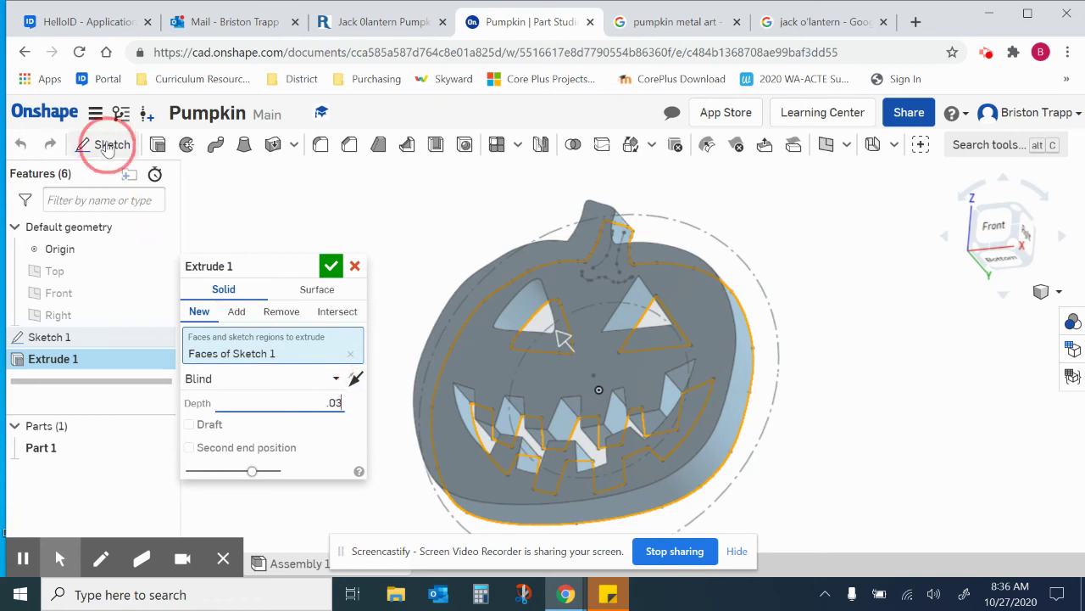
pyautogui.click(333, 268)
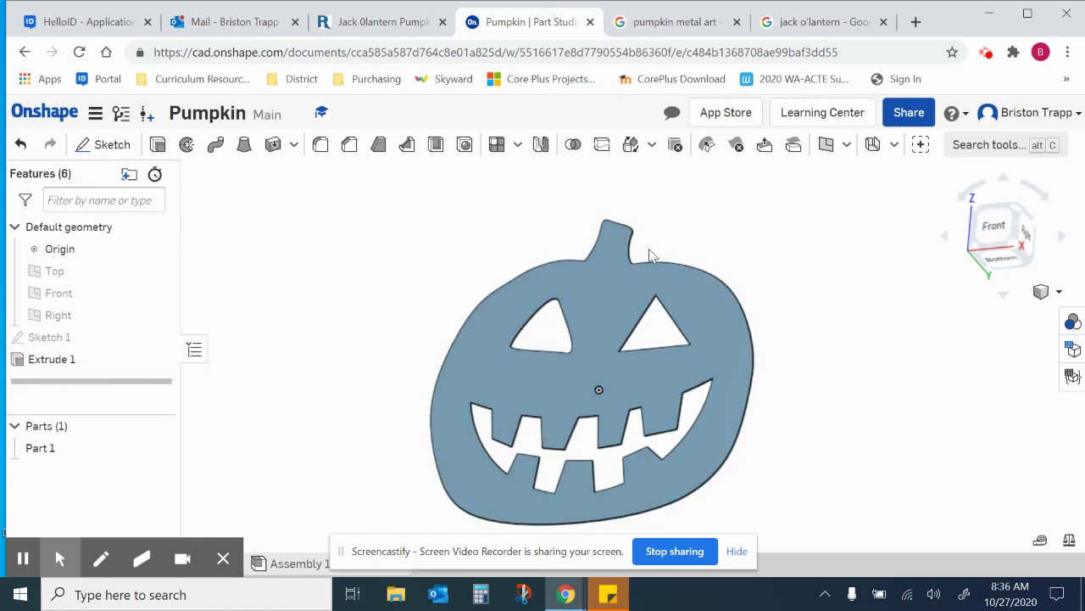
# Step: Make Sketch 1 visible again over the extruded pumpkin part
pyautogui.scroll(3, 610, 252)
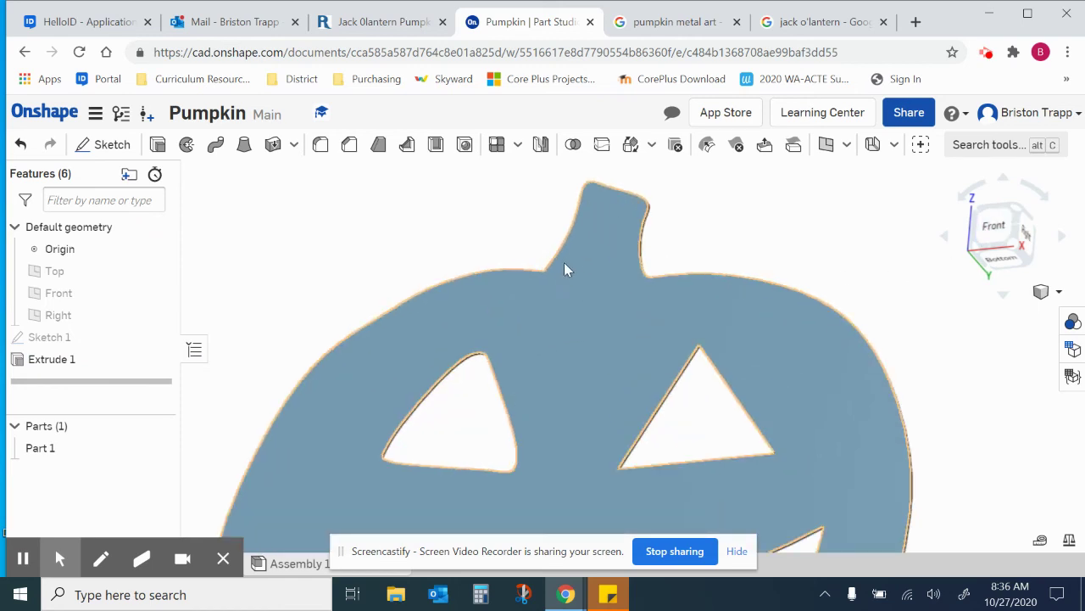
pyautogui.scroll(-4, 621, 290)
pyautogui.moveTo(993, 223)
pyautogui.mouseDown()
pyautogui.moveTo(877, 226)
pyautogui.moveTo(848, 198)
pyautogui.moveTo(975, 267)
pyautogui.mouseUp()
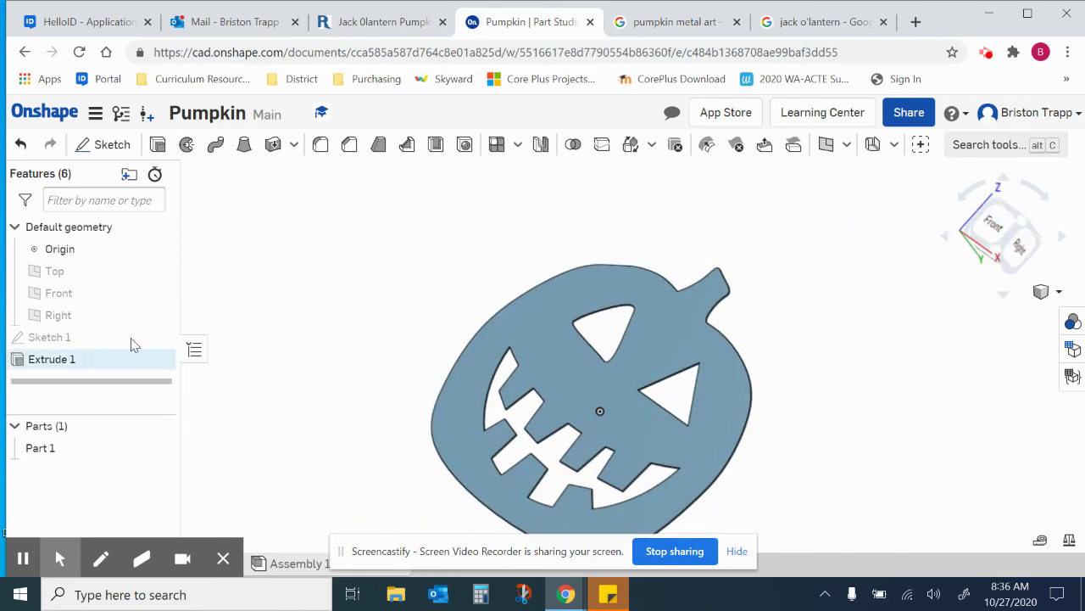
pyautogui.click(159, 338)
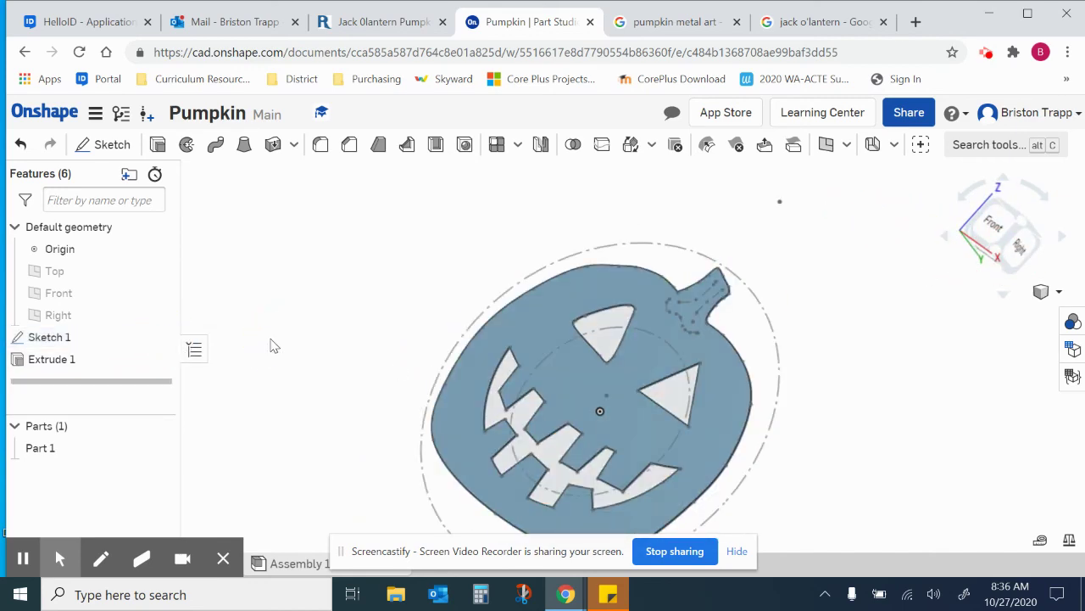
# Step: Rotate to a back view, then open and dismiss the browser menu
pyautogui.moveTo(991, 223); pyautogui.dragTo(854, 192)
pyautogui.scroll(-3, 376, 296)
pyautogui.scroll(4, 375, 296)
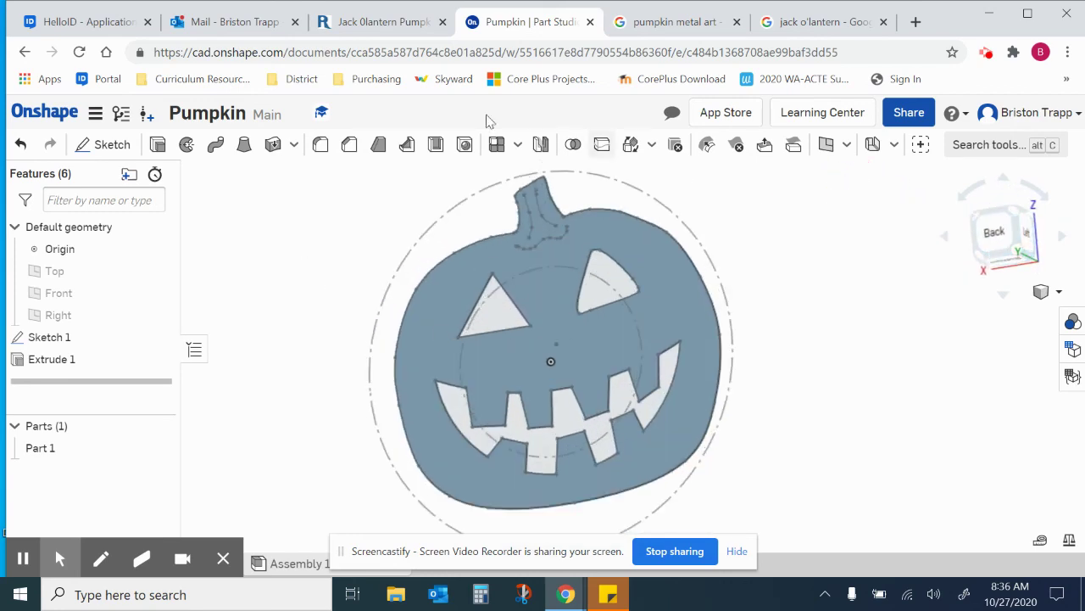
pyautogui.click(1067, 53)
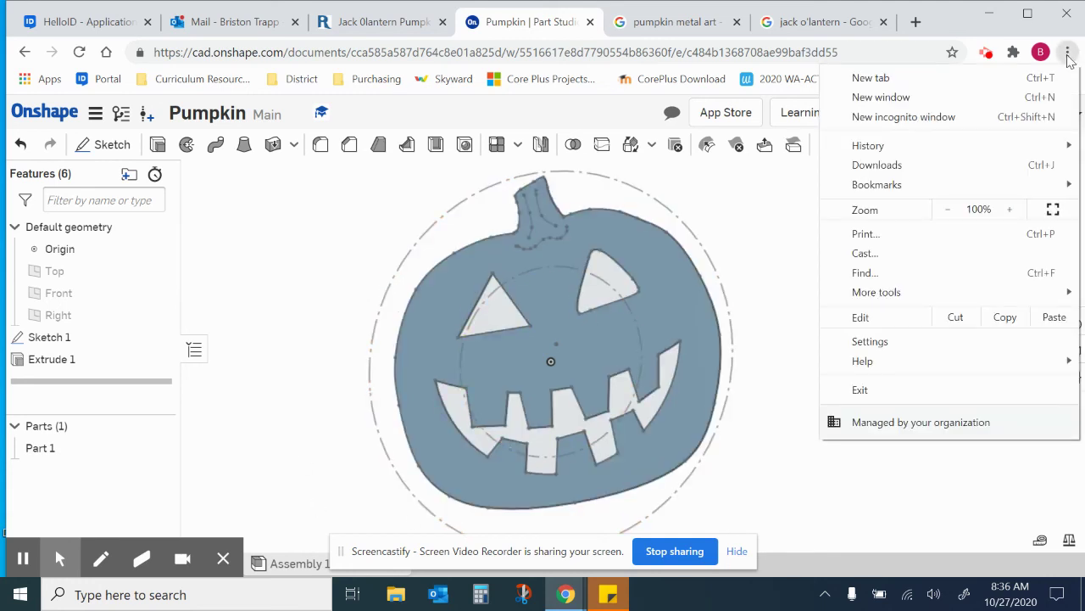
pyautogui.moveTo(1020, 294)
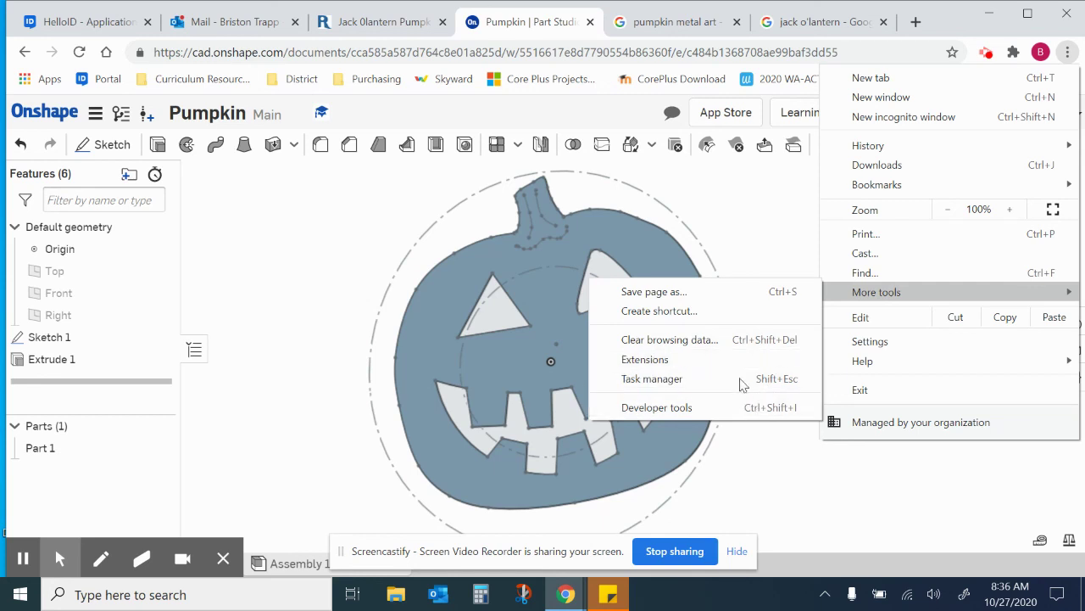
pyautogui.click(808, 499)
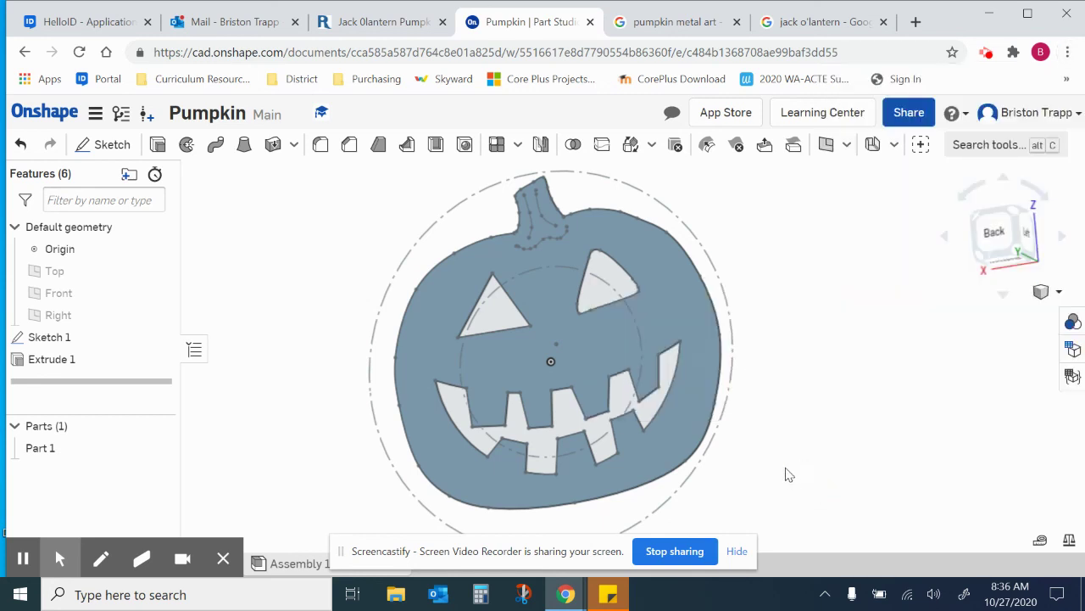
pyautogui.scroll(-2, 773, 360)
pyautogui.scroll(2, 768, 292)
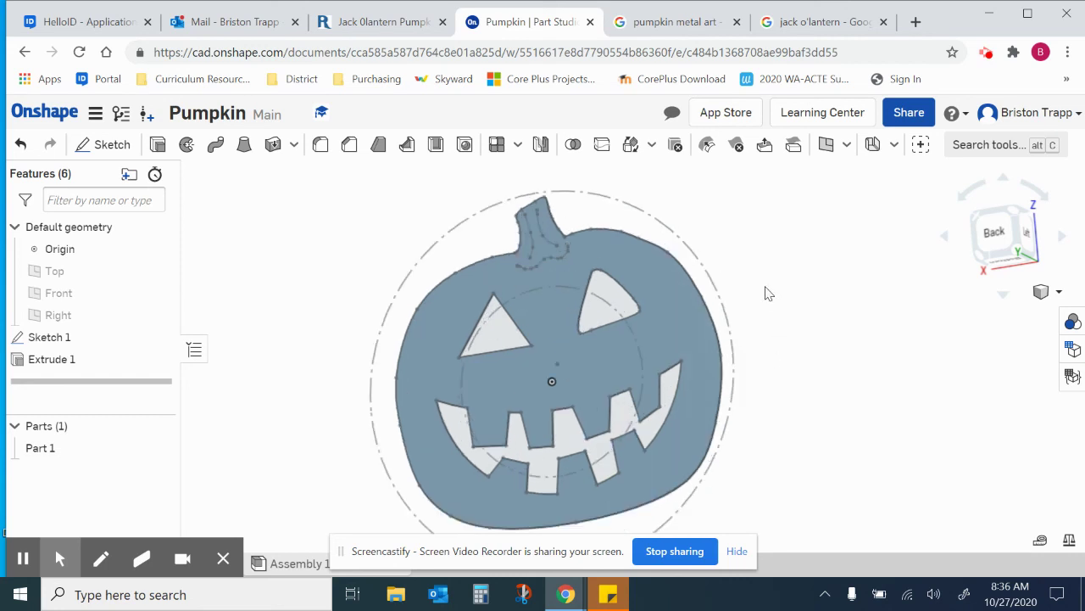
# Step: Export Sketch 1 as a DWG 2000 file named 'Pumpkin NAME PERIOD'
pyautogui.rightClick(72, 343)
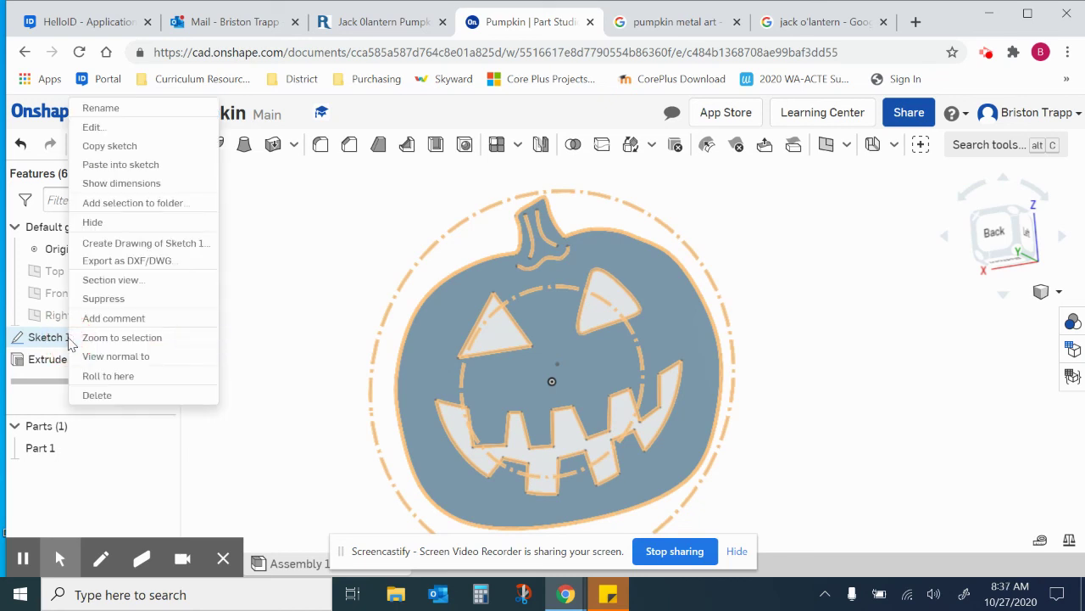
pyautogui.click(127, 260)
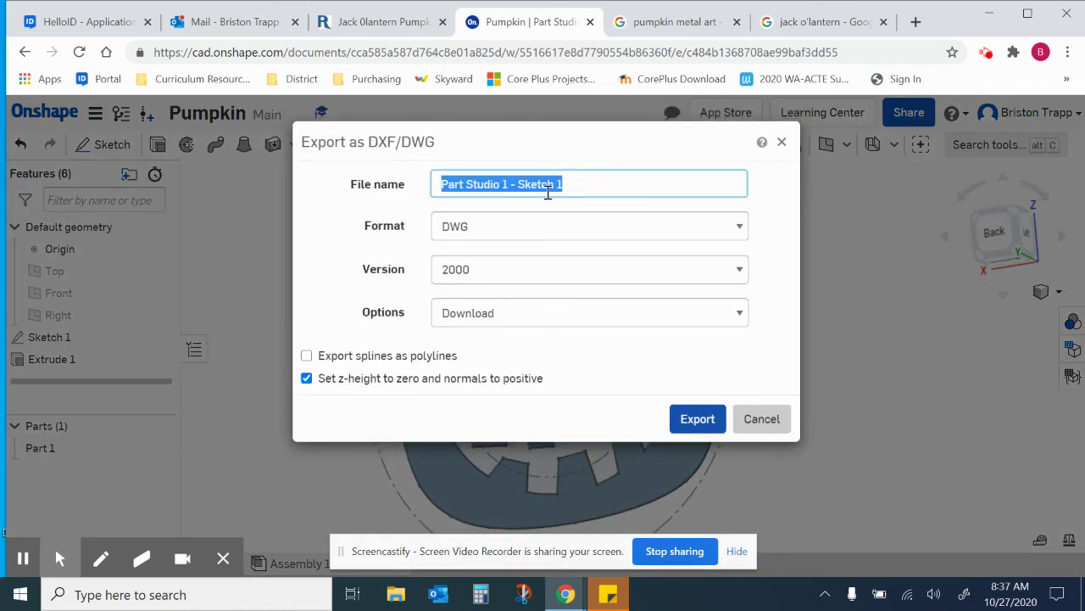
pyautogui.write('Pumpkin')
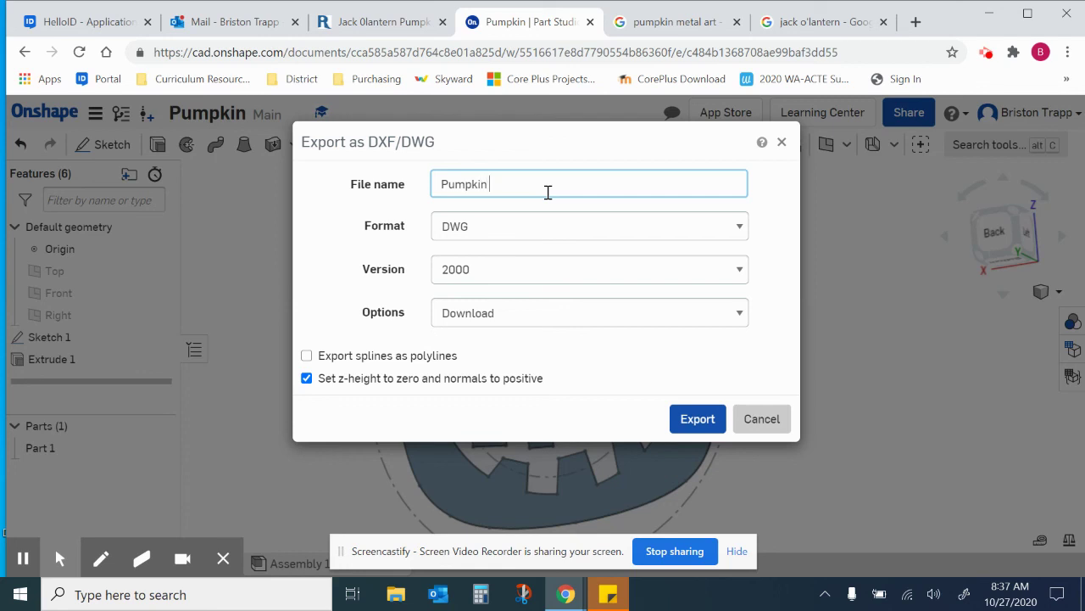
pyautogui.write(' NAME PERIOD')
pyautogui.click(709, 427)
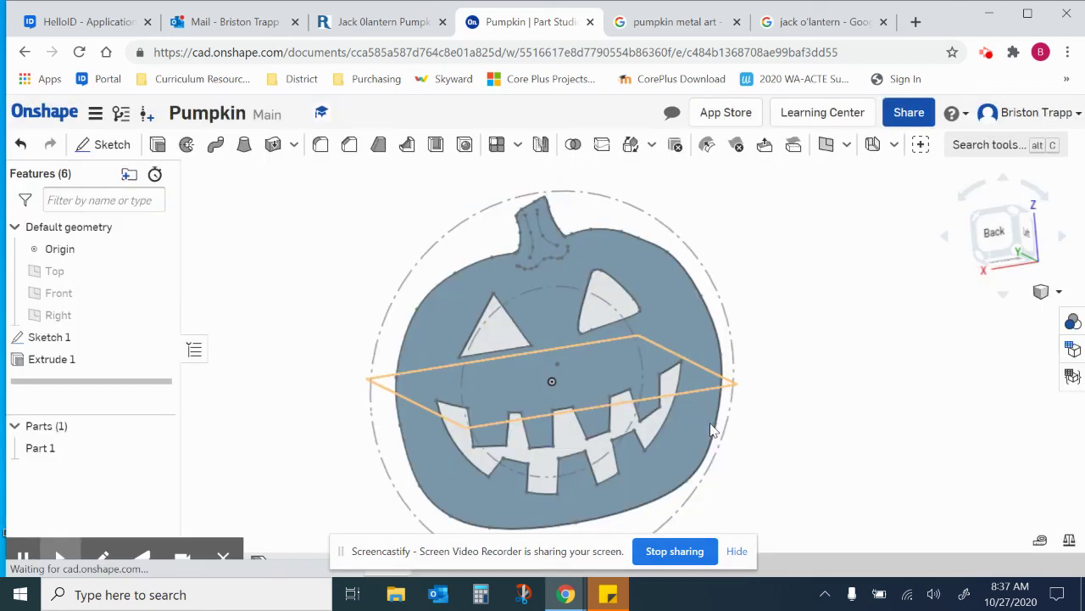